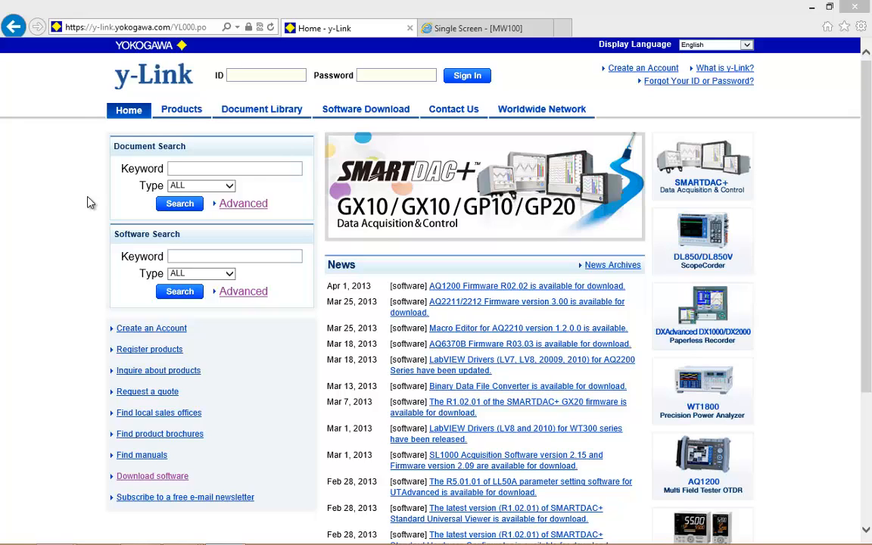
Step: Switch to the MW100 Single Screen monitor page and change the TestGroup trend view to the digital value display
{"action": "left_click", "coordinate": [444, 30]}
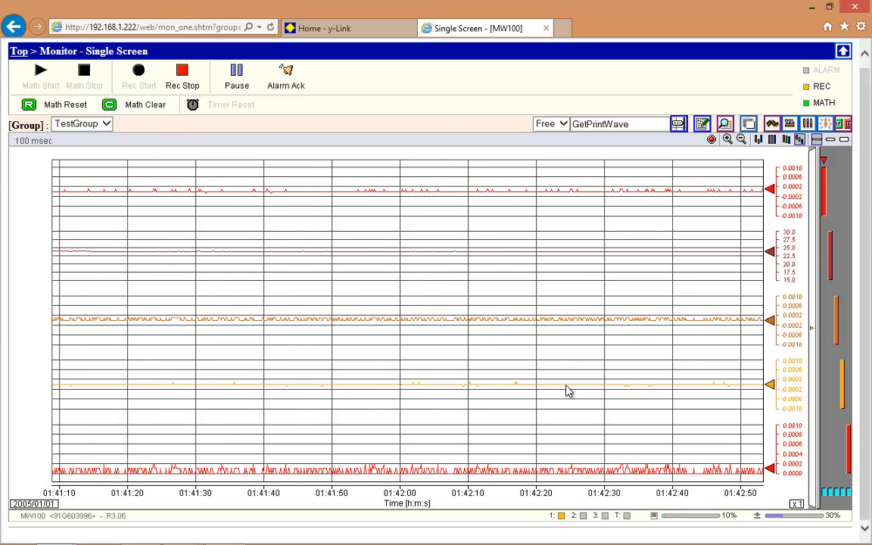
{"action": "left_click", "coordinate": [800, 139]}
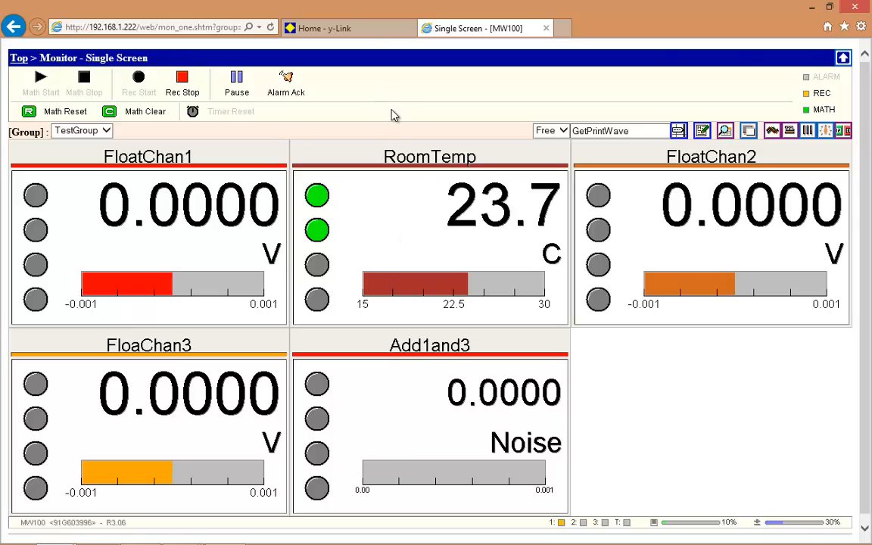
Step: Search the y-Link Document Library for Manual documents under Data Acquisition Equipment, Data Acquisition Unit (MW Series), model MW100
{"action": "left_click", "coordinate": [348, 30]}
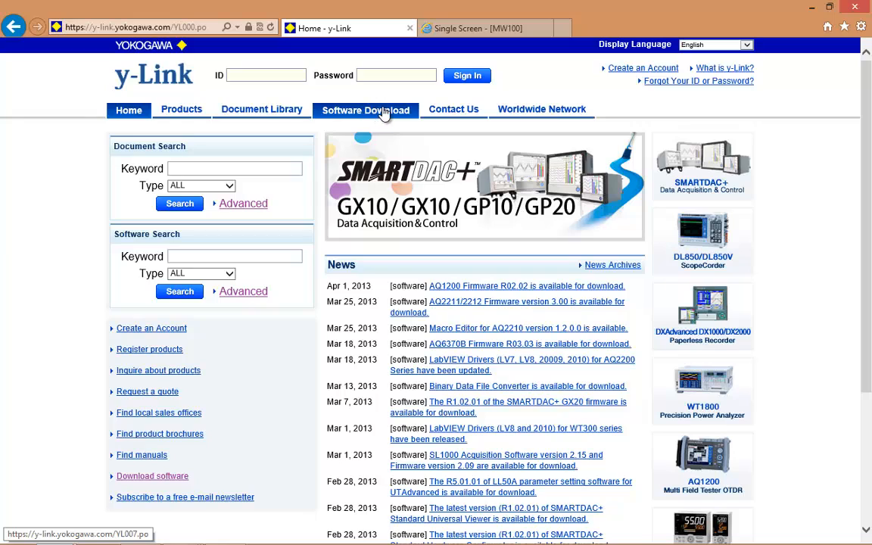
{"action": "left_click", "coordinate": [291, 115]}
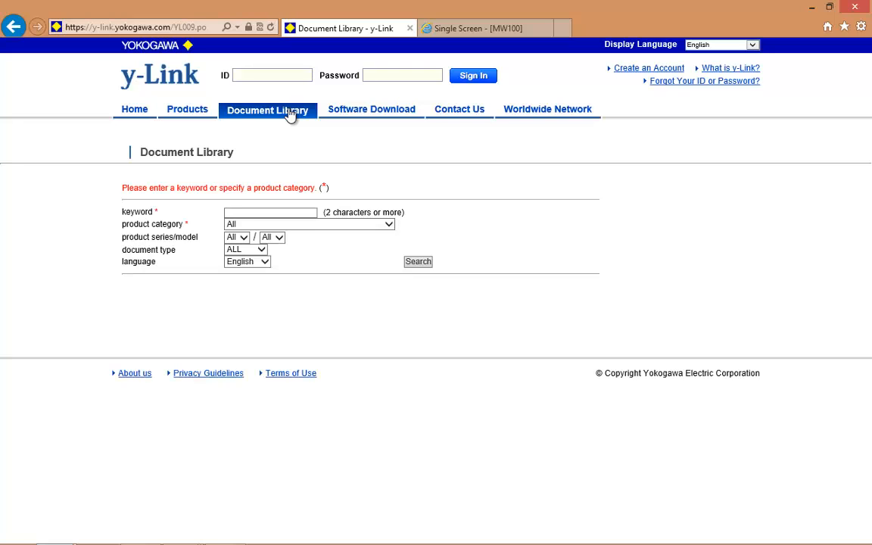
{"action": "left_click", "coordinate": [389, 225]}
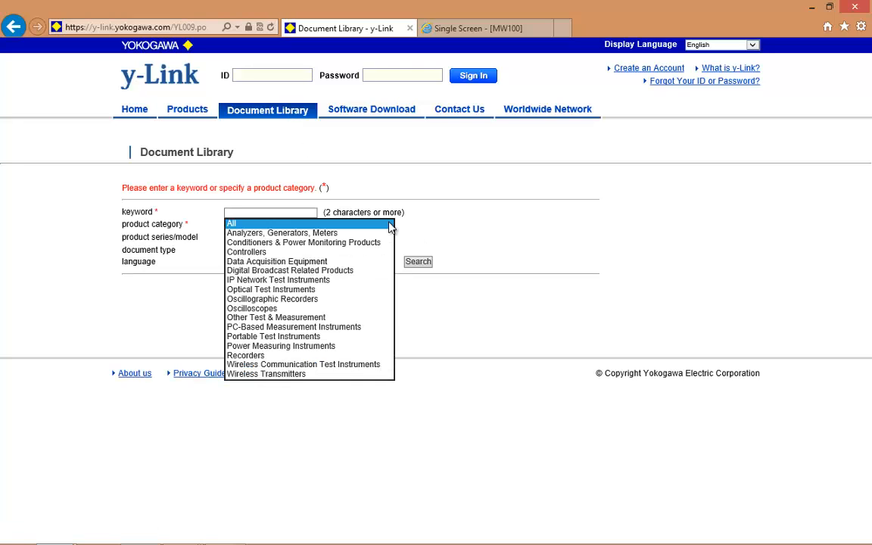
{"action": "left_click", "coordinate": [318, 261]}
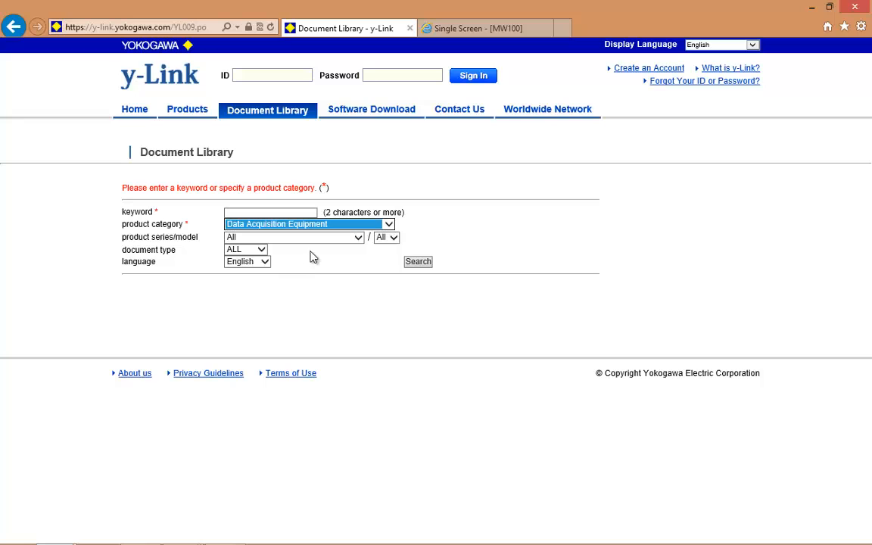
{"action": "left_click", "coordinate": [355, 238]}
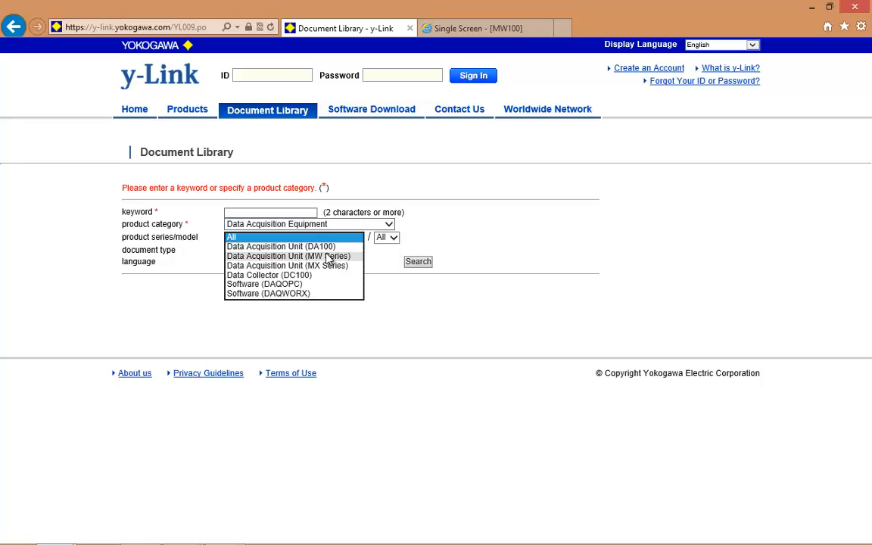
{"action": "left_click", "coordinate": [327, 256]}
{"action": "left_click", "coordinate": [390, 237]}
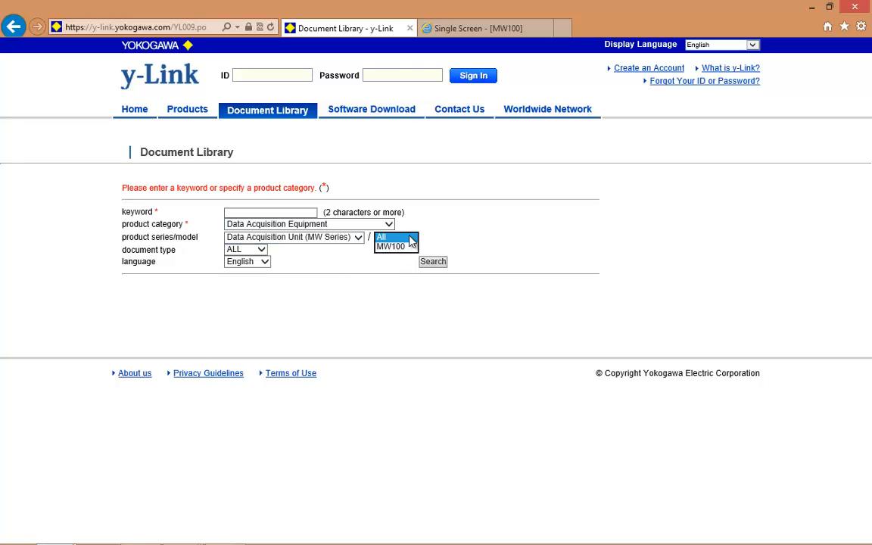
{"action": "left_click", "coordinate": [399, 249]}
{"action": "left_click", "coordinate": [262, 250]}
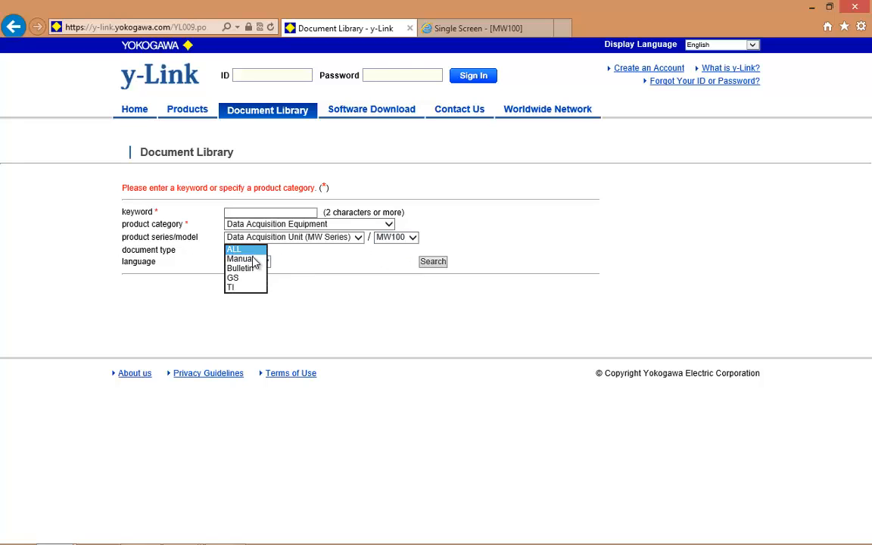
{"action": "left_click", "coordinate": [254, 260]}
{"action": "left_click", "coordinate": [433, 261]}
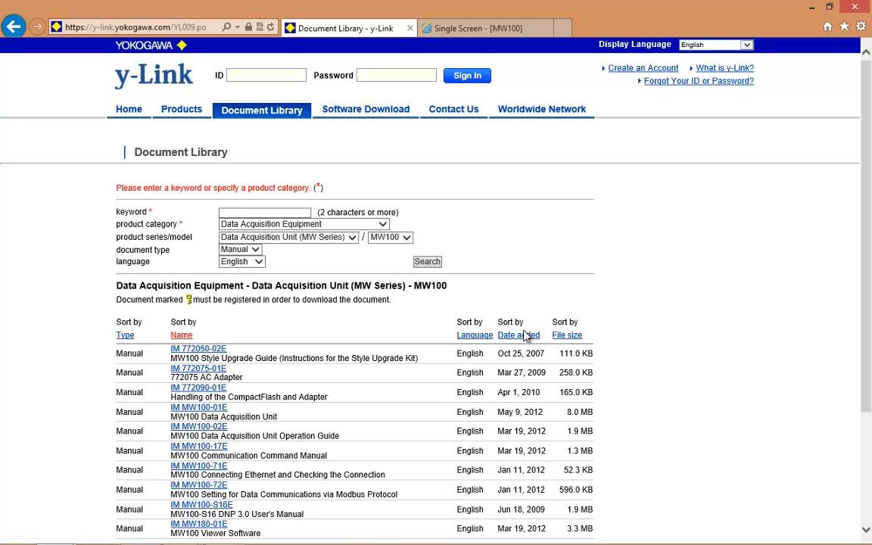
Step: Sort the manuals by date added and open the download page of IM MW180-01E, MW100 Viewer Software
{"action": "left_click", "coordinate": [523, 336]}
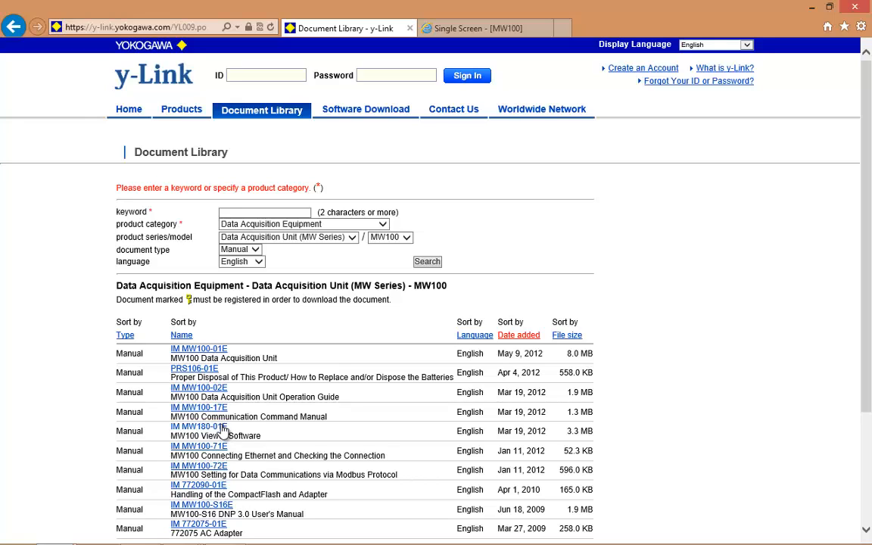
{"action": "left_click", "coordinate": [220, 428]}
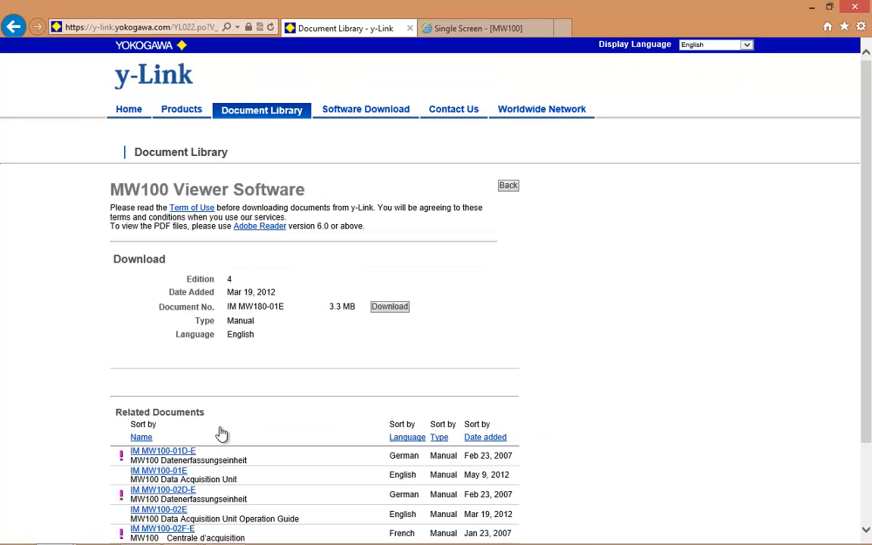
{"action": "scroll", "coordinate": [255, 375], "scroll_direction": "down", "scroll_amount": 2}
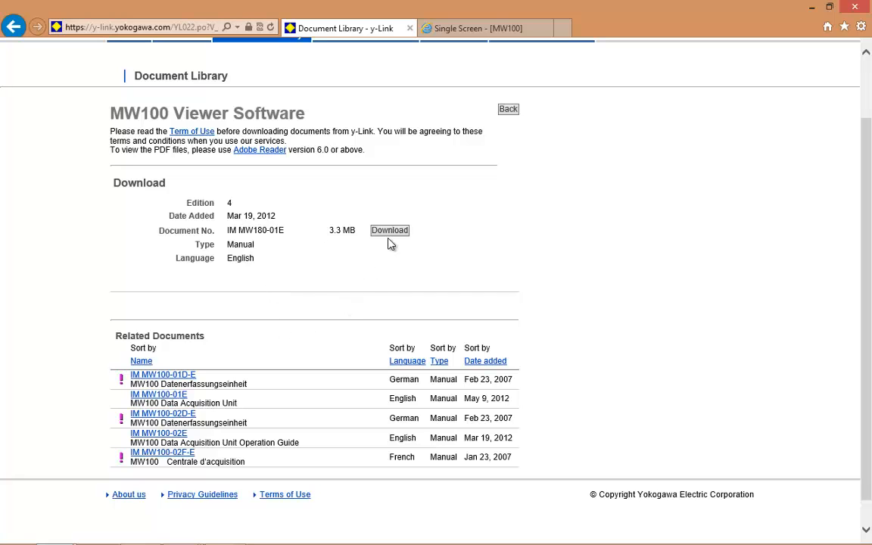
{"action": "scroll", "coordinate": [299, 336], "scroll_direction": "up", "scroll_amount": 2}
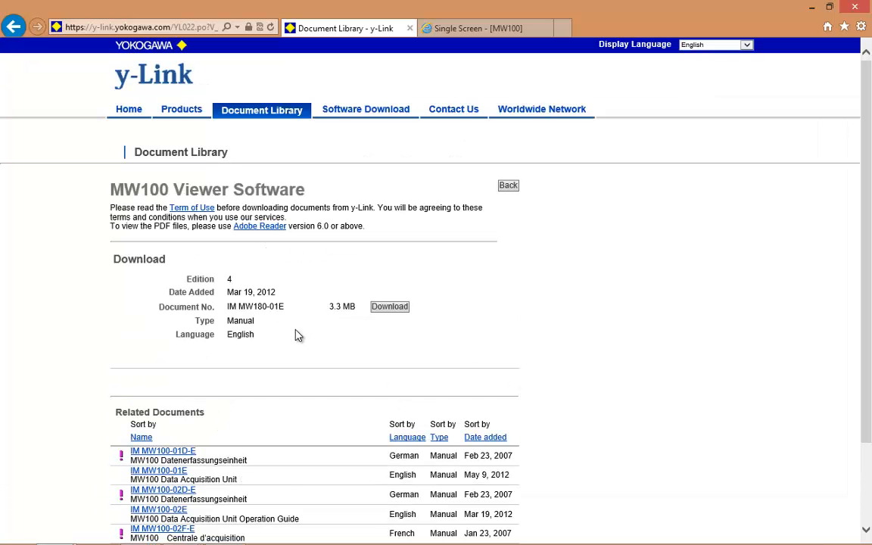
Step: Search the y-Link software downloads for type Software under Data Acquisition Equipment, Data Acquisition Unit (MW Series), model MW100
{"action": "left_click", "coordinate": [368, 121]}
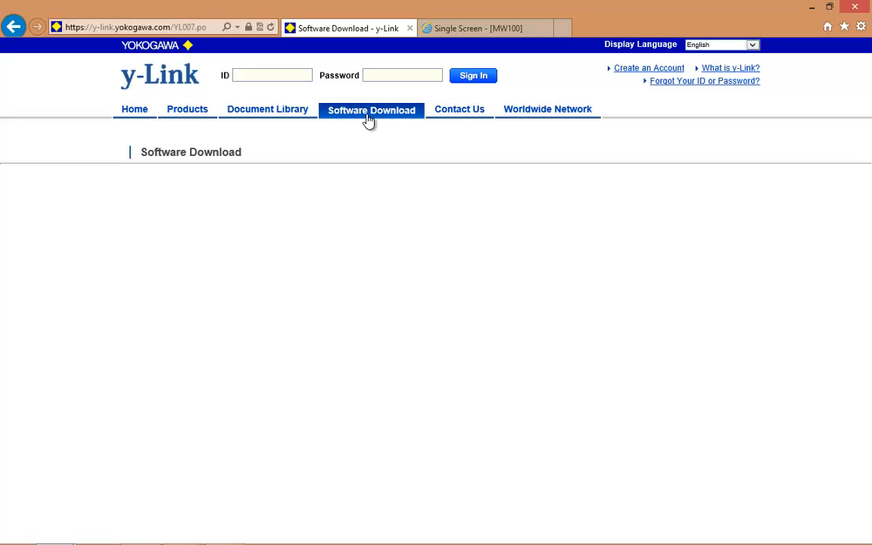
{"action": "left_click", "coordinate": [389, 224]}
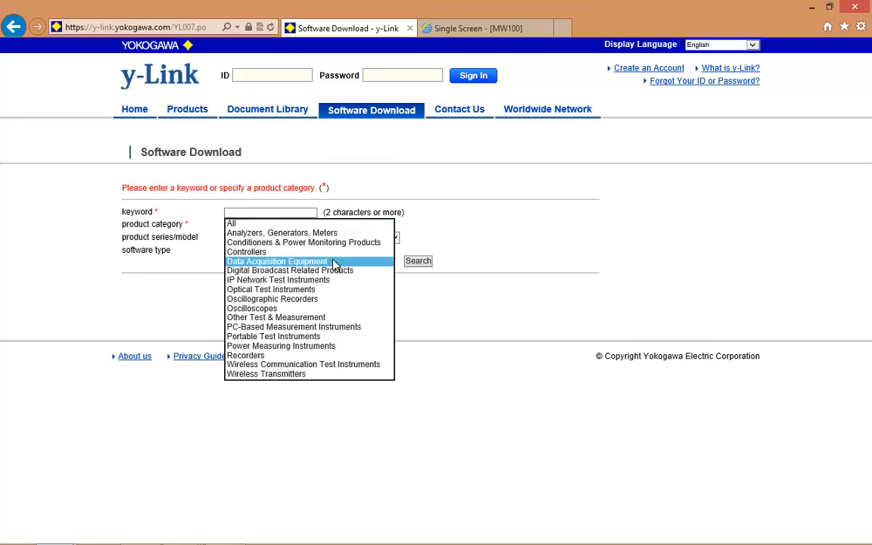
{"action": "left_click", "coordinate": [333, 261]}
{"action": "left_click", "coordinate": [362, 240]}
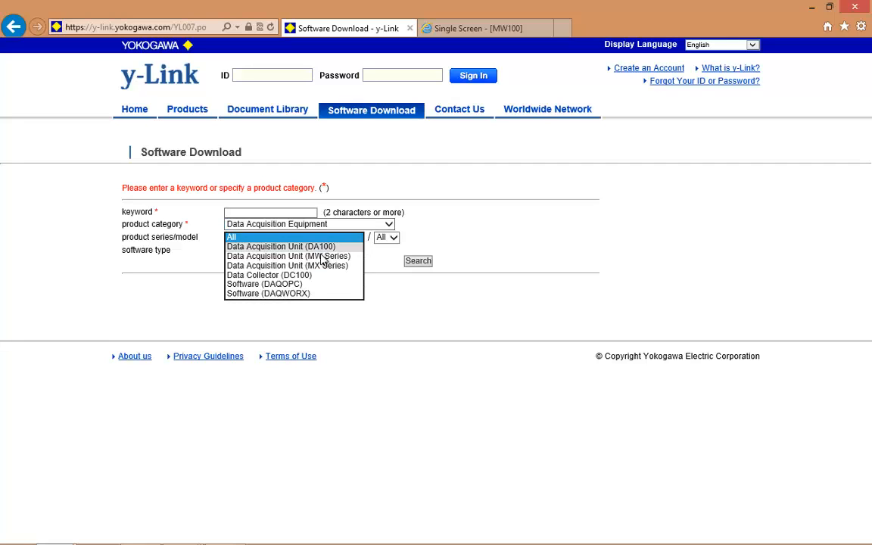
{"action": "left_click", "coordinate": [361, 254]}
{"action": "left_click", "coordinate": [412, 238]}
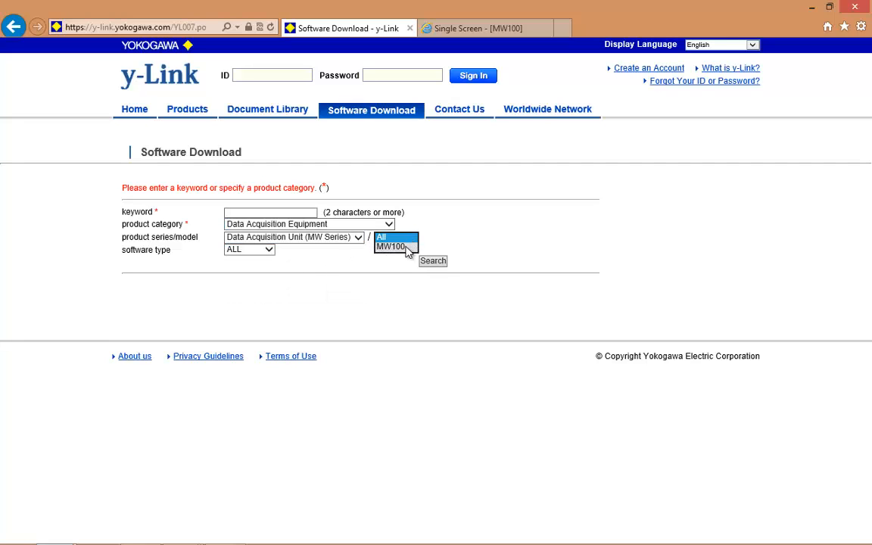
{"action": "left_click", "coordinate": [408, 247]}
{"action": "left_click", "coordinate": [269, 253]}
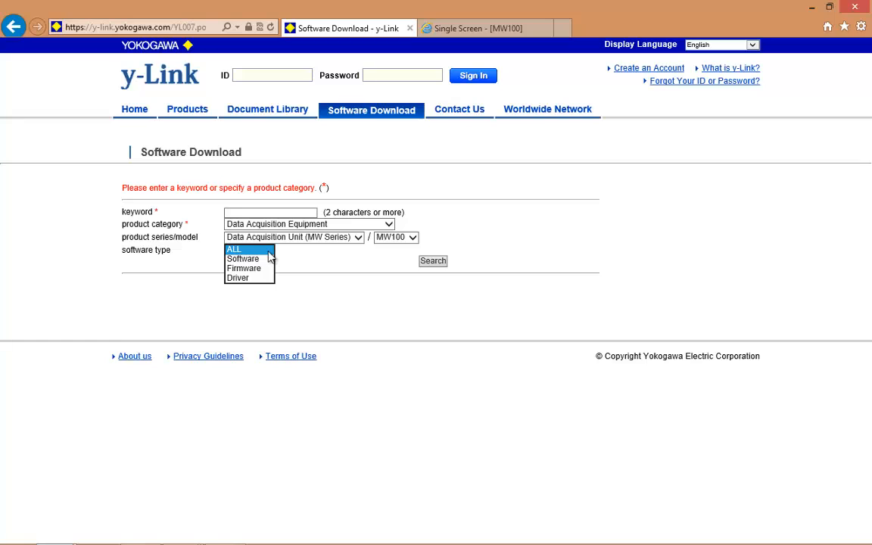
{"action": "left_click", "coordinate": [244, 259]}
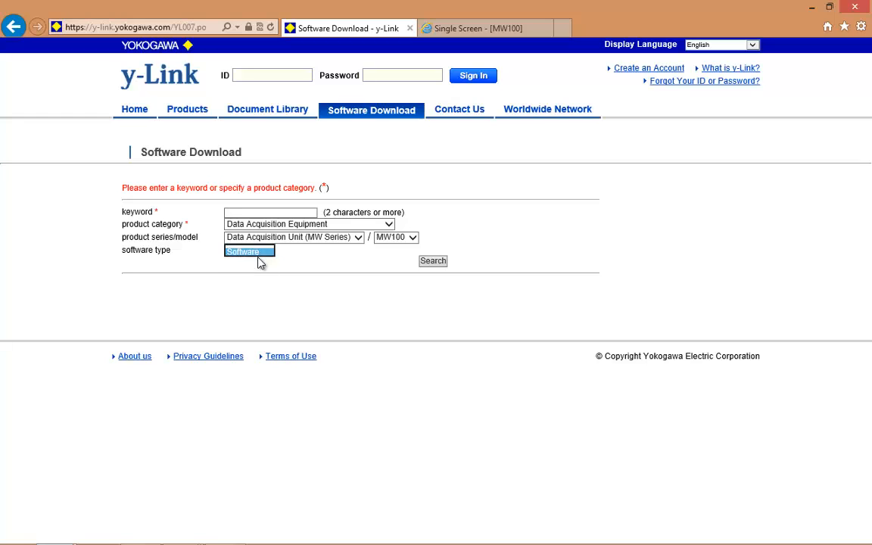
{"action": "left_click", "coordinate": [433, 261]}
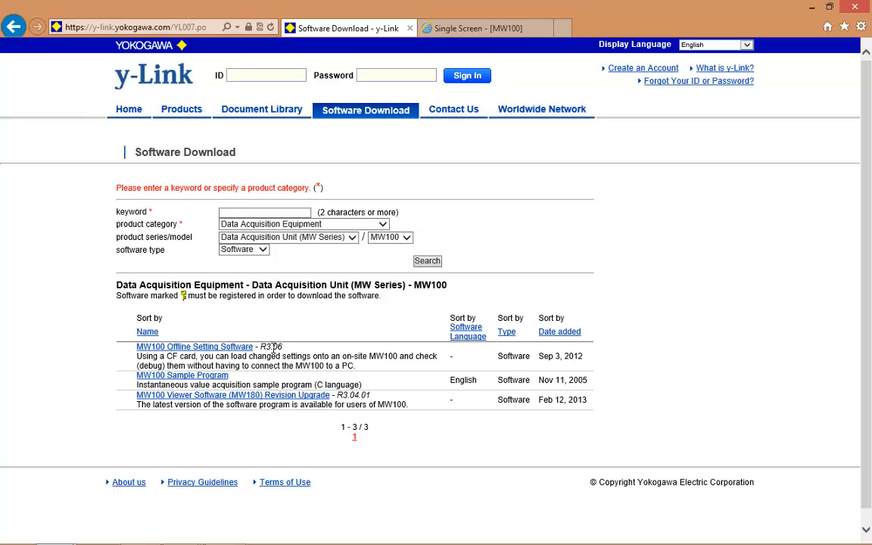
{"action": "left_click", "coordinate": [262, 250]}
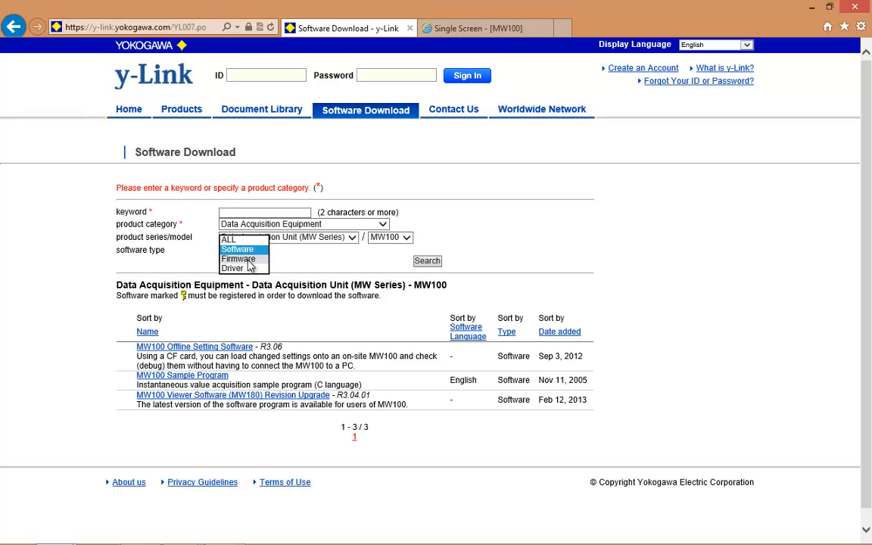
{"action": "left_click", "coordinate": [330, 265]}
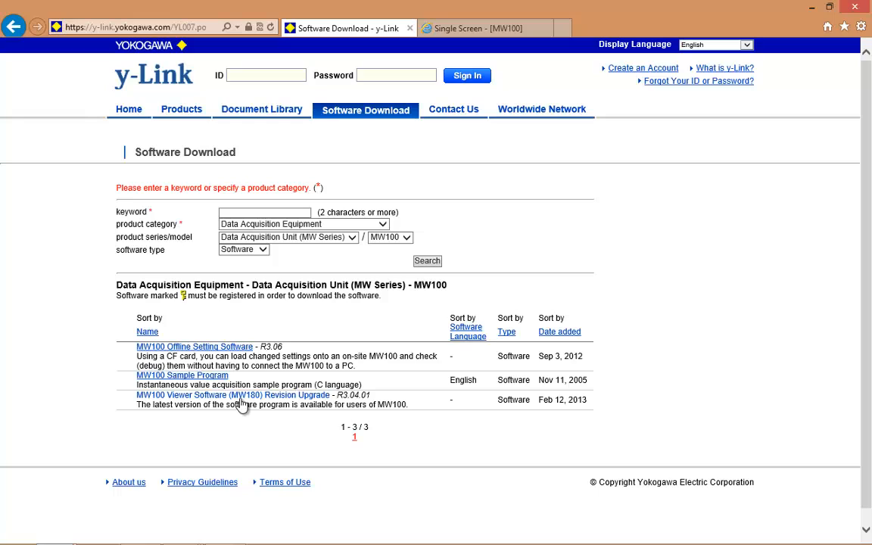
Step: Close the browser with all its tabs and launch MW100 Viewer from the MW100 Viewer Software program group
{"action": "left_click", "coordinate": [861, 11]}
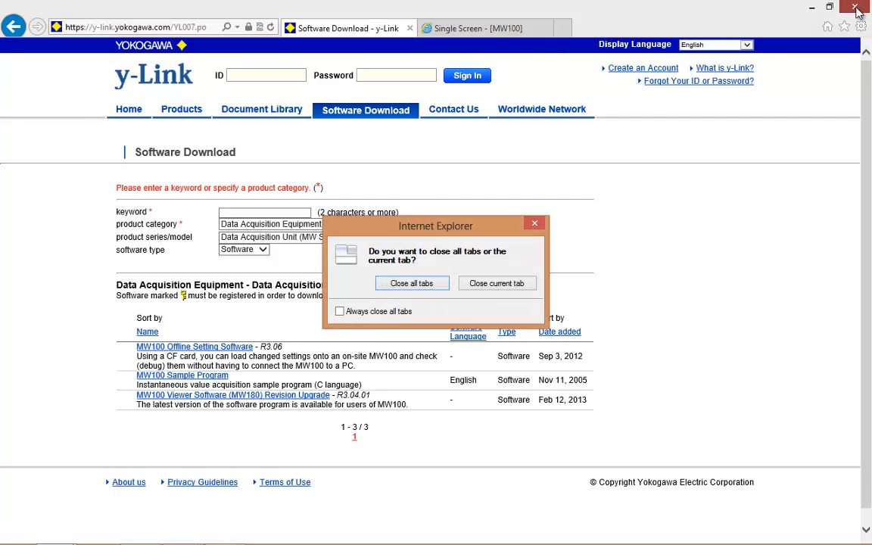
{"action": "left_click", "coordinate": [424, 286]}
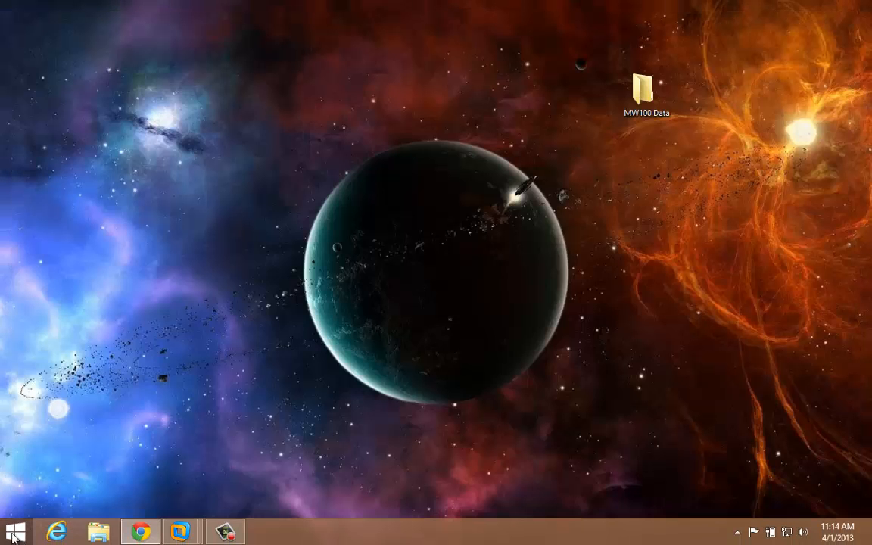
{"action": "left_click", "coordinate": [15, 533]}
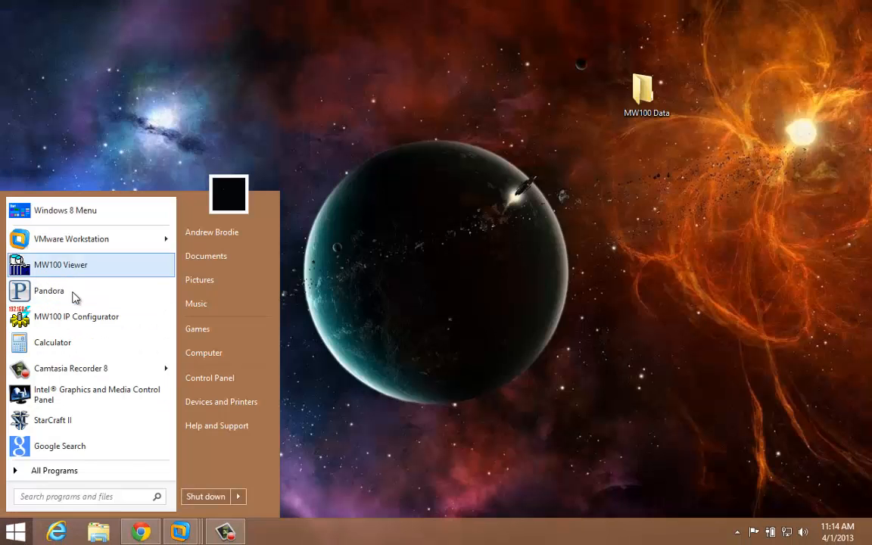
{"action": "left_click", "coordinate": [122, 472]}
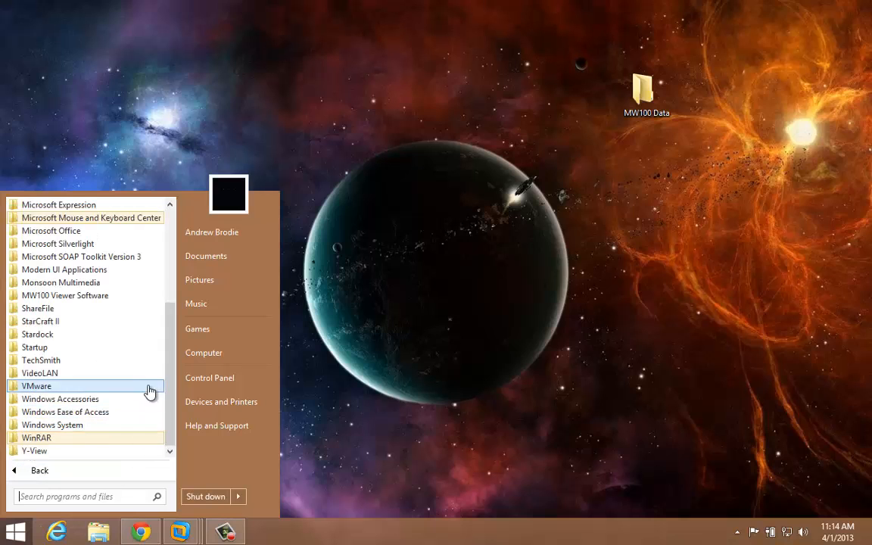
{"action": "left_click_drag", "start_coordinate": [171, 384], "coordinate": [174, 338]}
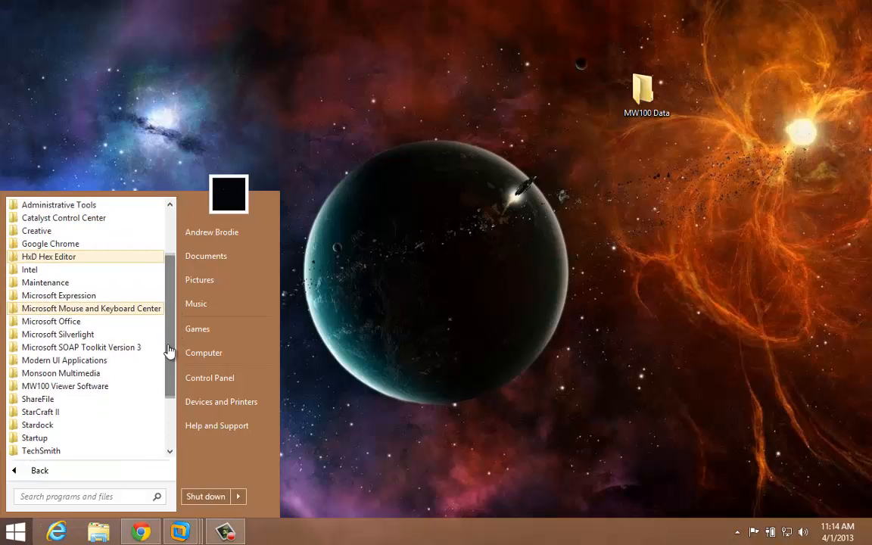
{"action": "left_click", "coordinate": [95, 389]}
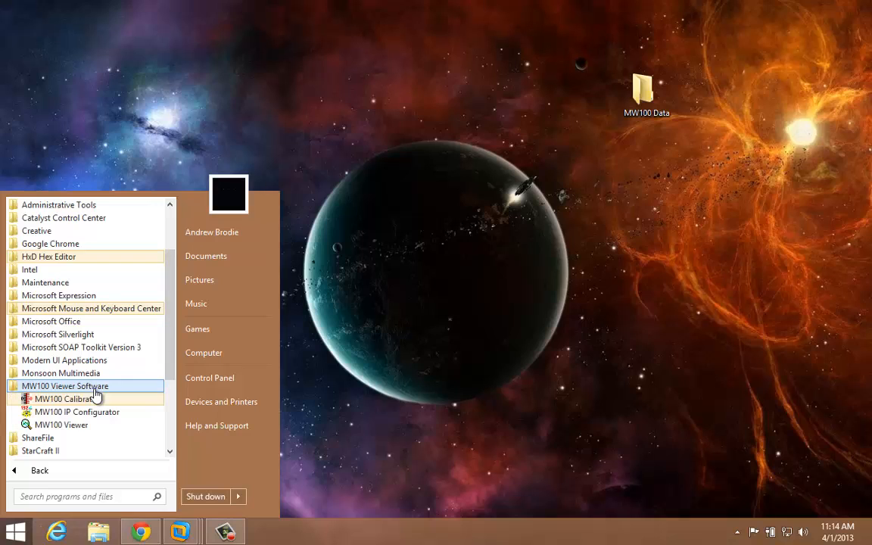
{"action": "left_click", "coordinate": [74, 426]}
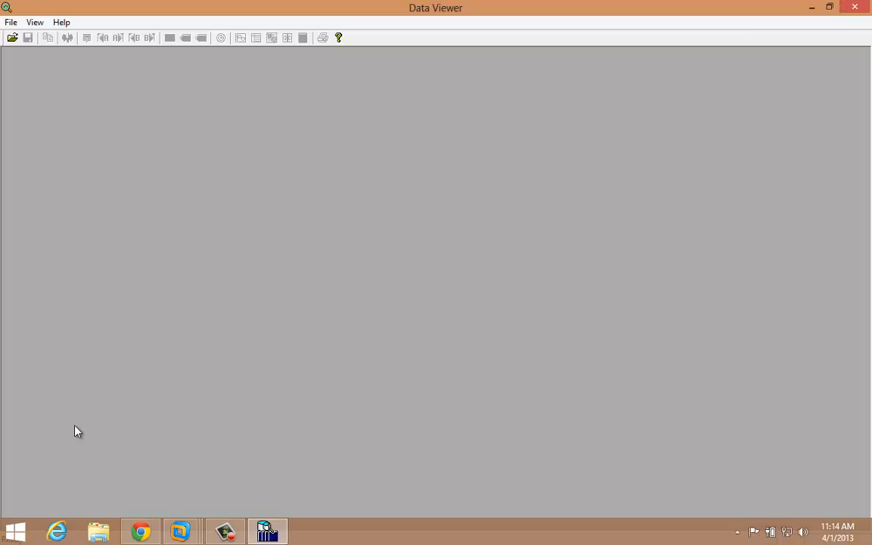
{"action": "left_click", "coordinate": [828, 9]}
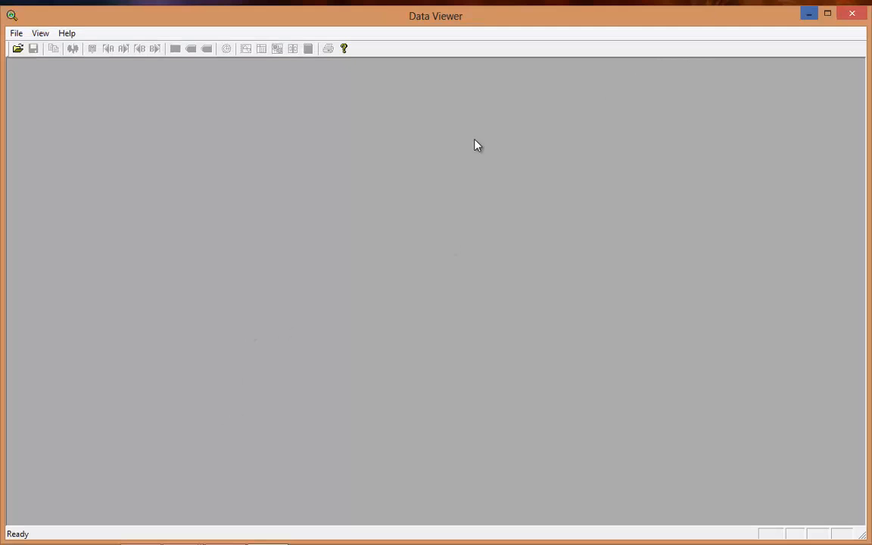
{"action": "left_click_drag", "start_coordinate": [477, 28], "coordinate": [522, 41]}
{"action": "double_click", "coordinate": [572, 44]}
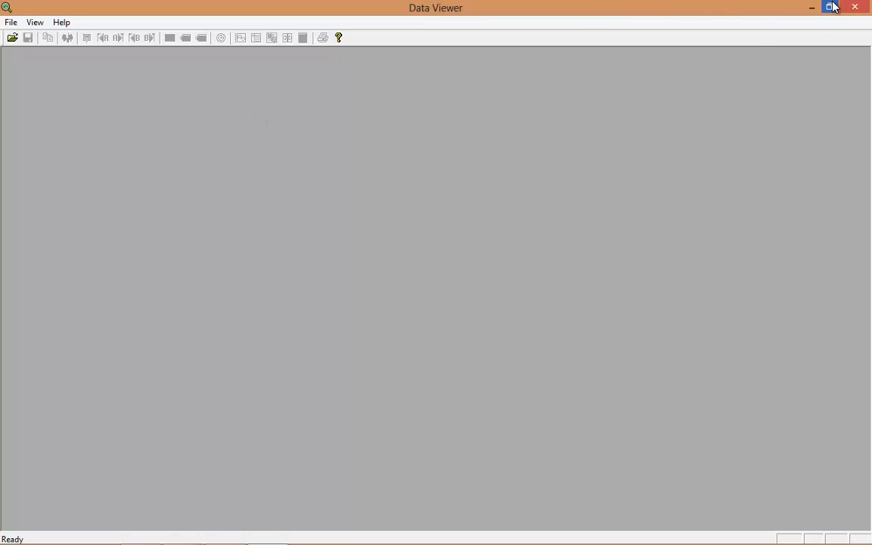
{"action": "mouse_move", "coordinate": [5, 542]}
{"action": "left_click", "coordinate": [95, 534]}
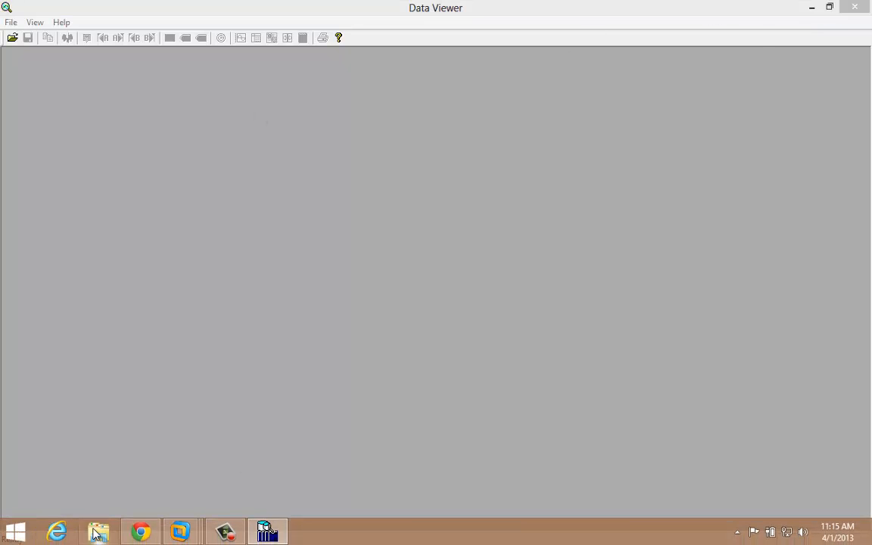
{"action": "left_click", "coordinate": [11, 536]}
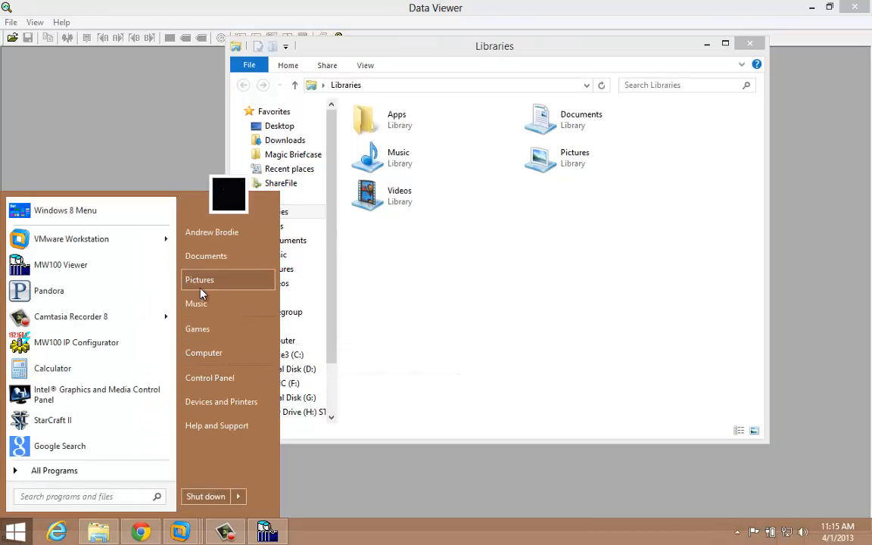
{"action": "left_click", "coordinate": [231, 330]}
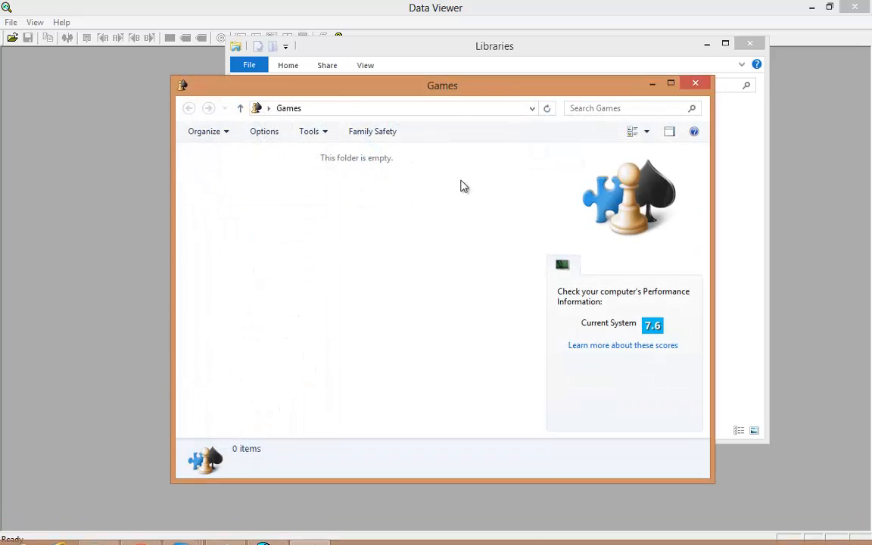
{"action": "left_click", "coordinate": [696, 83]}
Step: Open the Computer window in File Explorer, move it lower on the desktop and close the Libraries window
{"action": "left_click", "coordinate": [11, 537]}
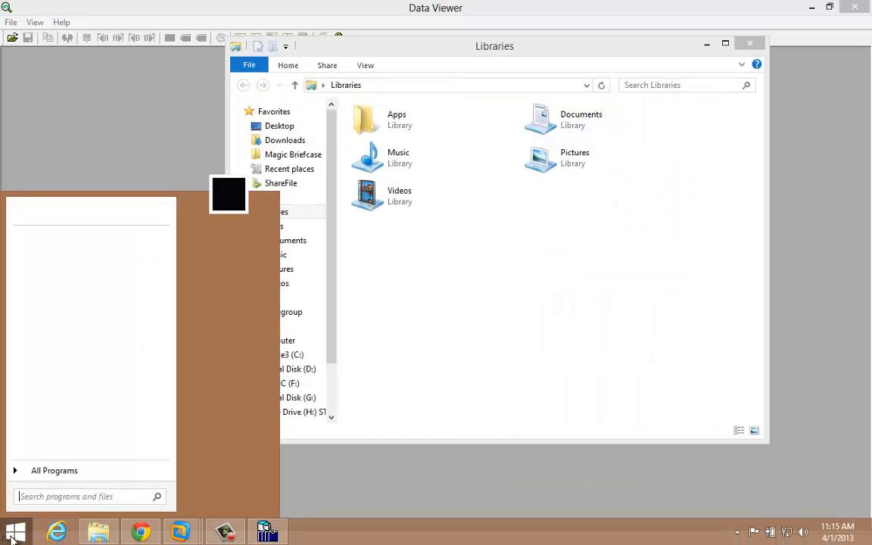
{"action": "left_click", "coordinate": [206, 353]}
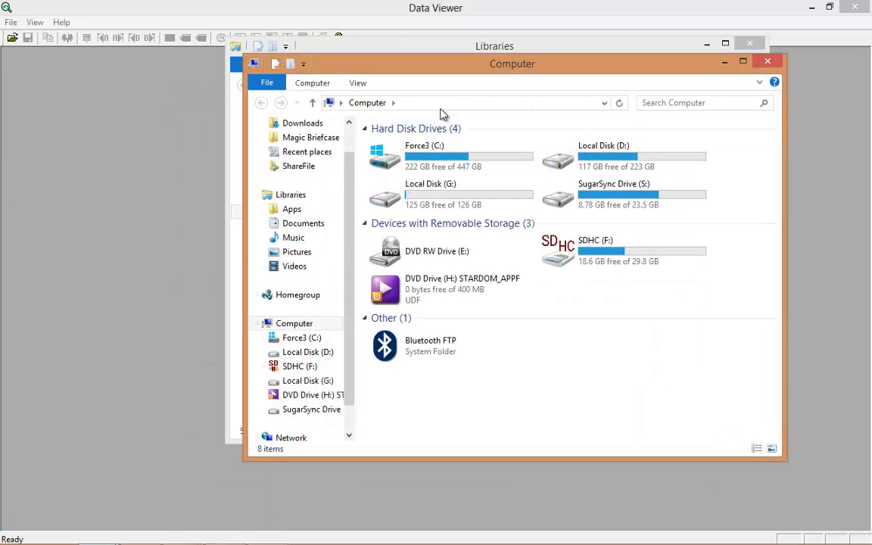
{"action": "left_click_drag", "start_coordinate": [485, 70], "coordinate": [505, 148]}
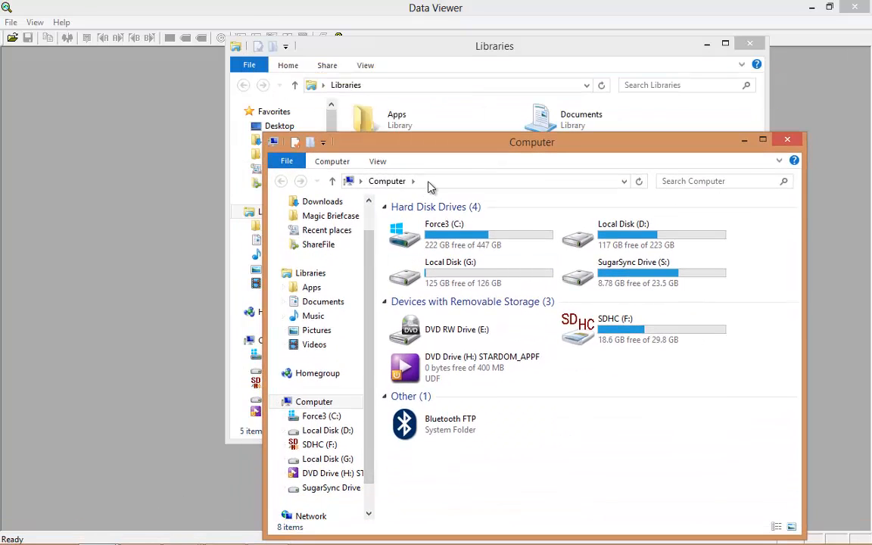
{"action": "left_click", "coordinate": [749, 44]}
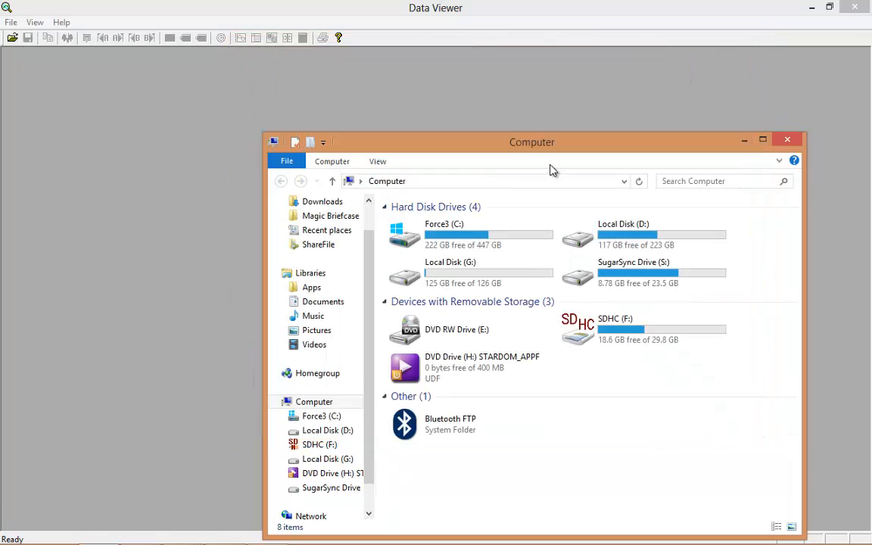
{"action": "left_click", "coordinate": [436, 182]}
{"action": "type", "text": "ftp://"}
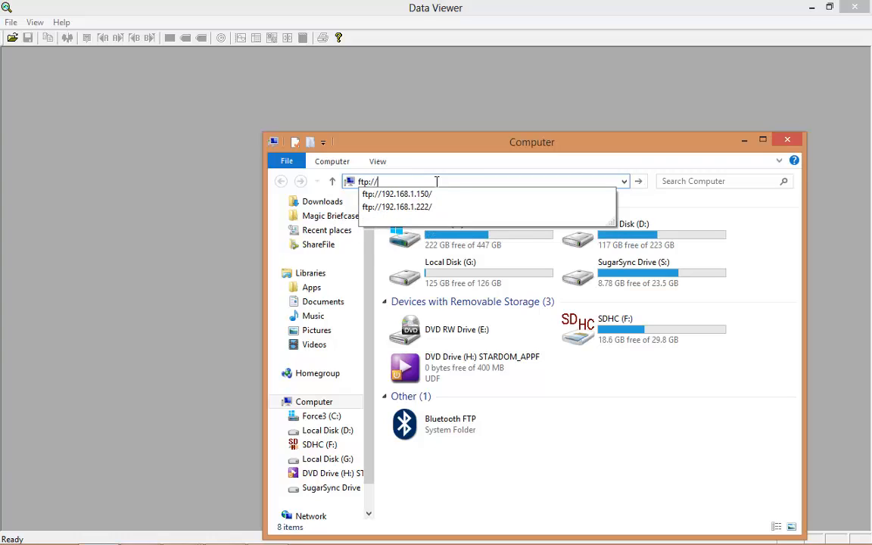
{"action": "type", "text": "192.168.1.222"}
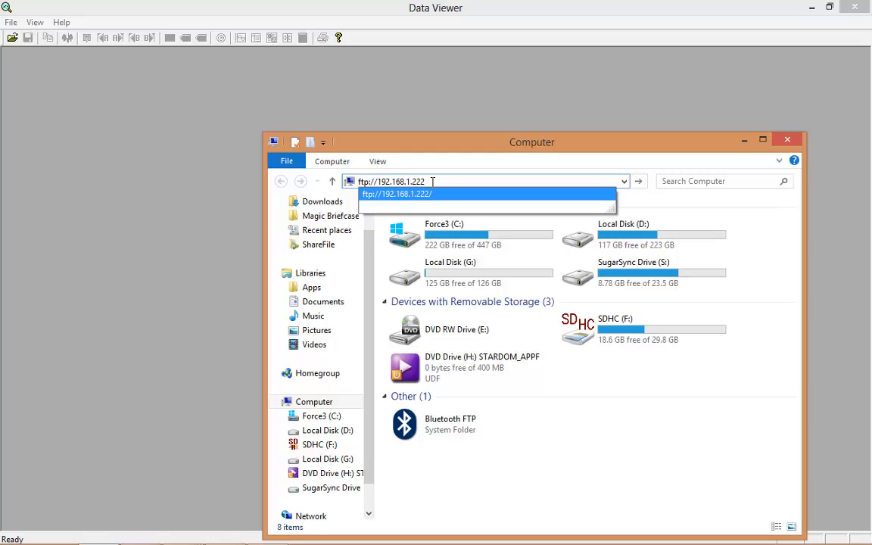
Step: Search for the MW100 with MW100 IP Configurator, check the IP address of the detected unit and close the configurator
{"action": "left_click", "coordinate": [15, 533]}
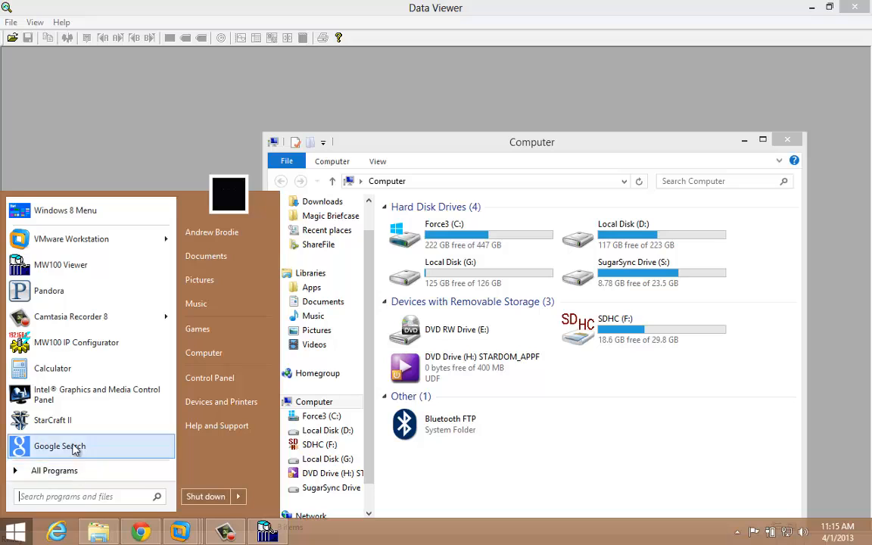
{"action": "left_click", "coordinate": [99, 346]}
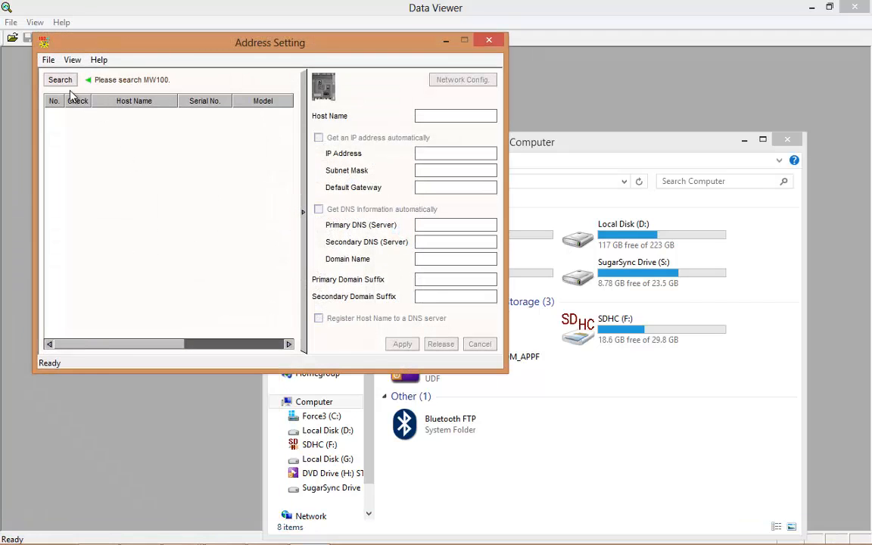
{"action": "left_click", "coordinate": [62, 81]}
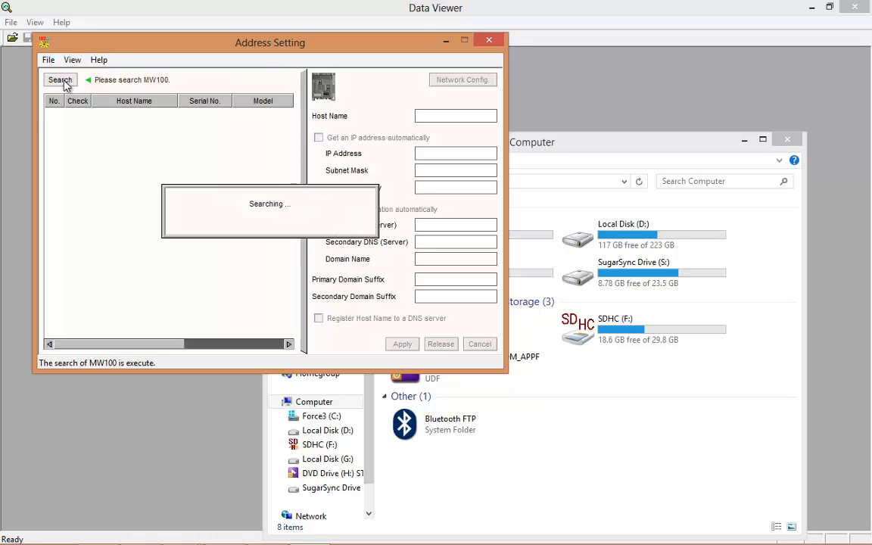
{"action": "left_click", "coordinate": [58, 115]}
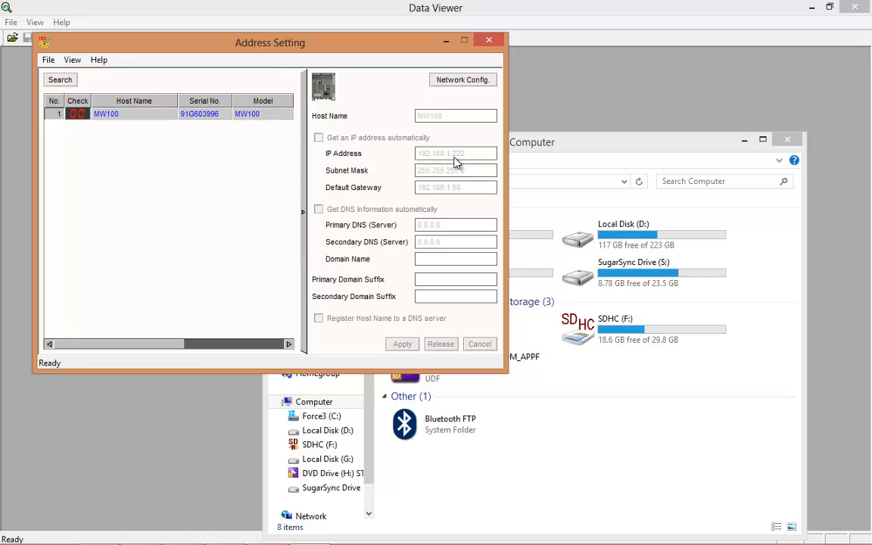
{"action": "left_click", "coordinate": [492, 43]}
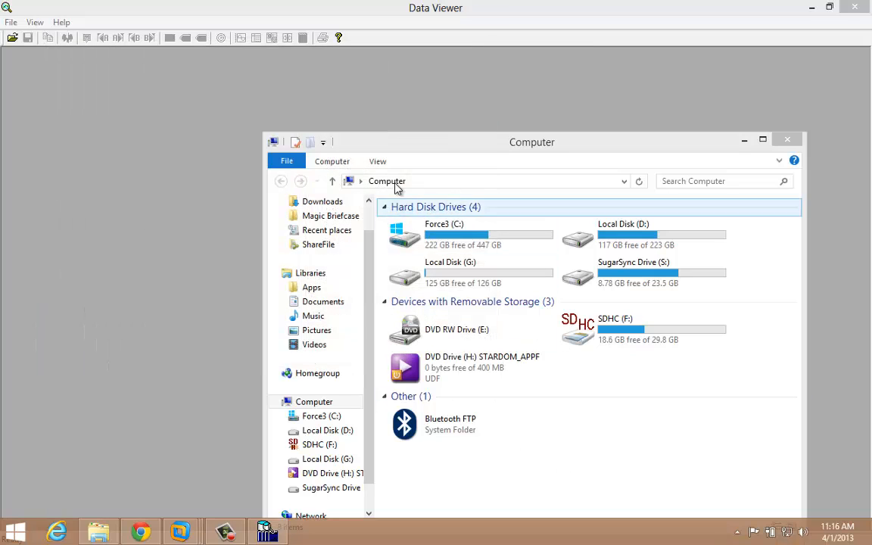
Step: Connect to the MW100's FTP server at ftp://192.168.1.222 from the Computer window
{"action": "left_click", "coordinate": [434, 181]}
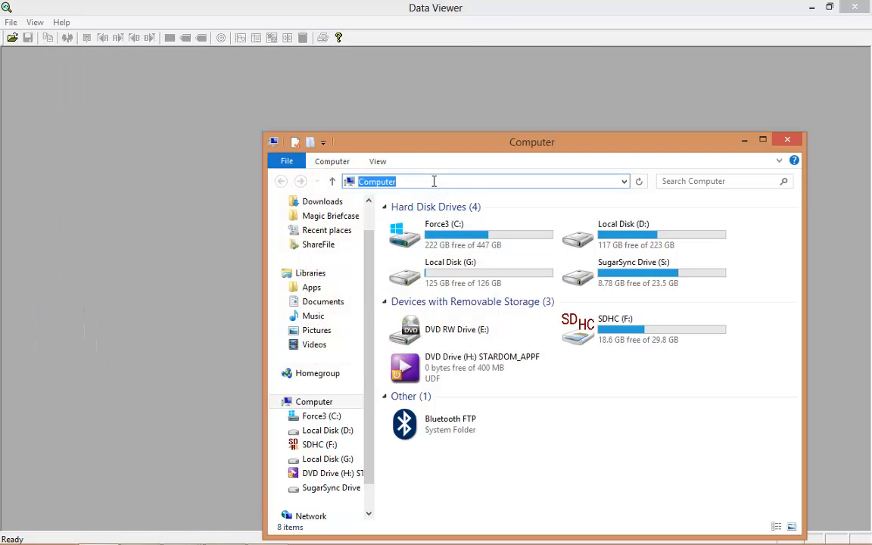
{"action": "type", "text": "ftp://192."}
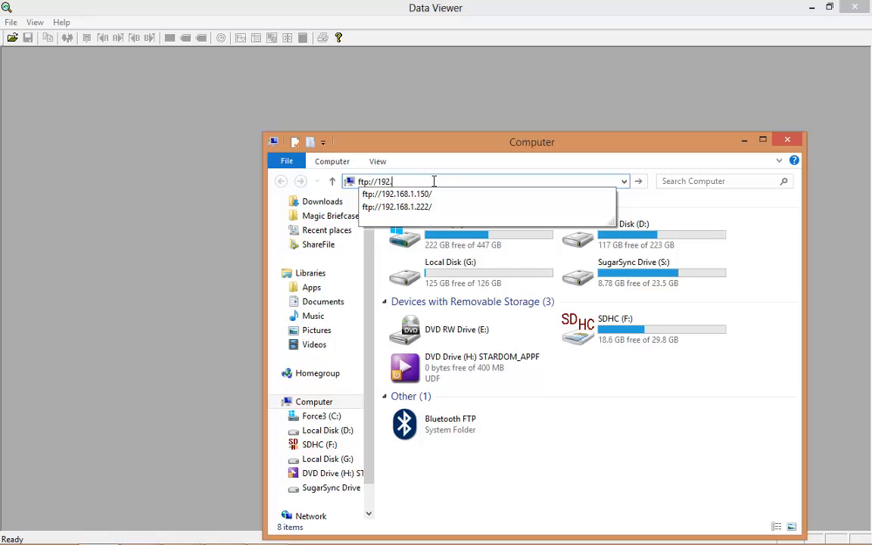
{"action": "type", "text": "168.1.22"}
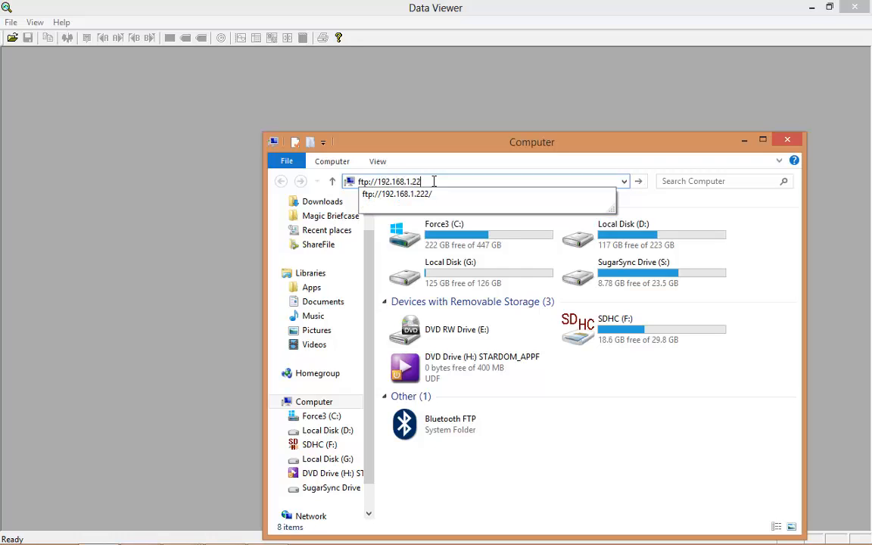
{"action": "type", "text": "2"}
{"action": "key", "text": "Return"}
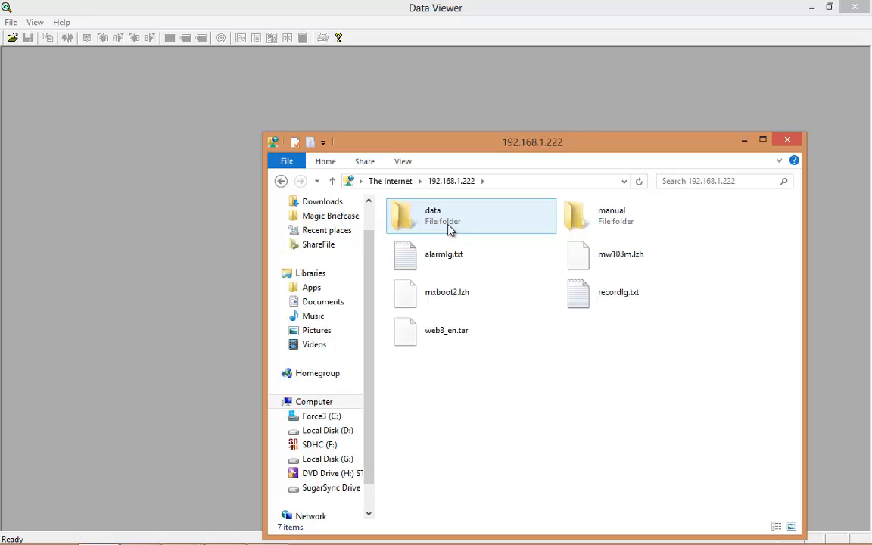
Step: Look into the manual folder on the FTP server, return, and open the data0007 folder inside data
{"action": "double_click", "coordinate": [612, 220]}
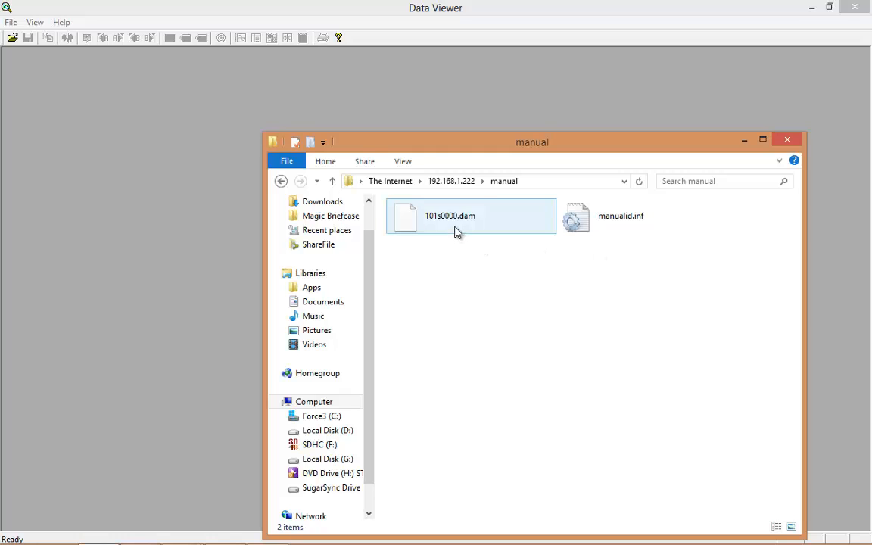
{"action": "left_click", "coordinate": [280, 181]}
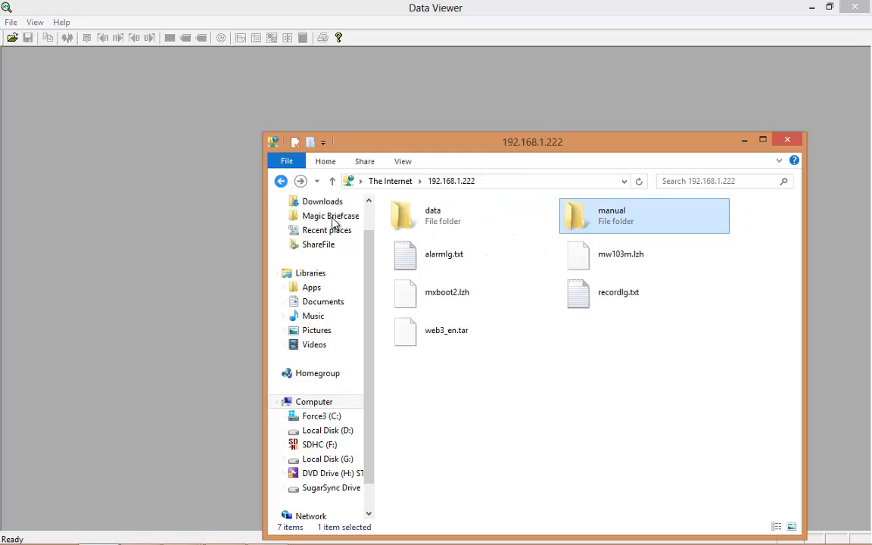
{"action": "double_click", "coordinate": [428, 230]}
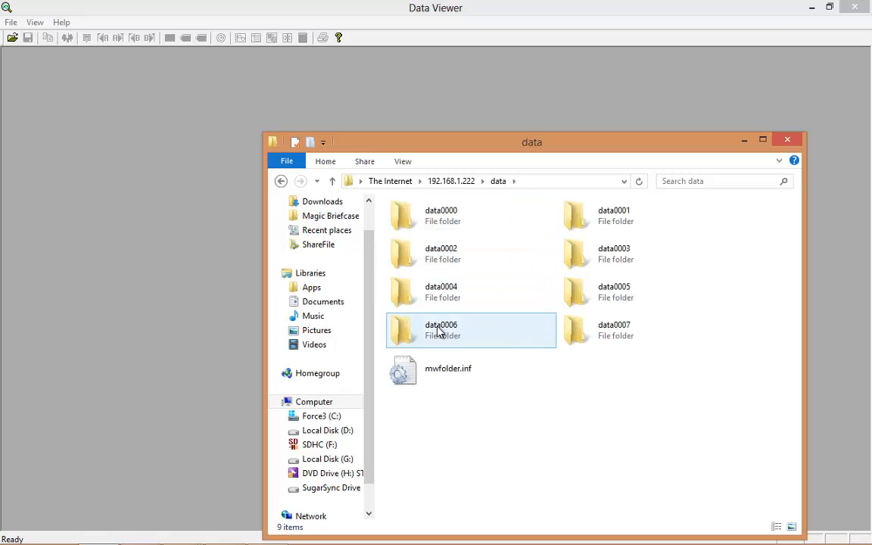
{"action": "double_click", "coordinate": [628, 334]}
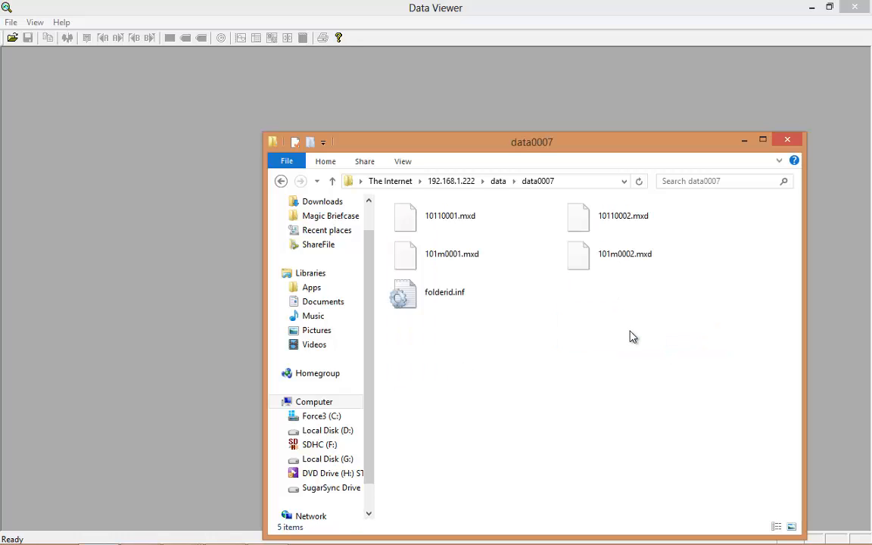
Step: Copy the four .mxd files from data0007 into the MW100 Data folder on the desktop and open that folder
{"action": "left_click", "coordinate": [500, 227]}
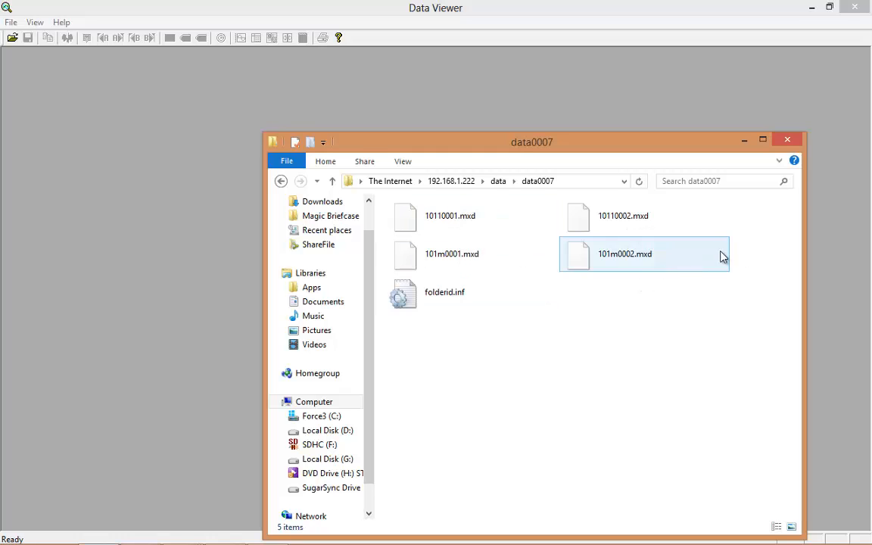
{"action": "left_click_drag", "start_coordinate": [748, 270], "coordinate": [379, 202]}
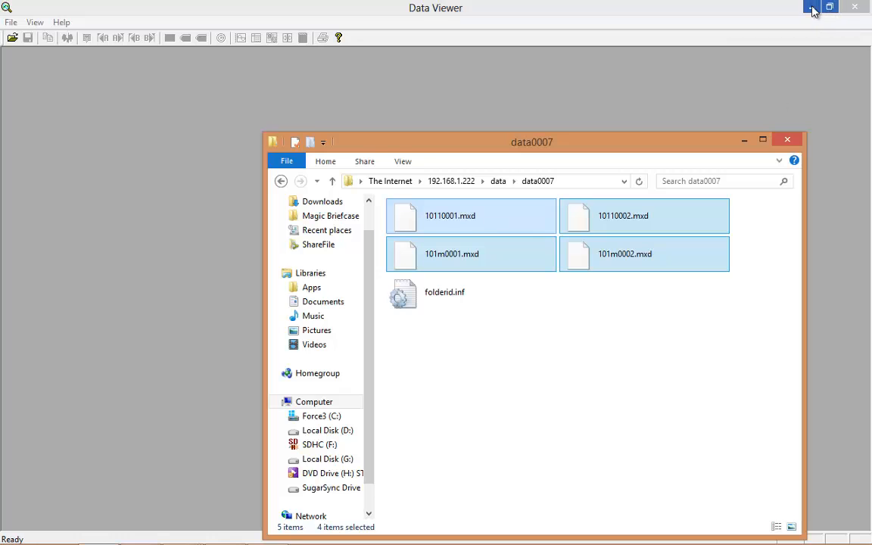
{"action": "left_click", "coordinate": [854, 7]}
{"action": "left_click_drag", "start_coordinate": [572, 148], "coordinate": [521, 210]}
{"action": "left_click_drag", "start_coordinate": [458, 270], "coordinate": [463, 264]}
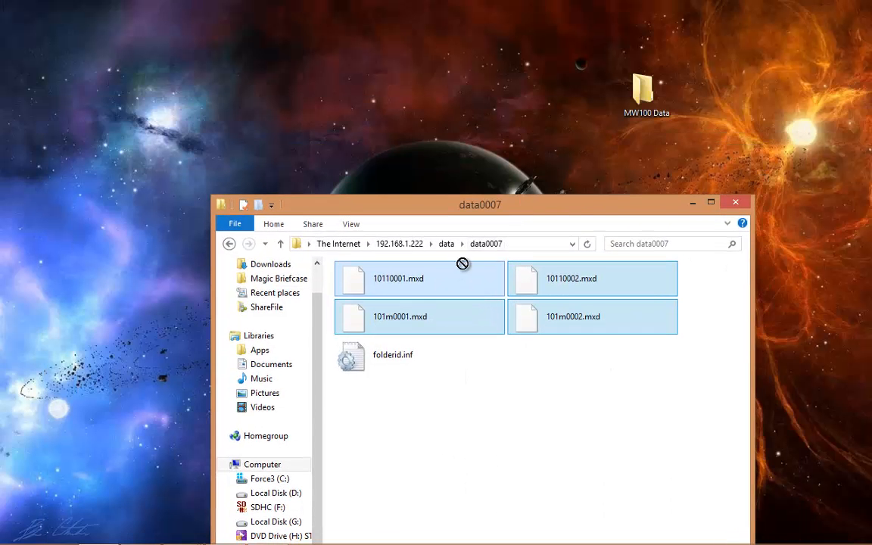
{"action": "left_click", "coordinate": [641, 100]}
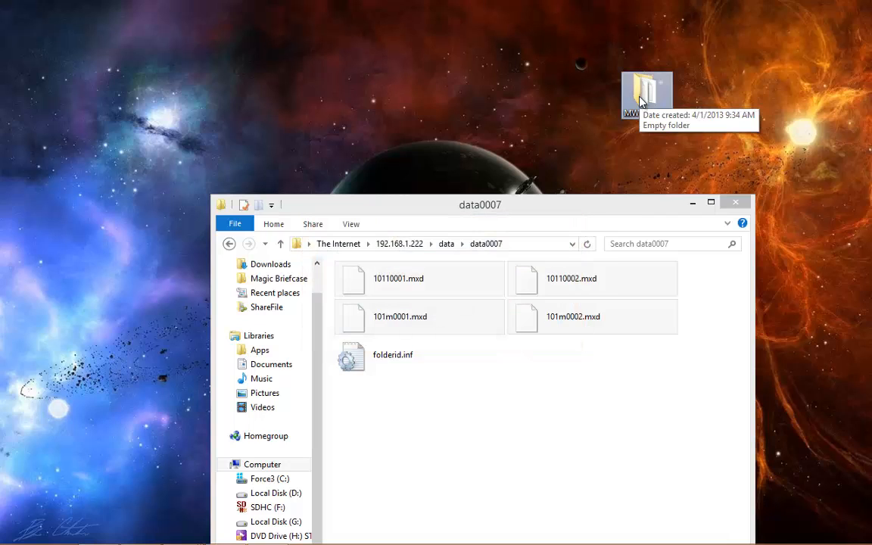
{"action": "double_click", "coordinate": [641, 101]}
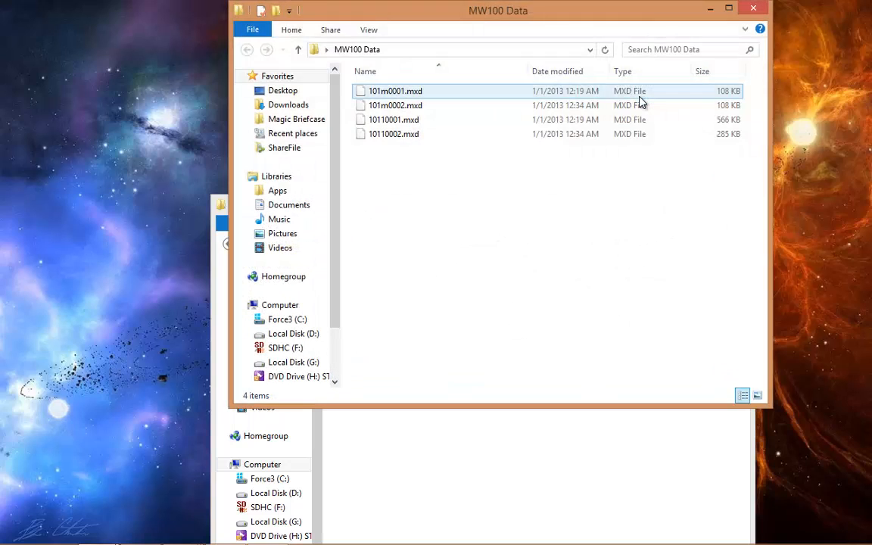
Step: Bring Data Viewer back as a non-maximized window placed below the file list of the MW100 Data folder
{"action": "left_click", "coordinate": [537, 522]}
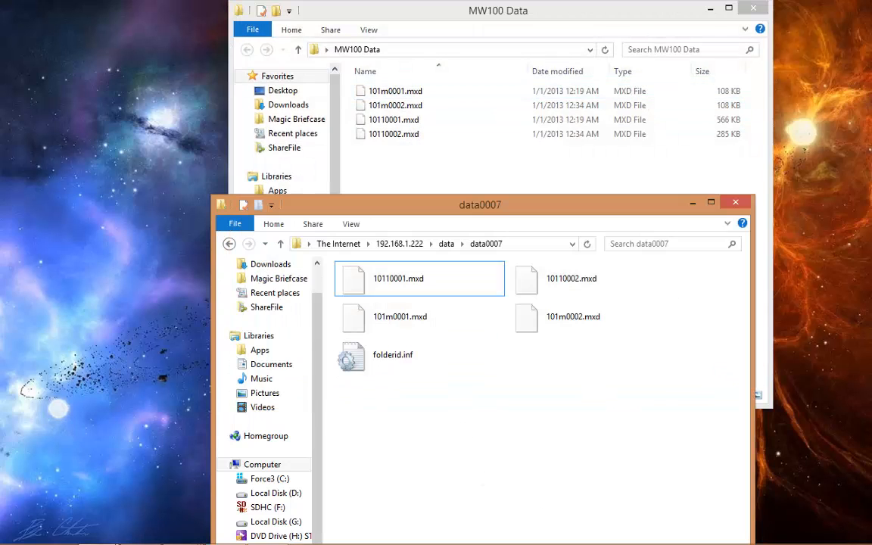
{"action": "left_click", "coordinate": [265, 530]}
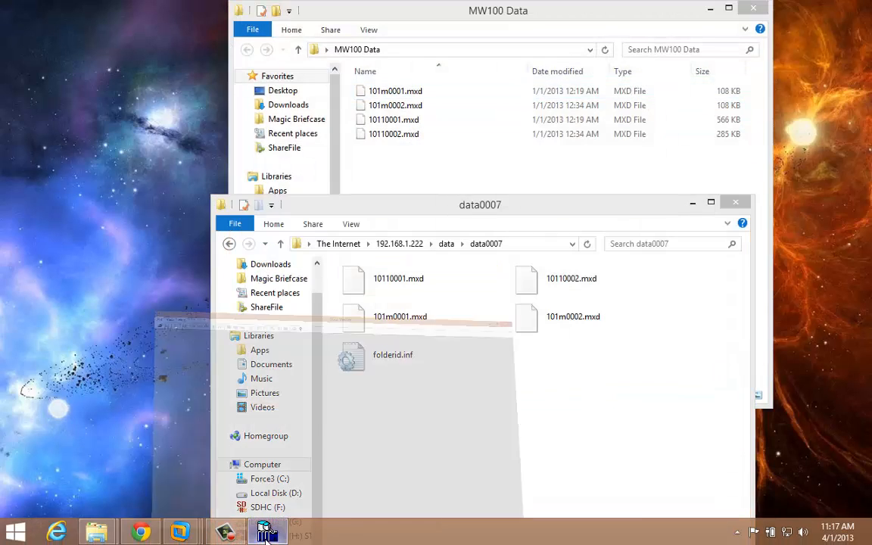
{"action": "left_click", "coordinate": [830, 8]}
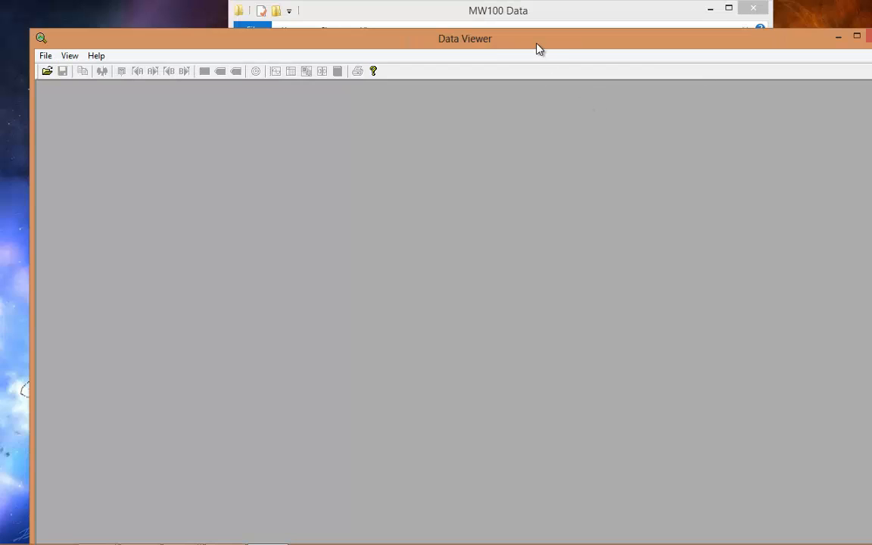
{"action": "left_click_drag", "start_coordinate": [539, 49], "coordinate": [563, 148]}
Step: Load 101m0001.mxd from the MW100 Data folder into Data Viewer, combining it with its related files
{"action": "left_click", "coordinate": [419, 92]}
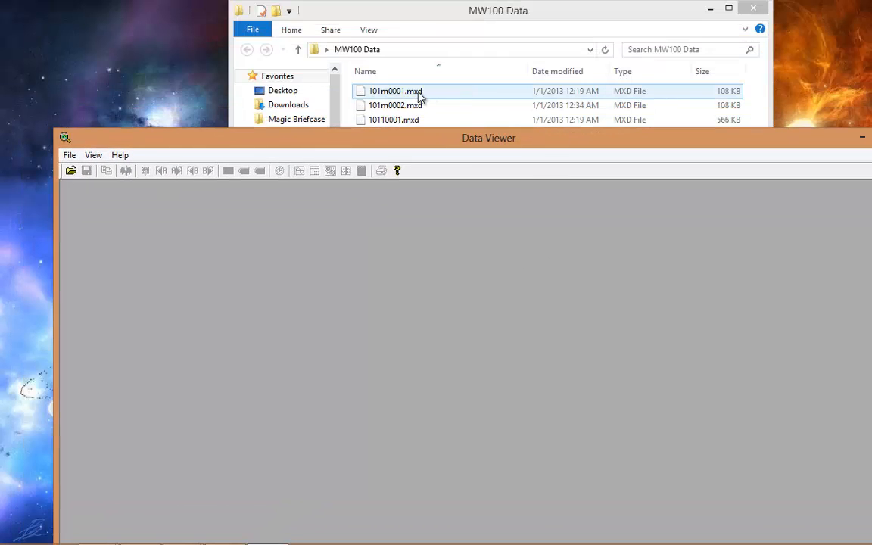
{"action": "left_click_drag", "start_coordinate": [418, 93], "coordinate": [432, 300]}
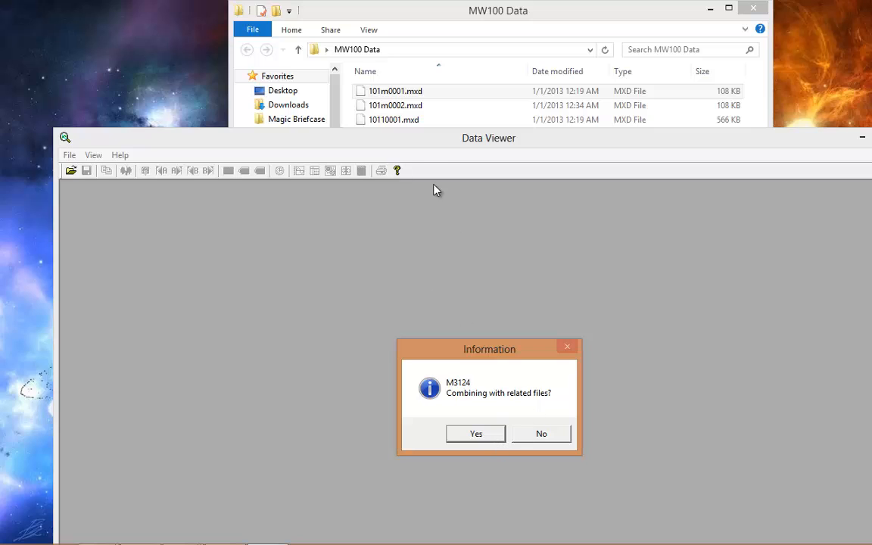
{"action": "left_click", "coordinate": [490, 439]}
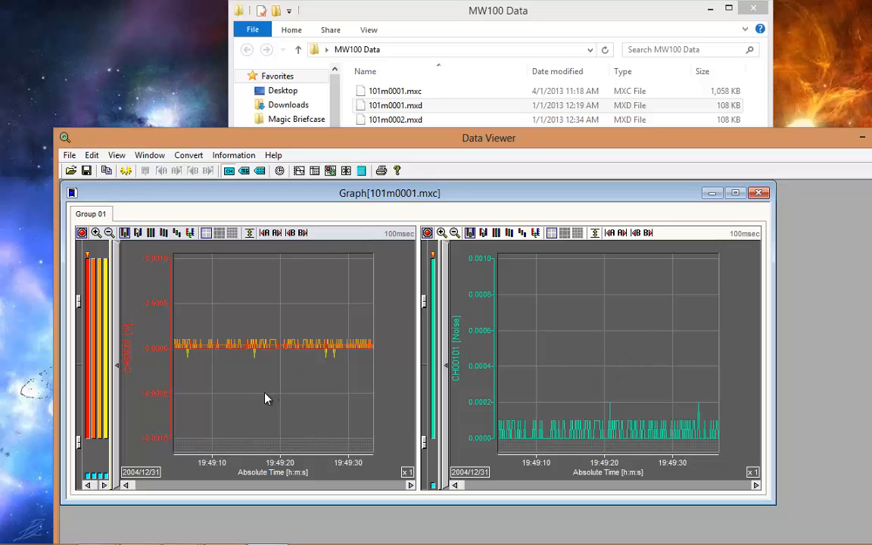
Step: Close the combined graph and browse to the desktop's MW100 Data folder for opening a file
{"action": "left_click", "coordinate": [758, 193]}
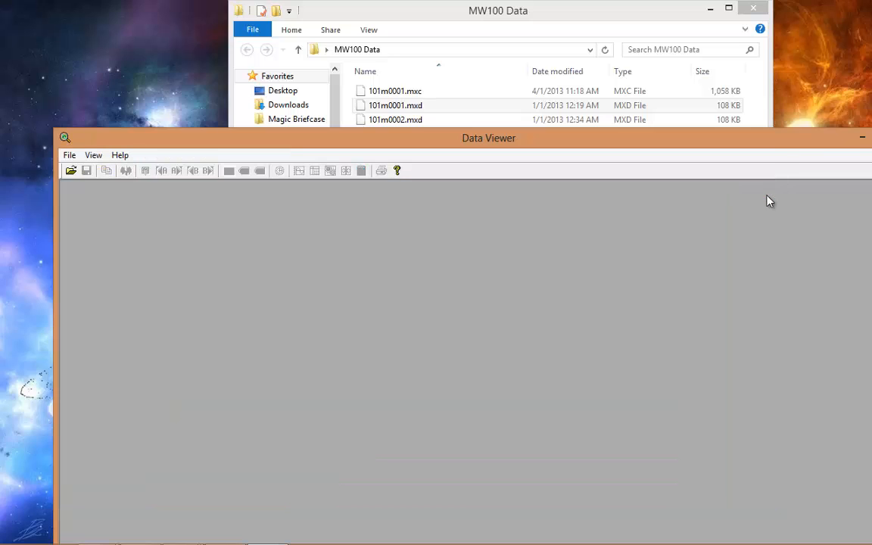
{"action": "left_click", "coordinate": [69, 156]}
{"action": "left_click", "coordinate": [85, 171]}
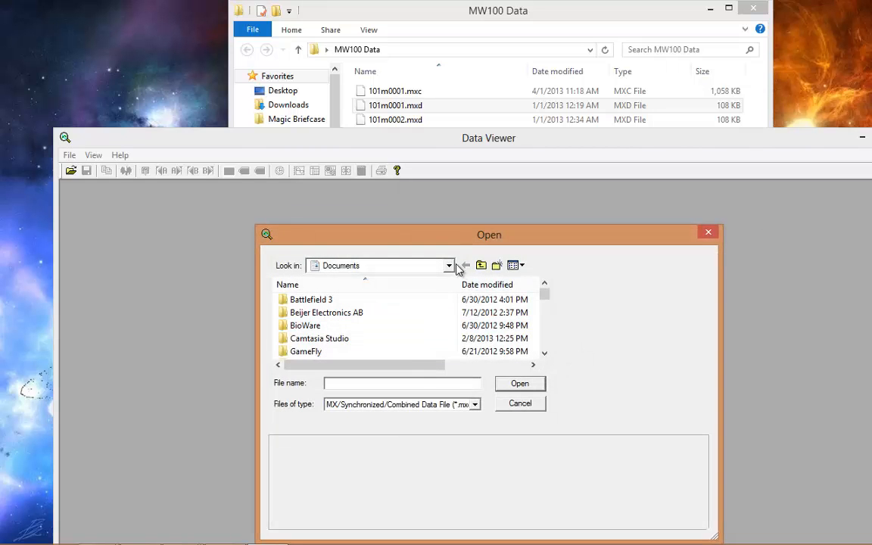
{"action": "left_click", "coordinate": [448, 266]}
{"action": "left_click", "coordinate": [325, 282]}
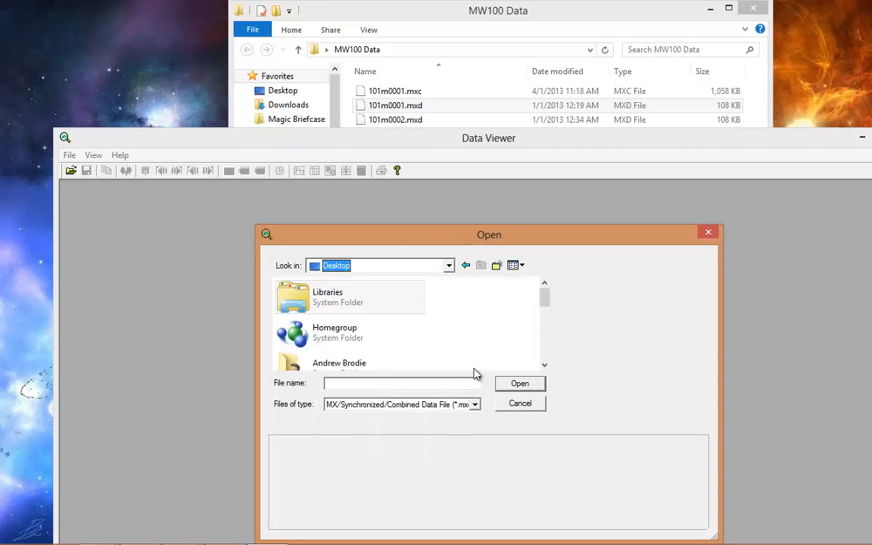
{"action": "left_click_drag", "start_coordinate": [545, 300], "coordinate": [544, 333]}
{"action": "double_click", "coordinate": [312, 321]}
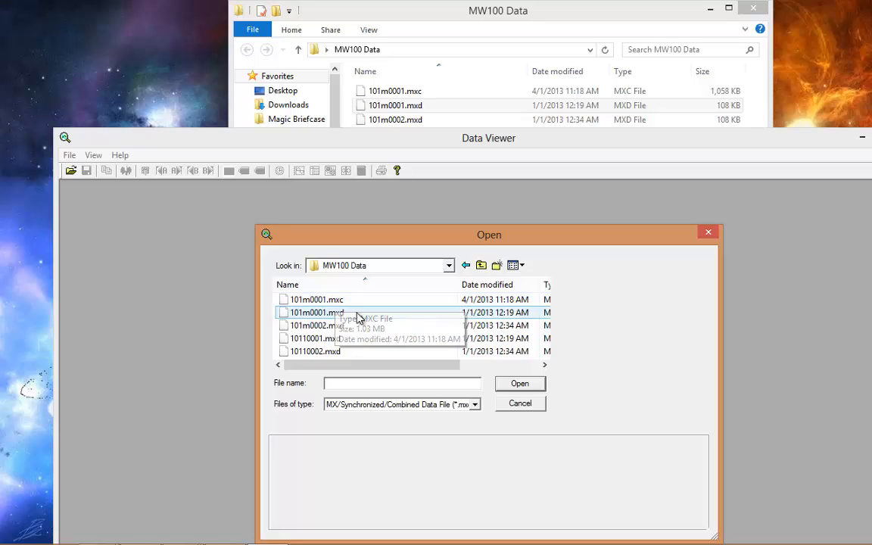
Step: Compare the file information of 101m0001.mxd, 101m0002.mxd, 10110001.mxd and 10110002.mxd, including times and channel counts
{"action": "left_click", "coordinate": [342, 315]}
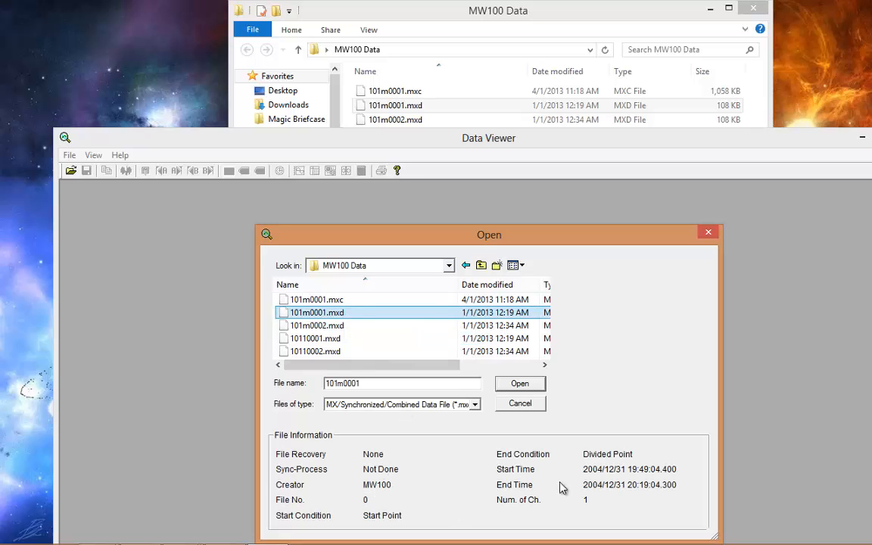
{"action": "left_click", "coordinate": [339, 327]}
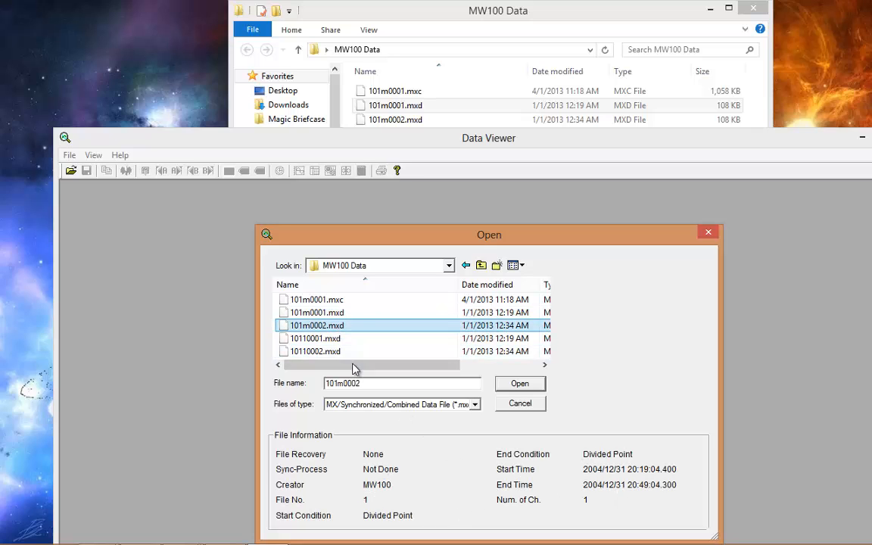
{"action": "left_click", "coordinate": [334, 340]}
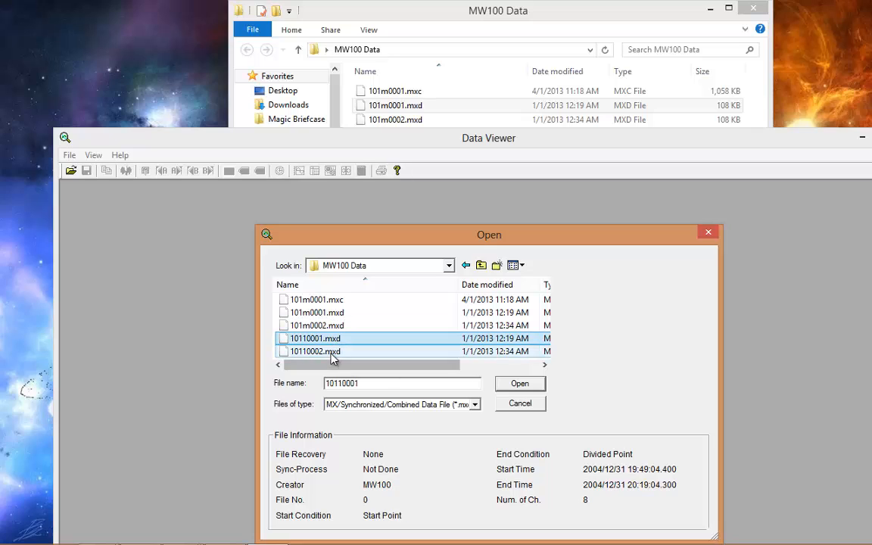
{"action": "left_click", "coordinate": [333, 352]}
{"action": "left_click", "coordinate": [338, 342]}
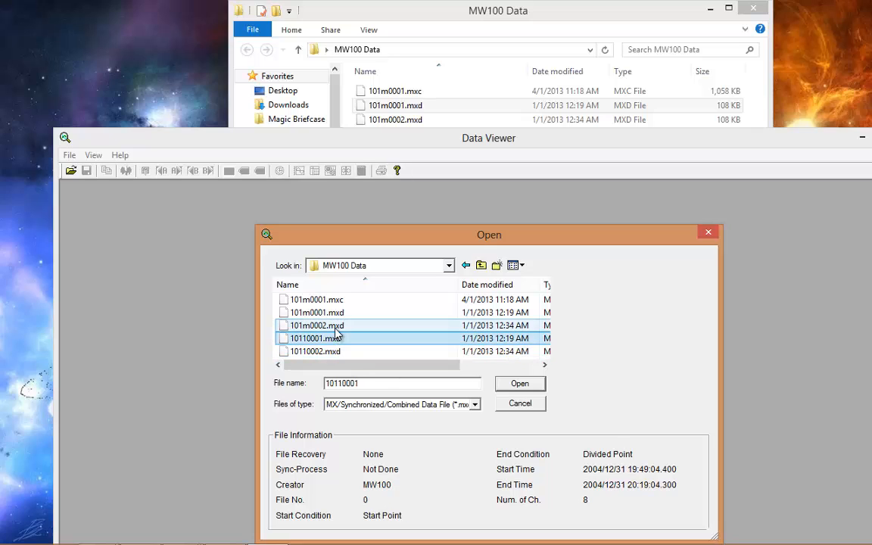
{"action": "left_click", "coordinate": [312, 326]}
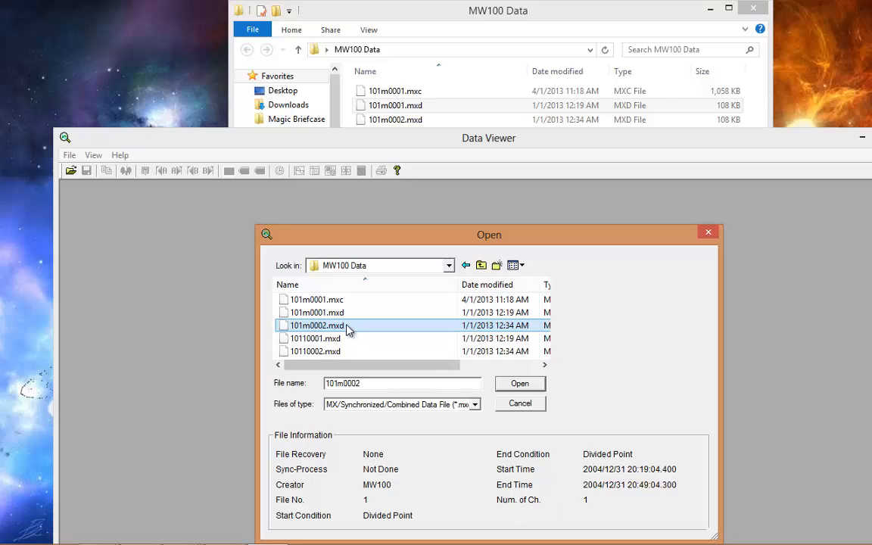
{"action": "left_click", "coordinate": [317, 312]}
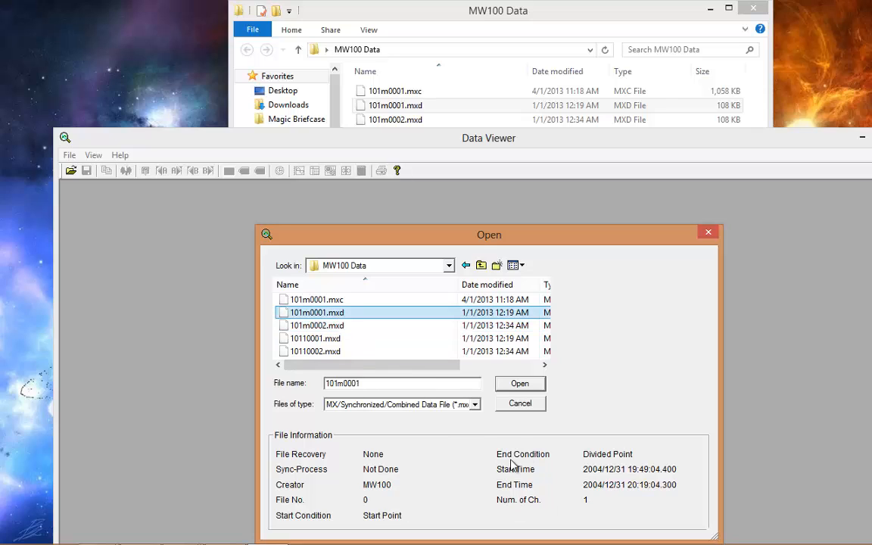
{"action": "left_click", "coordinate": [327, 340]}
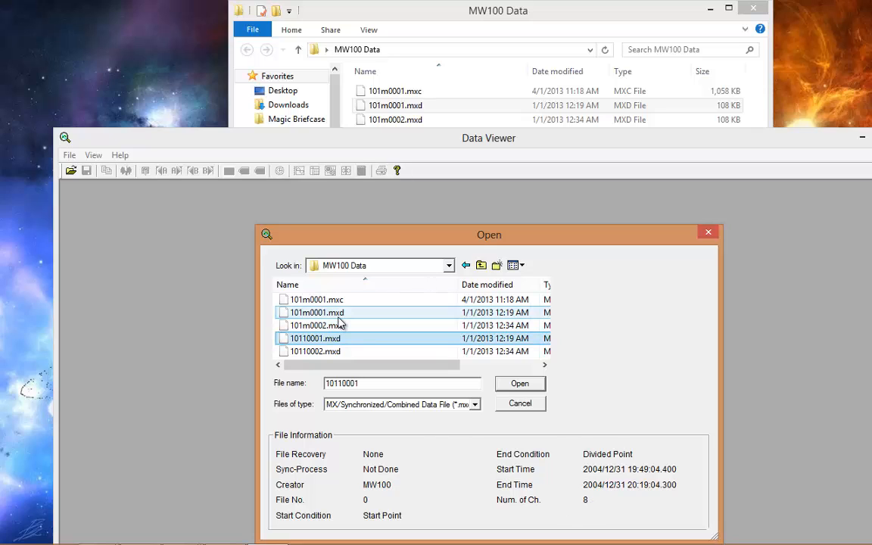
Step: Load 10110001.mxd from the MW100 Data folder, combining it with its related files
{"action": "double_click", "coordinate": [340, 340]}
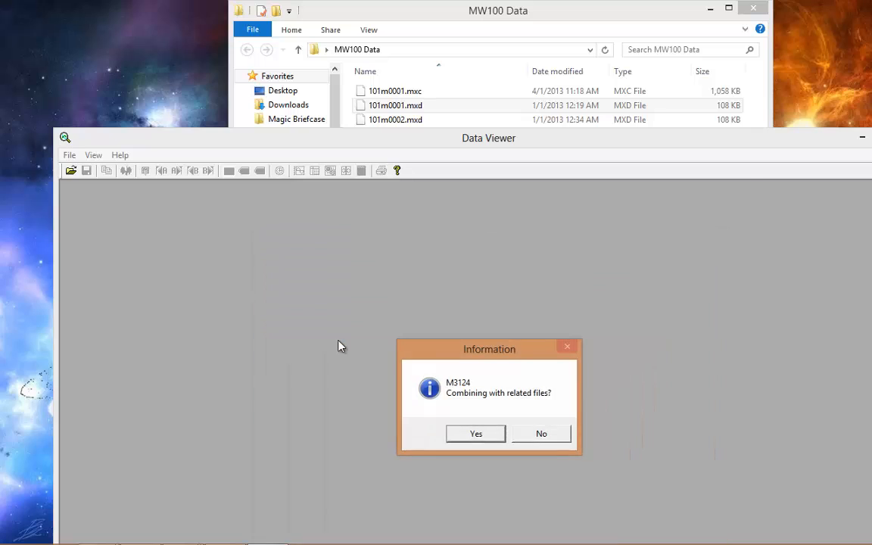
{"action": "left_click", "coordinate": [491, 439]}
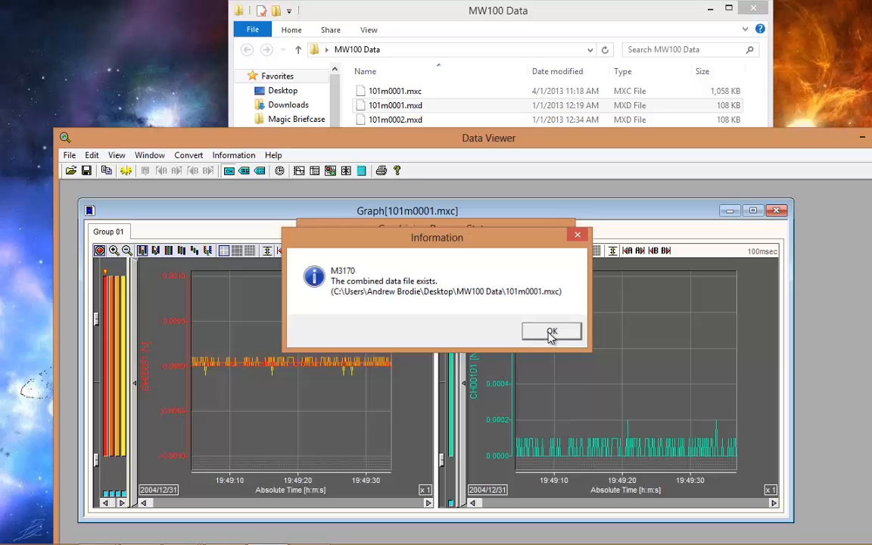
{"action": "left_click", "coordinate": [550, 333]}
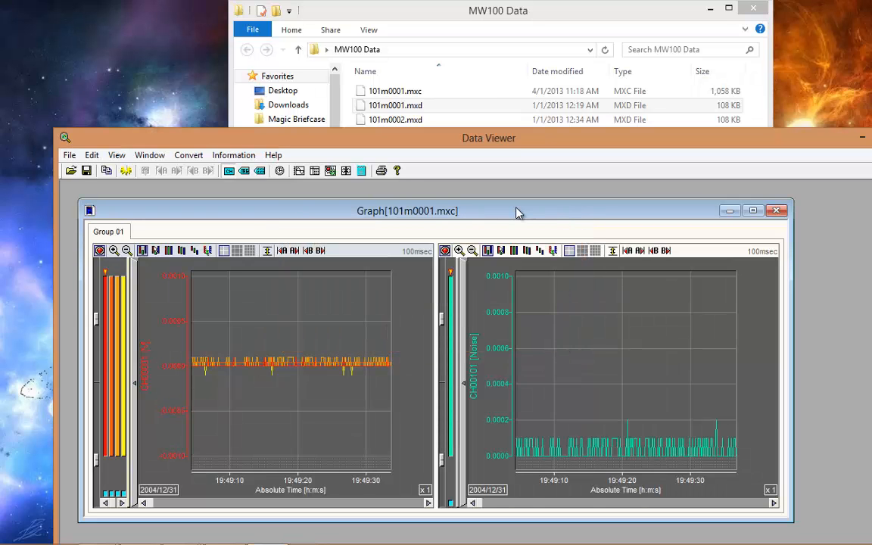
Step: Close the graph and open the manual sample file 101s0000.dam from the manual folder on ftp://192.168.1.222
{"action": "left_click", "coordinate": [780, 211]}
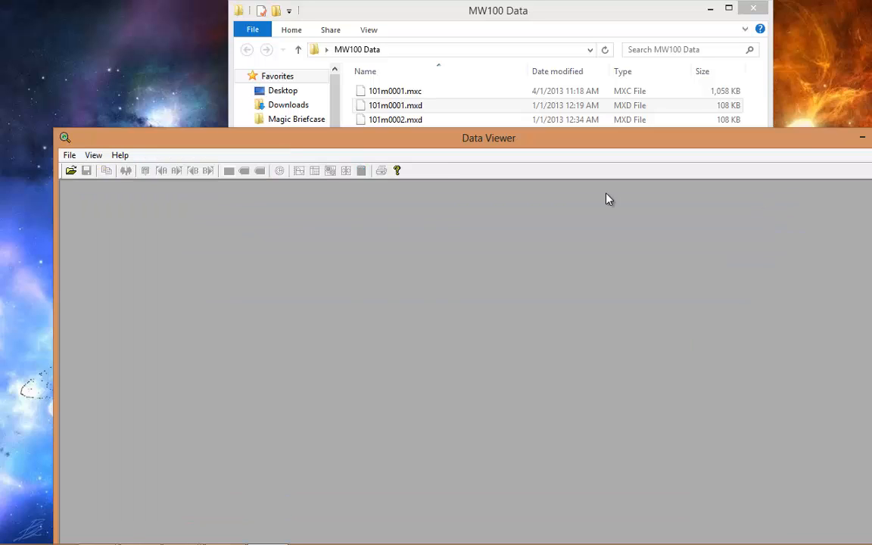
{"action": "left_click", "coordinate": [69, 156]}
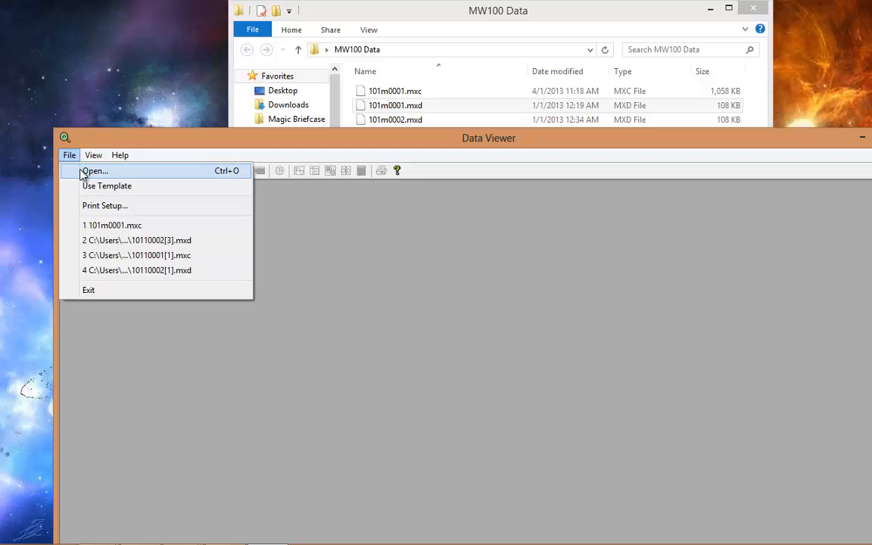
{"action": "left_click", "coordinate": [83, 171]}
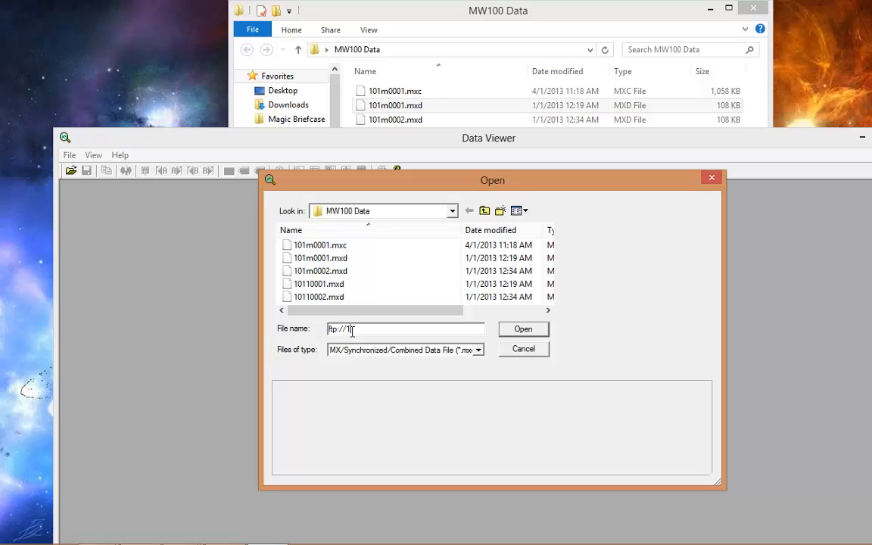
{"action": "type", "text": "ftp://192.168.1.222"}
{"action": "left_click", "coordinate": [521, 330]}
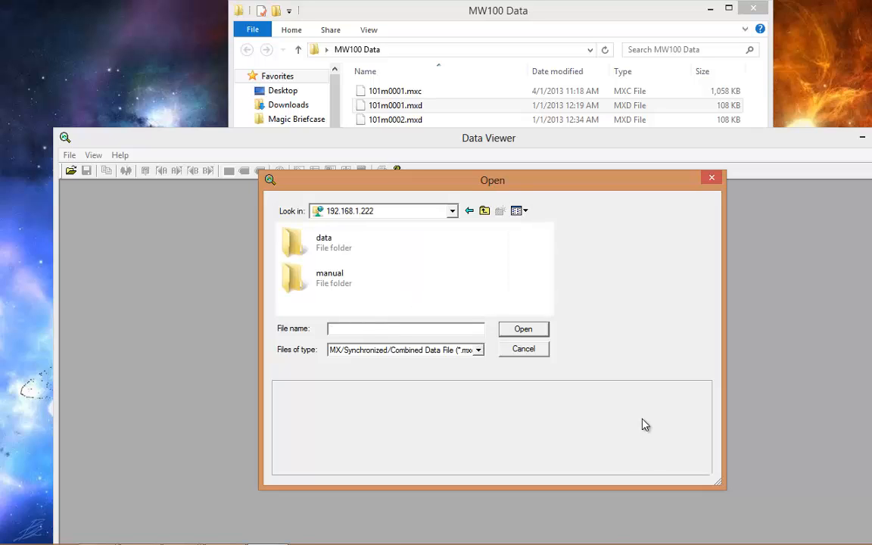
{"action": "double_click", "coordinate": [335, 286]}
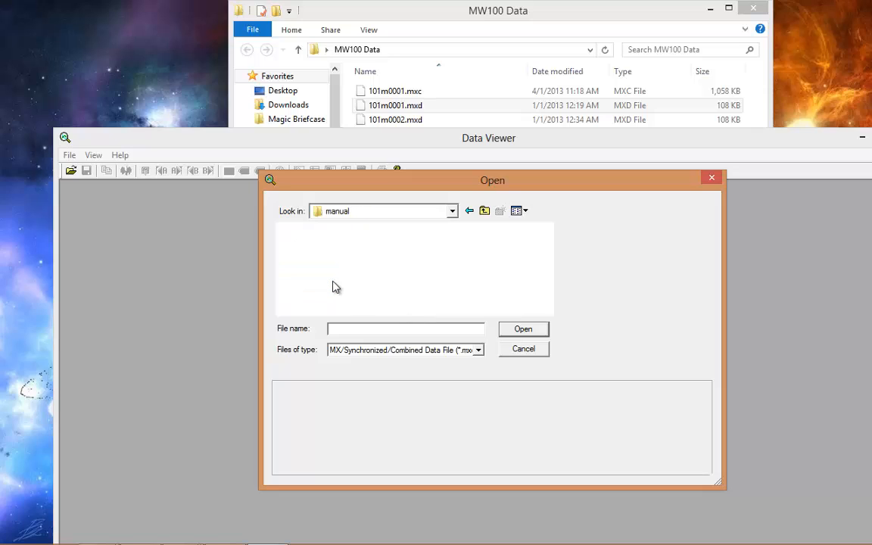
{"action": "left_click", "coordinate": [334, 253]}
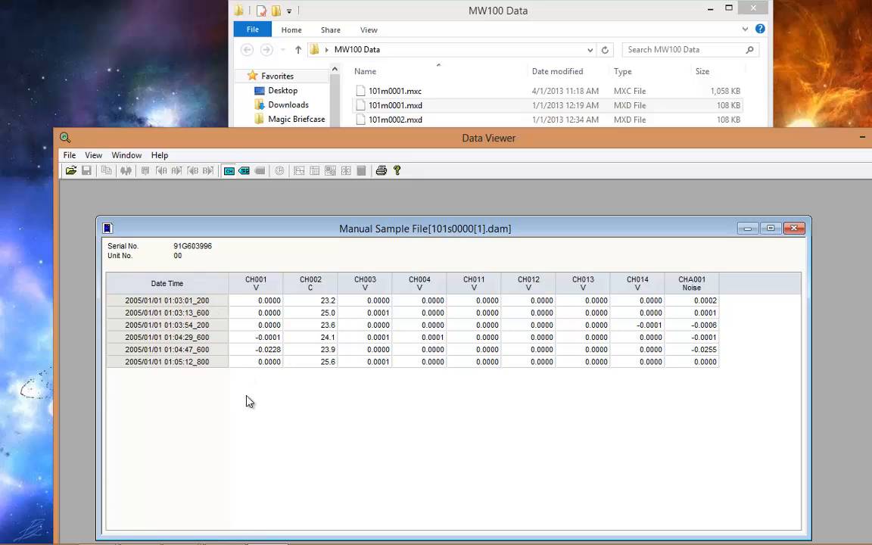
Step: Close the manual sample file and browse to ftp://192.168.1.222 for opening another file
{"action": "left_click", "coordinate": [793, 229]}
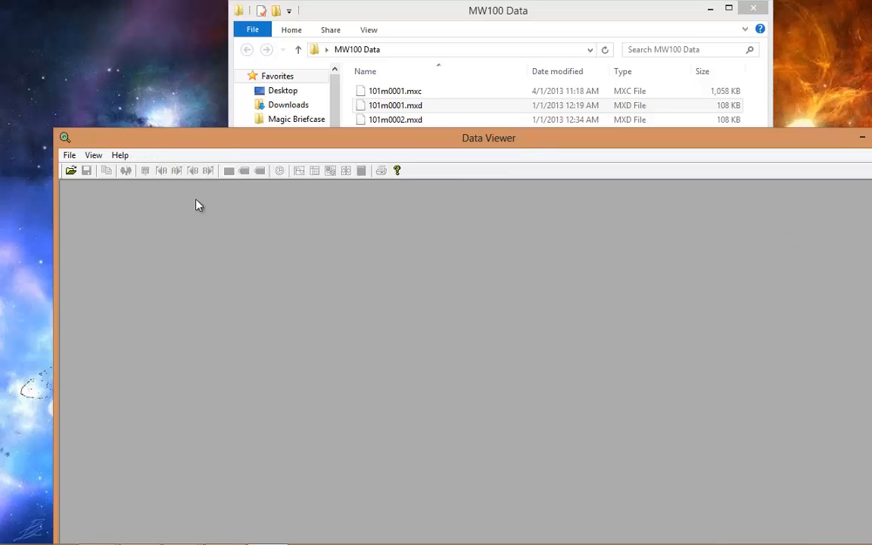
{"action": "left_click", "coordinate": [69, 155]}
{"action": "left_click", "coordinate": [88, 171]}
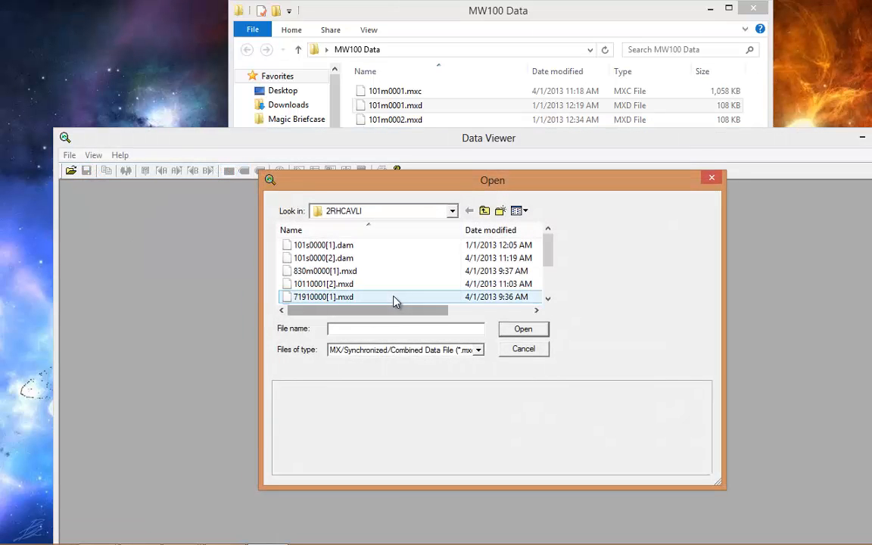
{"action": "left_click", "coordinate": [360, 329]}
{"action": "type", "text": "f"}
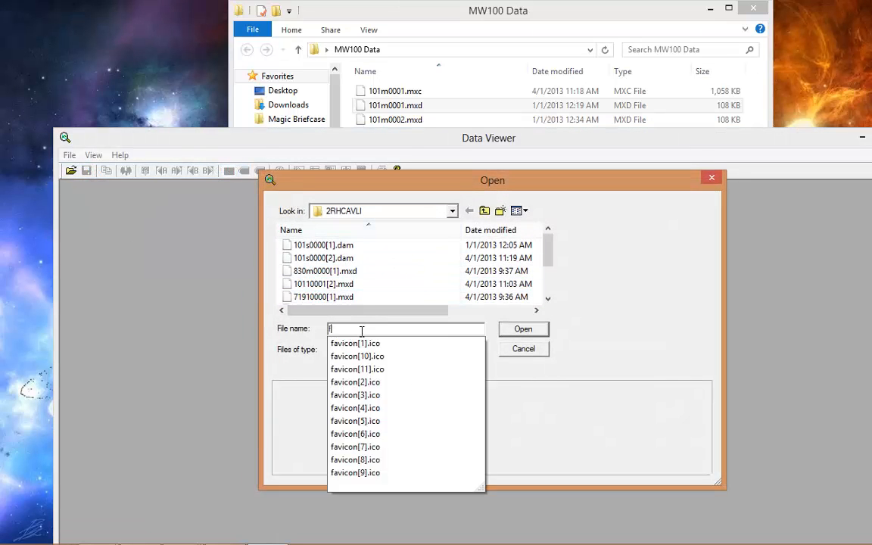
{"action": "type", "text": "tp://1"}
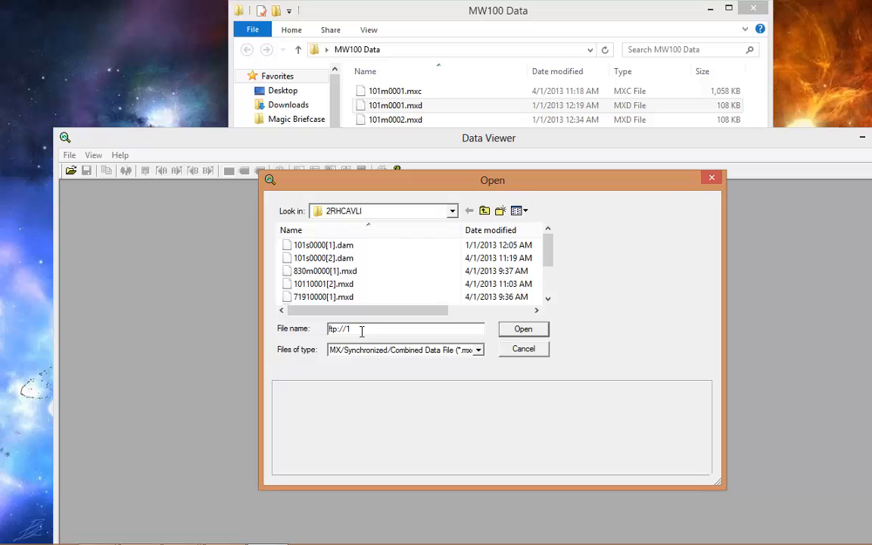
{"action": "type", "text": "92.168.1.222"}
{"action": "left_click", "coordinate": [513, 333]}
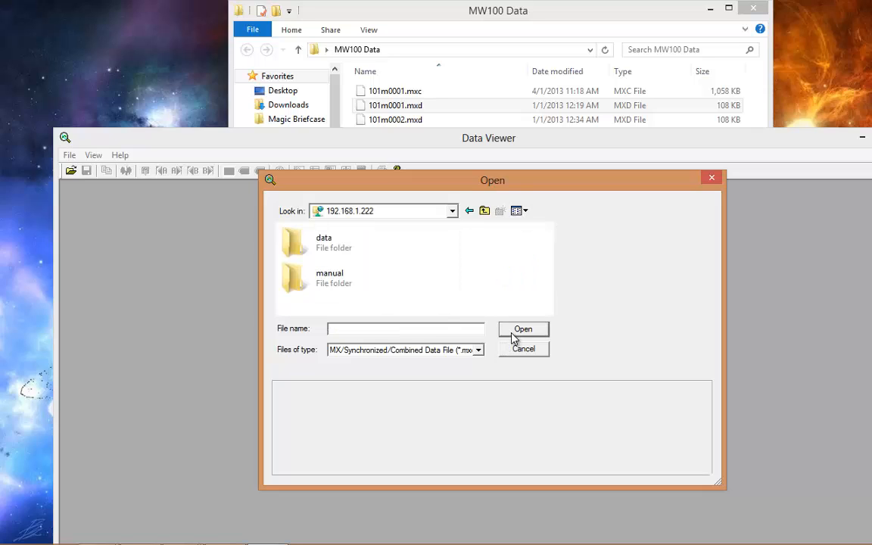
Step: Open 101m0003.mxd from the data0007 folder inside data on the FTP server and maximize its graph
{"action": "double_click", "coordinate": [327, 252]}
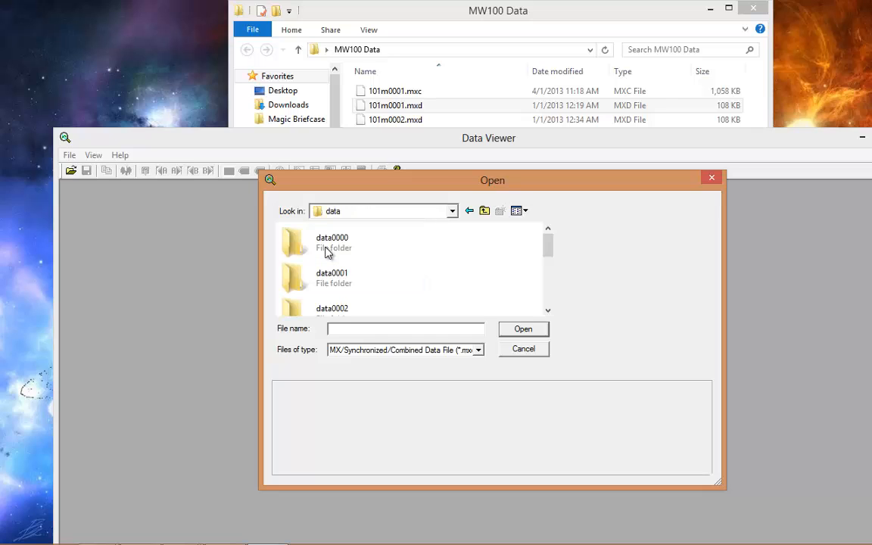
{"action": "left_click_drag", "start_coordinate": [552, 250], "coordinate": [551, 303]}
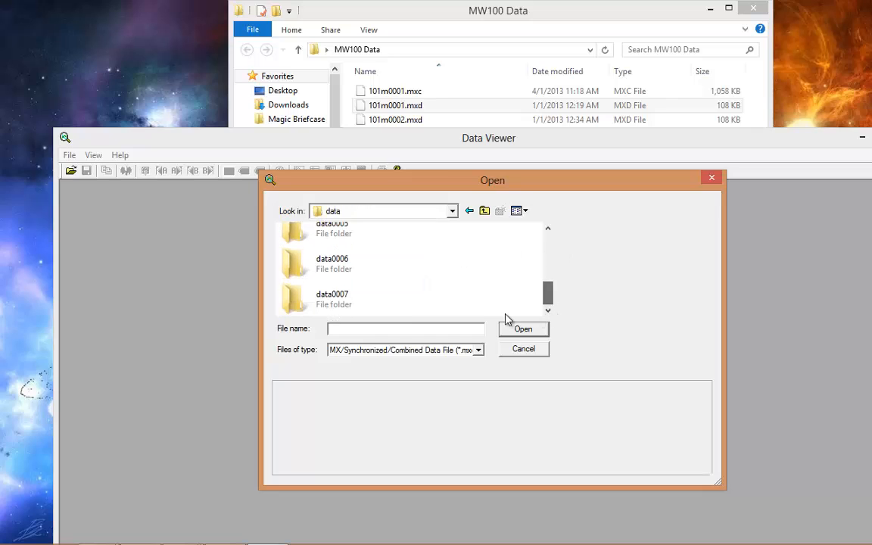
{"action": "double_click", "coordinate": [331, 305]}
{"action": "left_click_drag", "start_coordinate": [548, 255], "coordinate": [550, 309]}
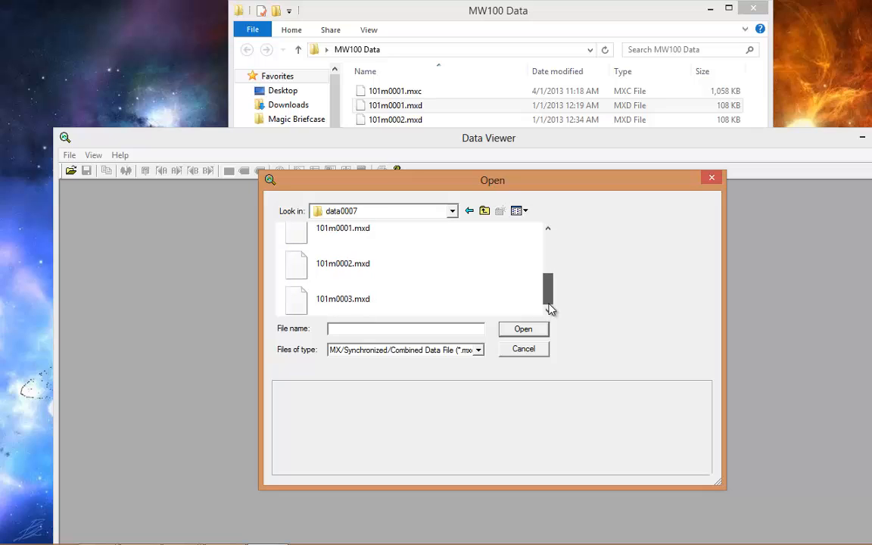
{"action": "left_click", "coordinate": [344, 303]}
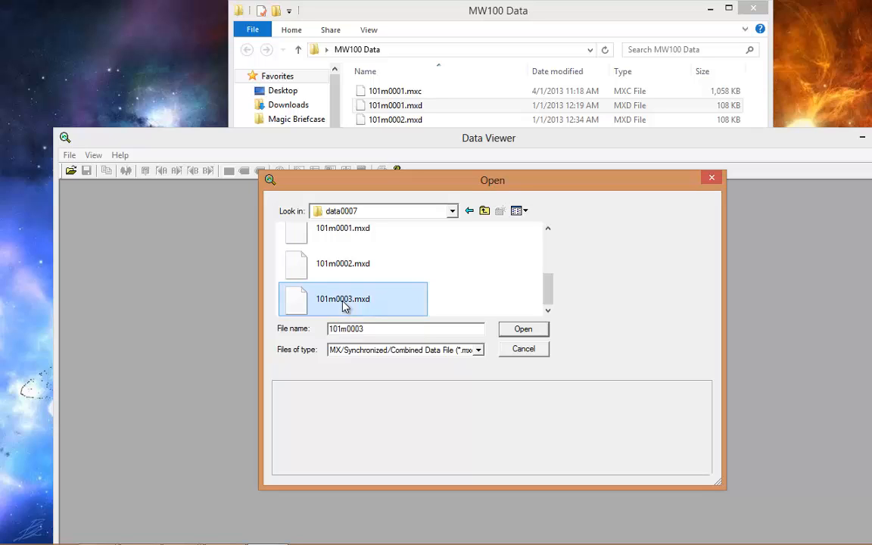
{"action": "double_click", "coordinate": [344, 303]}
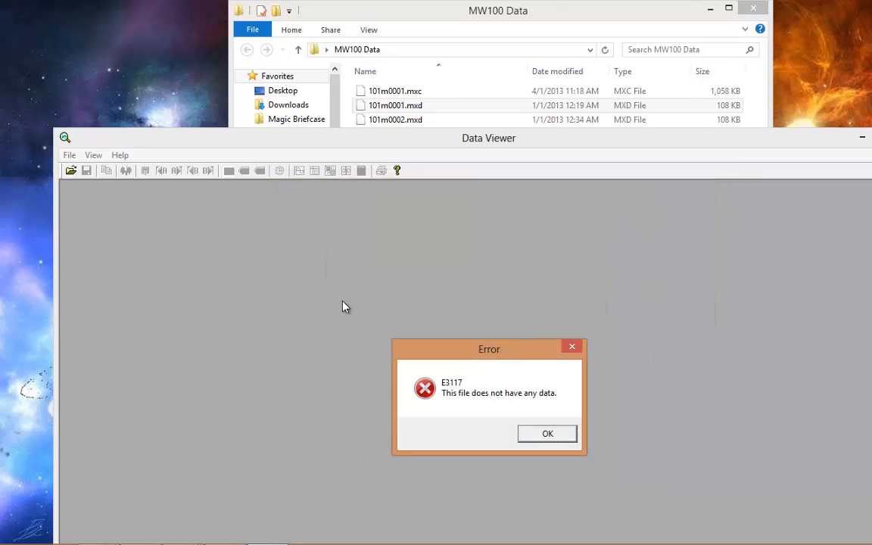
{"action": "left_click", "coordinate": [547, 433]}
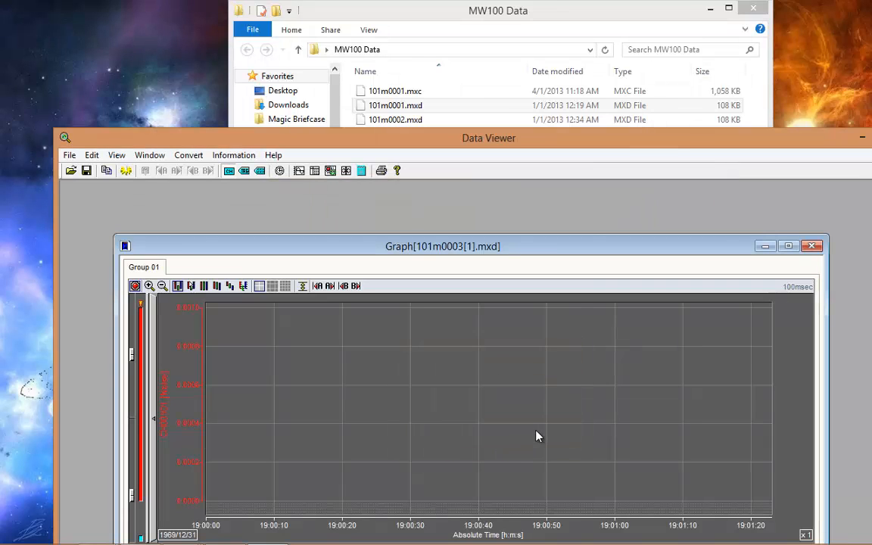
{"action": "double_click", "coordinate": [352, 248]}
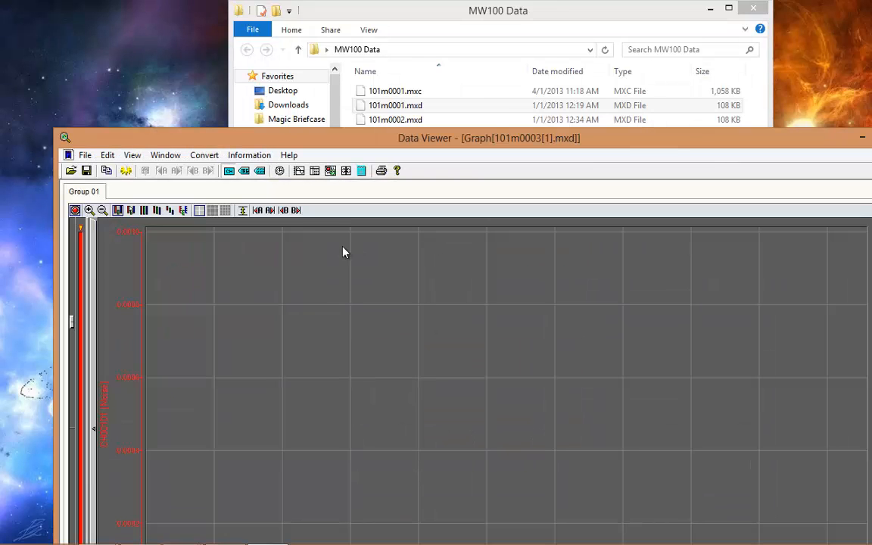
Step: Open 10110002.mxd from the data0007 folder inside data on ftp://192.168.1.222
{"action": "left_click", "coordinate": [84, 156]}
{"action": "left_click", "coordinate": [94, 171]}
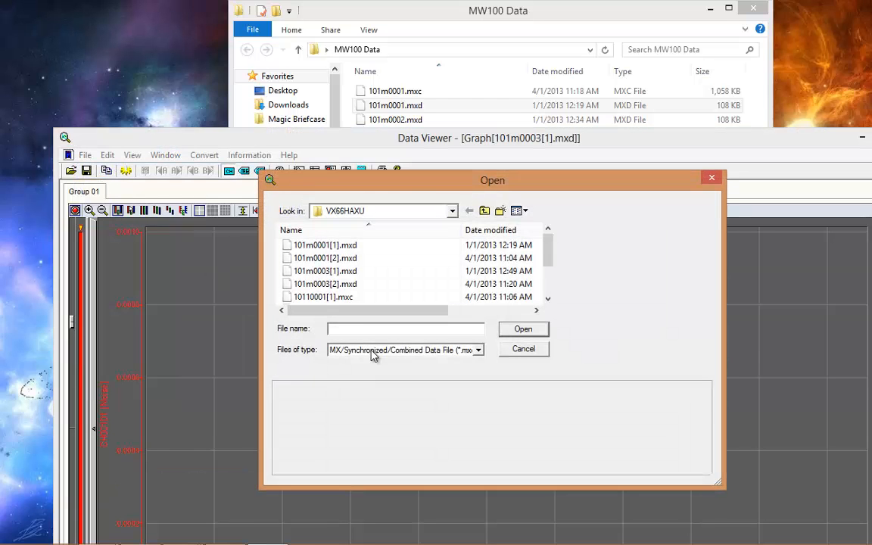
{"action": "type", "text": "ftp://192.168.1.222"}
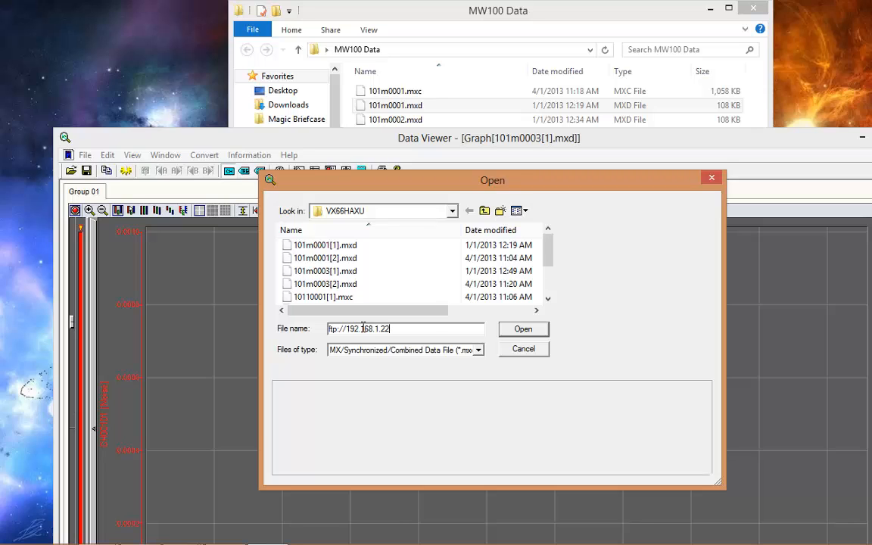
{"action": "key", "text": "Return"}
{"action": "double_click", "coordinate": [315, 242]}
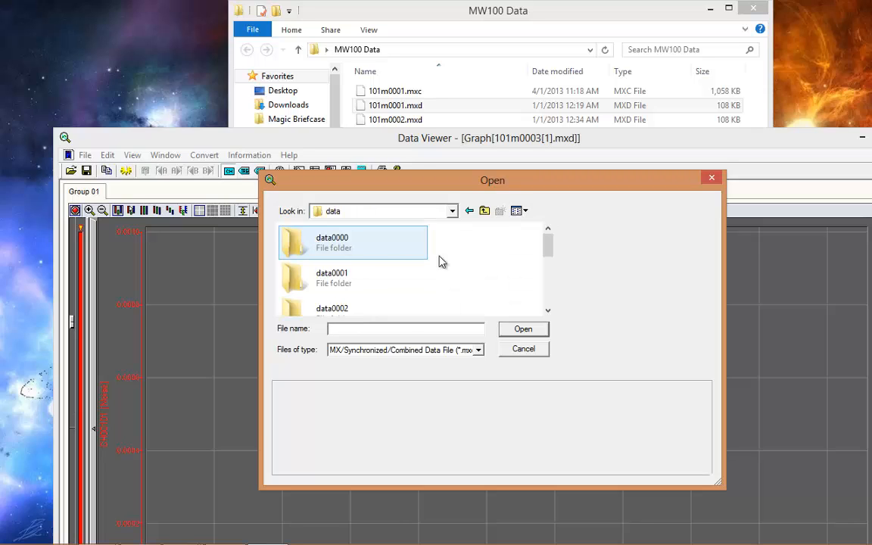
{"action": "left_click_drag", "start_coordinate": [549, 245], "coordinate": [558, 312]}
{"action": "double_click", "coordinate": [376, 314]}
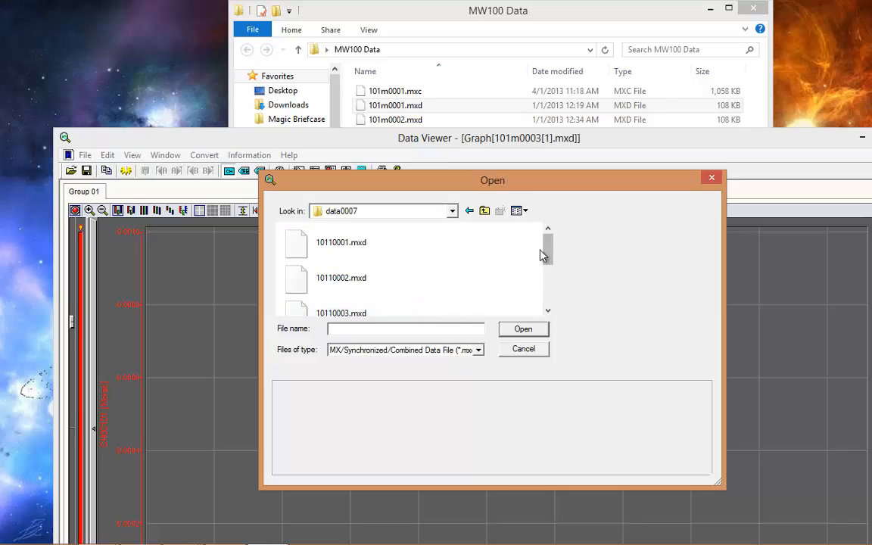
{"action": "left_click", "coordinate": [350, 280]}
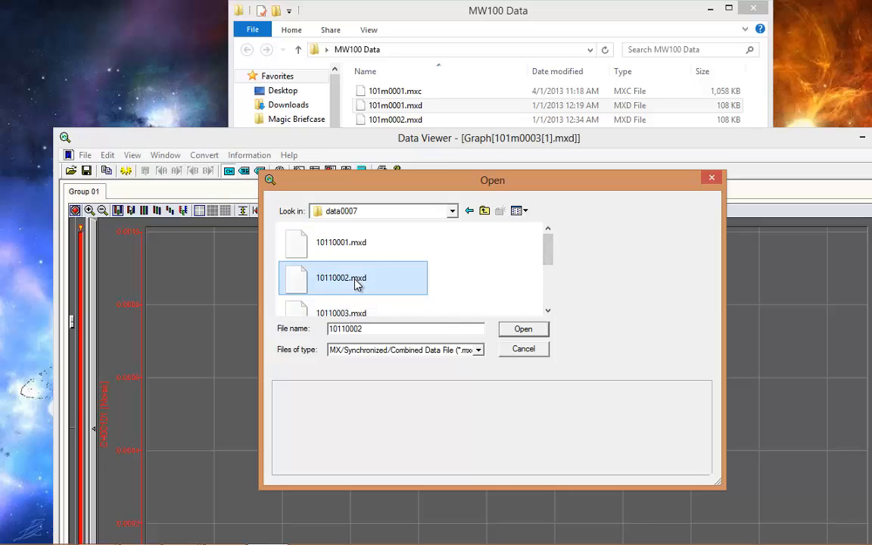
{"action": "left_click", "coordinate": [523, 331]}
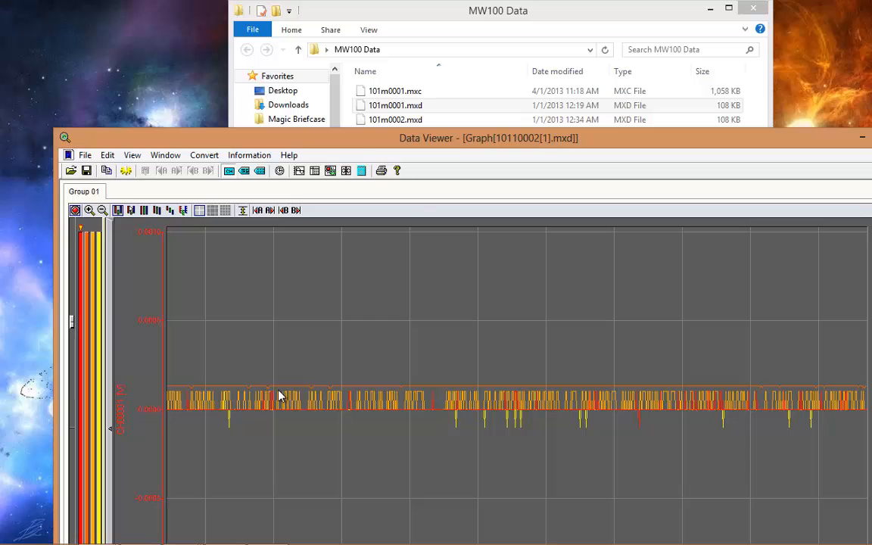
Step: Close the 10110002 and 101m0003 graphs without saving changes
{"action": "left_click_drag", "start_coordinate": [372, 146], "coordinate": [327, 61]}
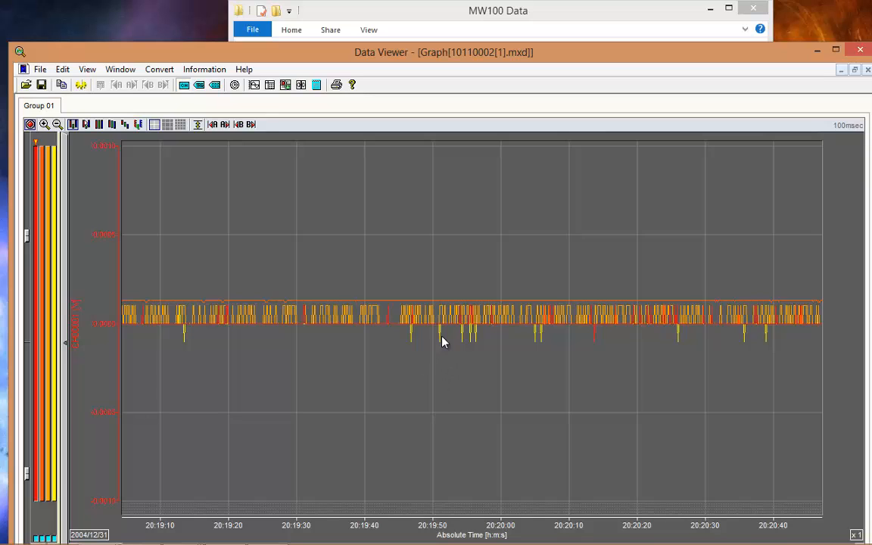
{"action": "left_click", "coordinate": [868, 70]}
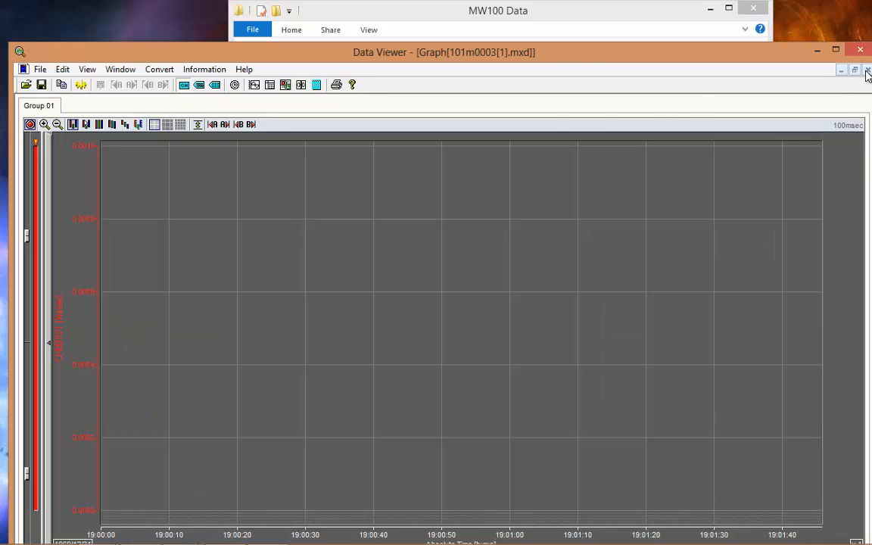
{"action": "left_click", "coordinate": [867, 70]}
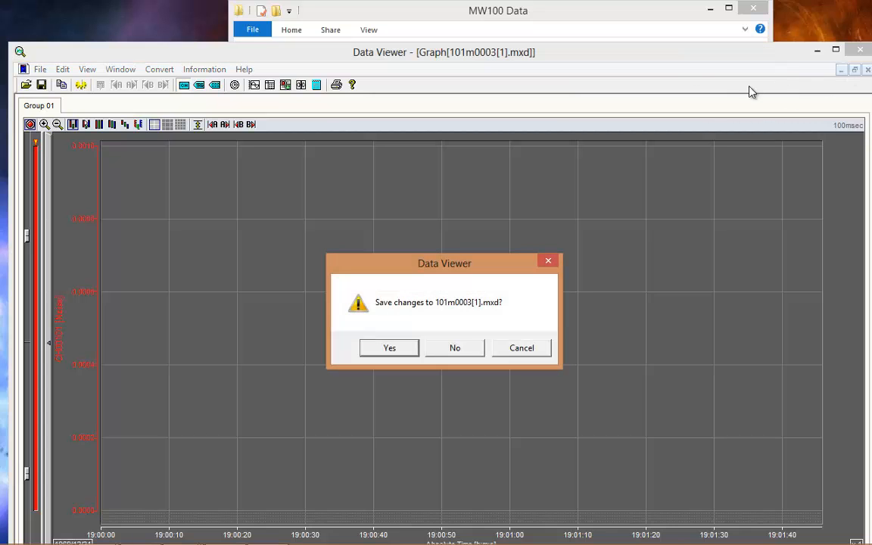
{"action": "left_click", "coordinate": [456, 348]}
Step: Load 10110001.mxd from the MW100 Data folder into Data Viewer, combining it with its related files
{"action": "left_click_drag", "start_coordinate": [438, 43], "coordinate": [514, 182]}
{"action": "left_click", "coordinate": [435, 108]}
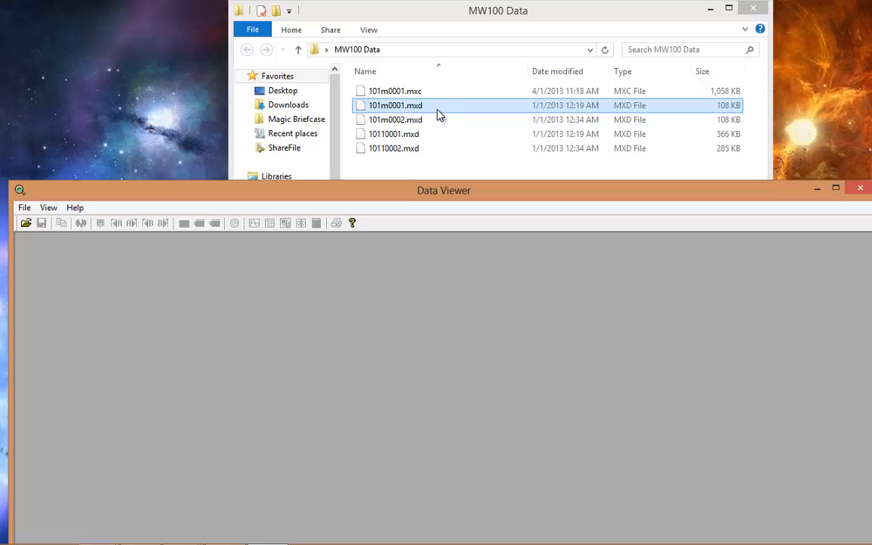
{"action": "left_click_drag", "start_coordinate": [408, 135], "coordinate": [408, 325]}
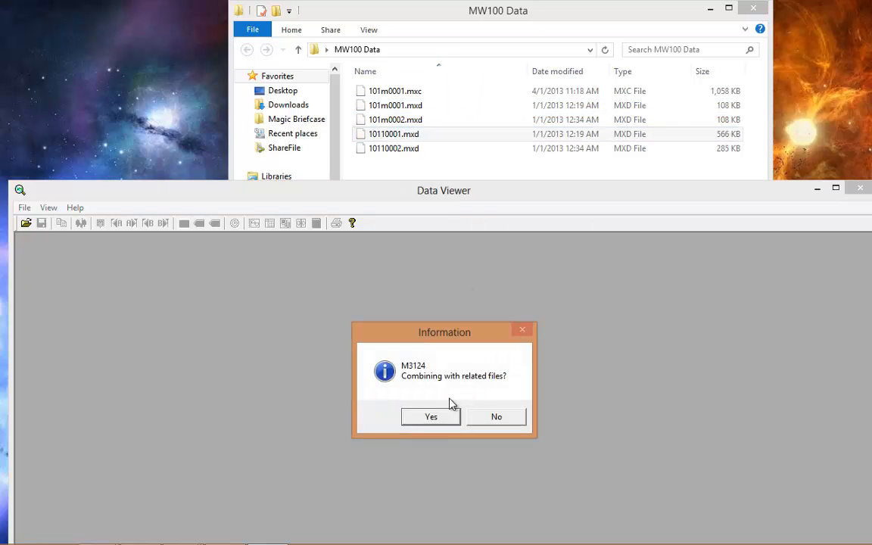
{"action": "left_click", "coordinate": [436, 415]}
{"action": "left_click", "coordinate": [552, 333]}
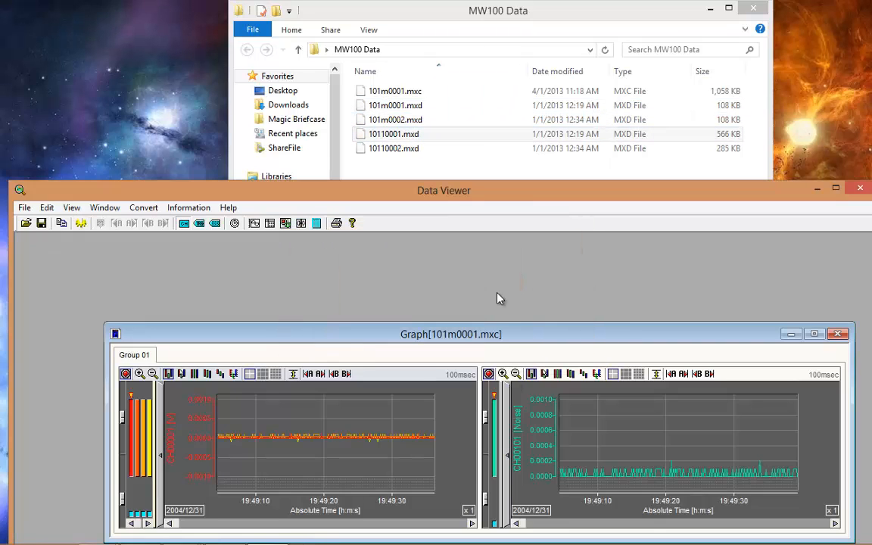
Step: Maximize the viewer and the combined graph, and look along the time axis of the CH00001 voltage waveform
{"action": "double_click", "coordinate": [498, 191]}
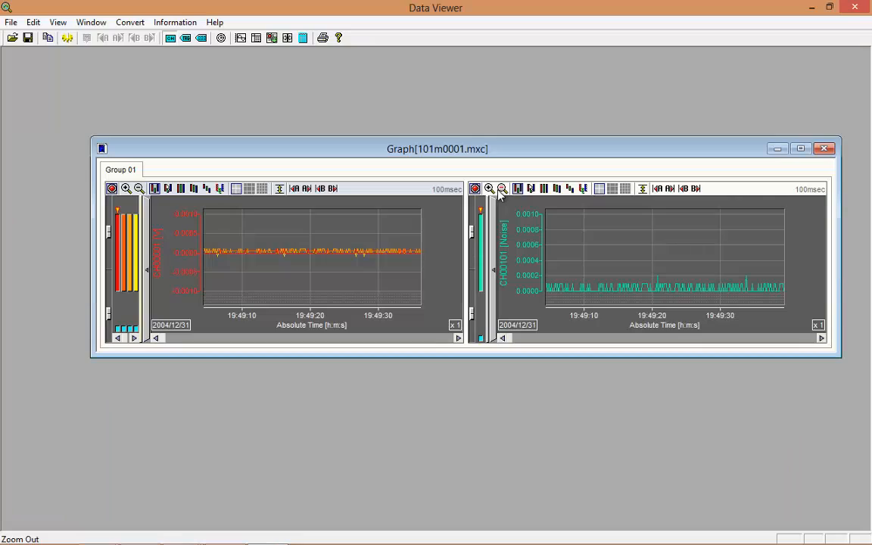
{"action": "left_click", "coordinate": [801, 148]}
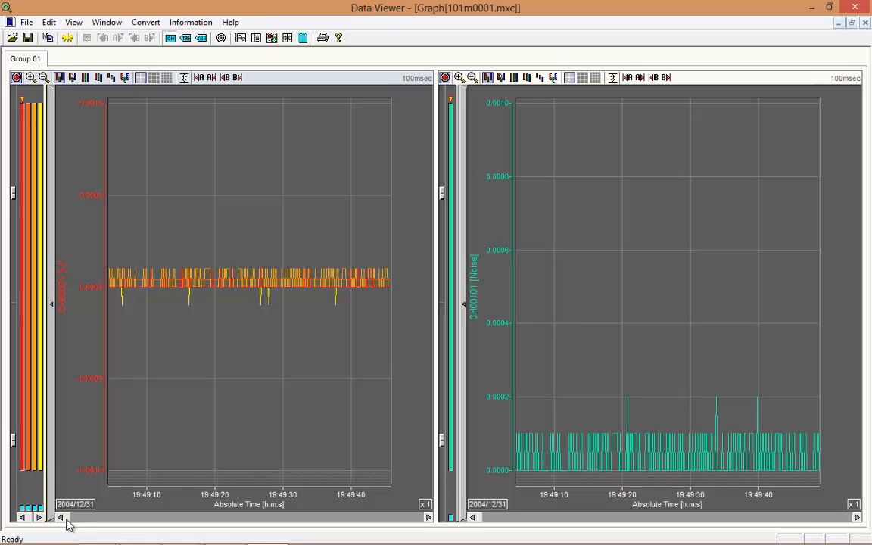
{"action": "left_click_drag", "start_coordinate": [66, 522], "coordinate": [108, 529]}
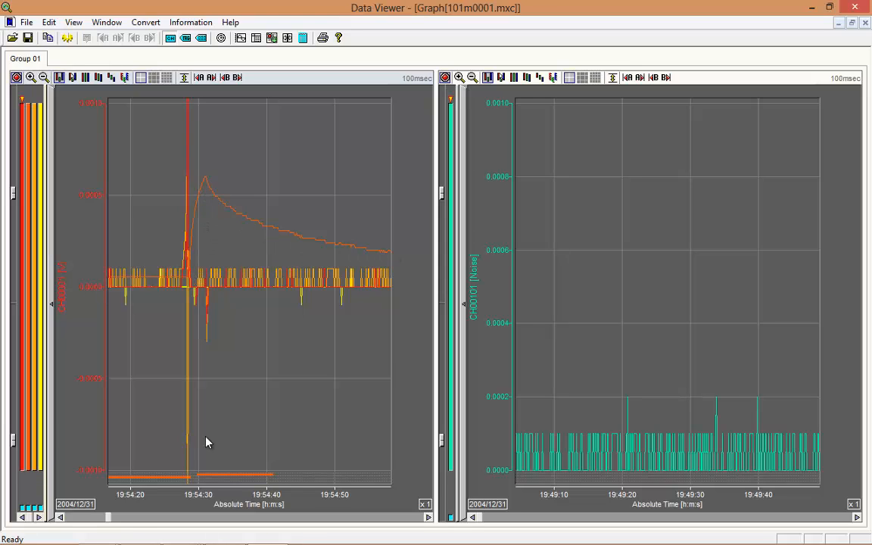
{"action": "left_click_drag", "start_coordinate": [111, 518], "coordinate": [65, 518]}
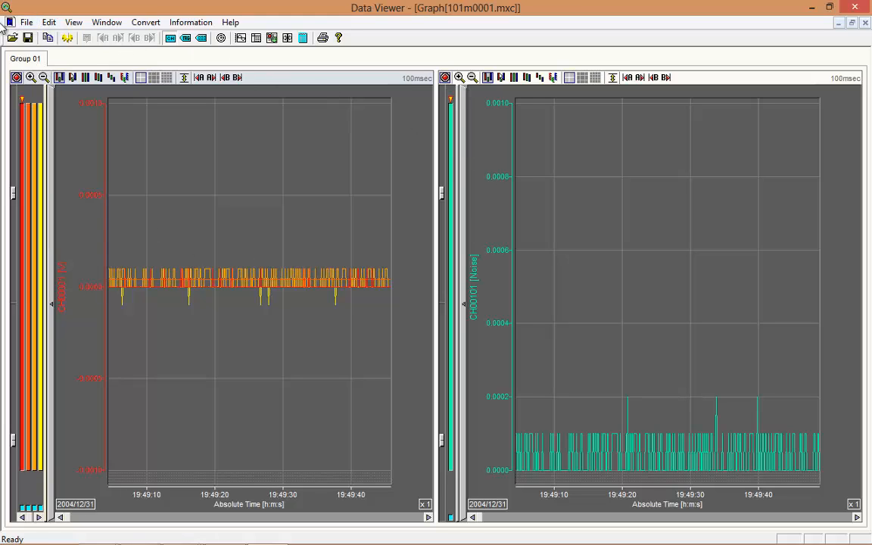
Step: Review the available printers in the Print dialog for the combined graph and cancel without printing
{"action": "left_click", "coordinate": [25, 27]}
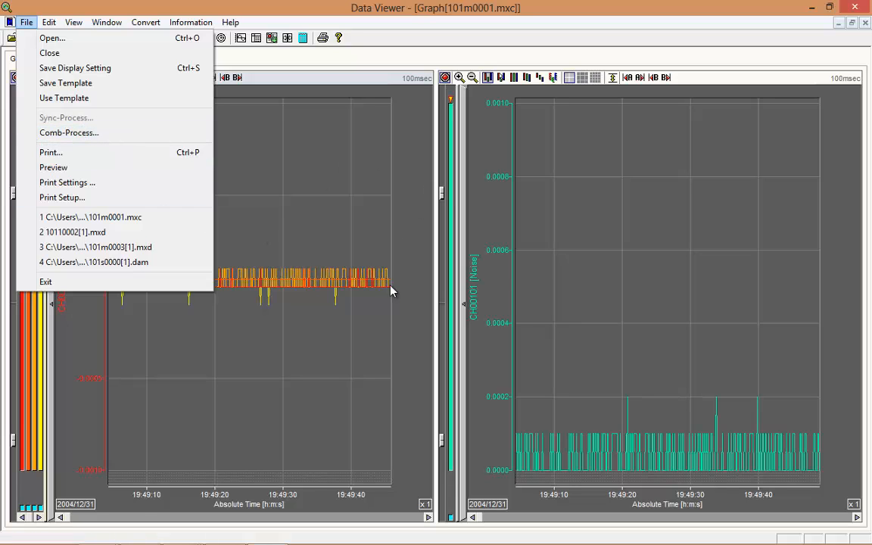
{"action": "left_click", "coordinate": [146, 155]}
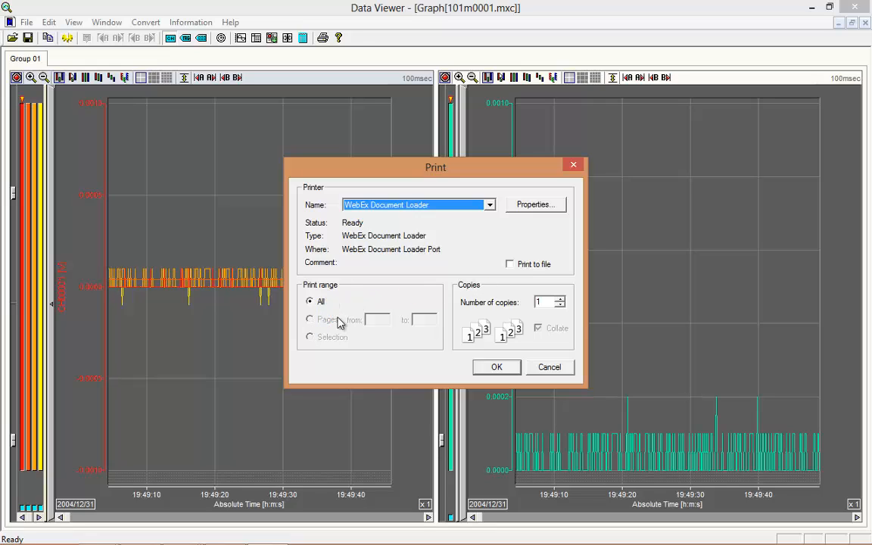
{"action": "left_click", "coordinate": [490, 206]}
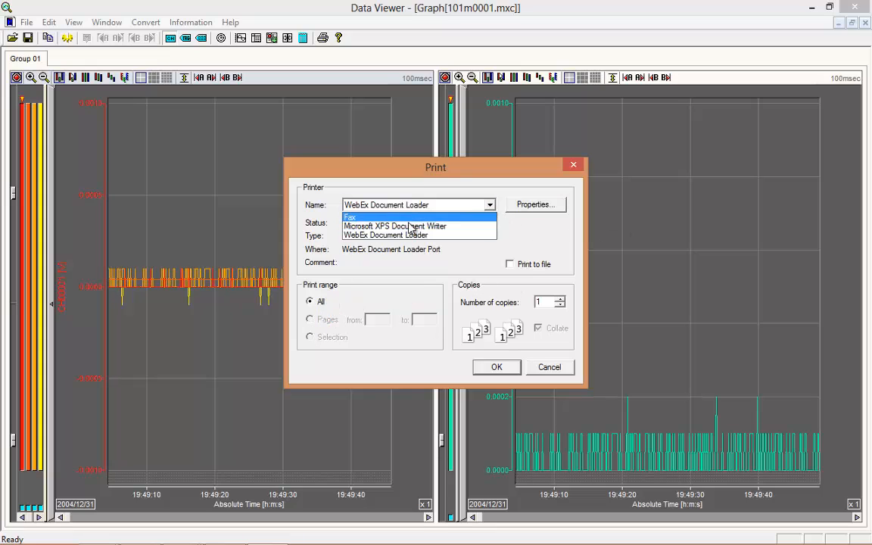
{"action": "left_click", "coordinate": [558, 369]}
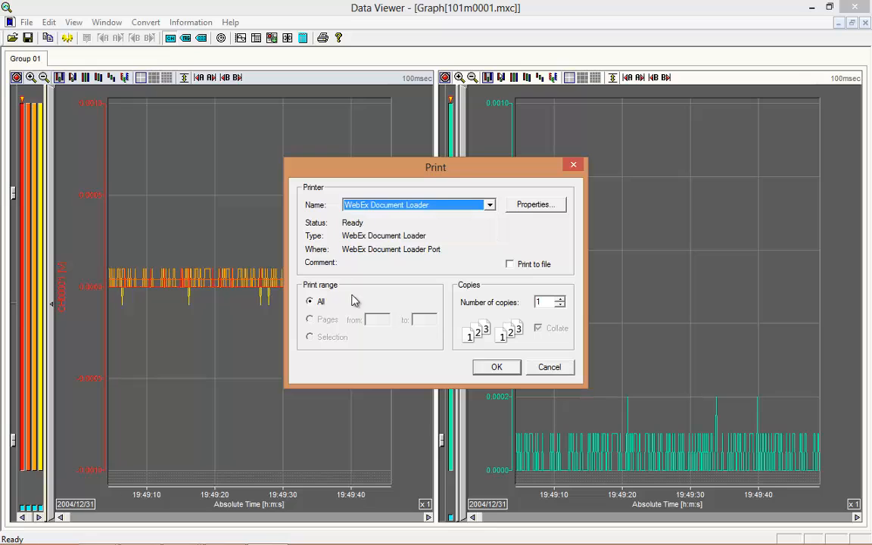
{"action": "left_click", "coordinate": [557, 366]}
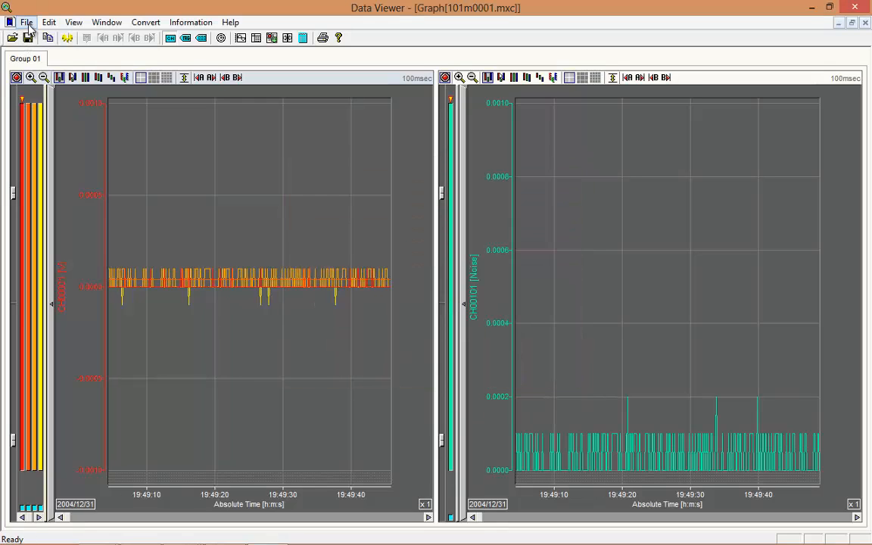
Step: Preview the printed page of the combined graph and close the preview
{"action": "left_click", "coordinate": [27, 22]}
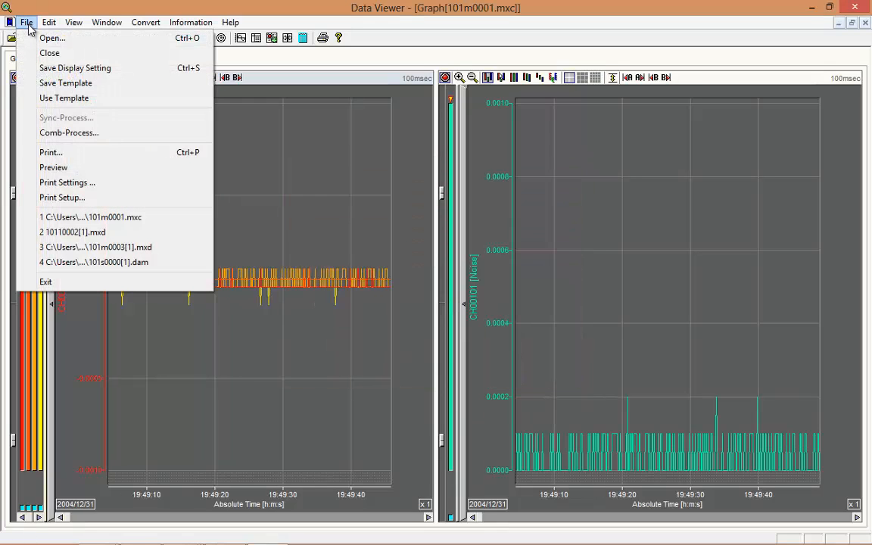
{"action": "left_click", "coordinate": [59, 168]}
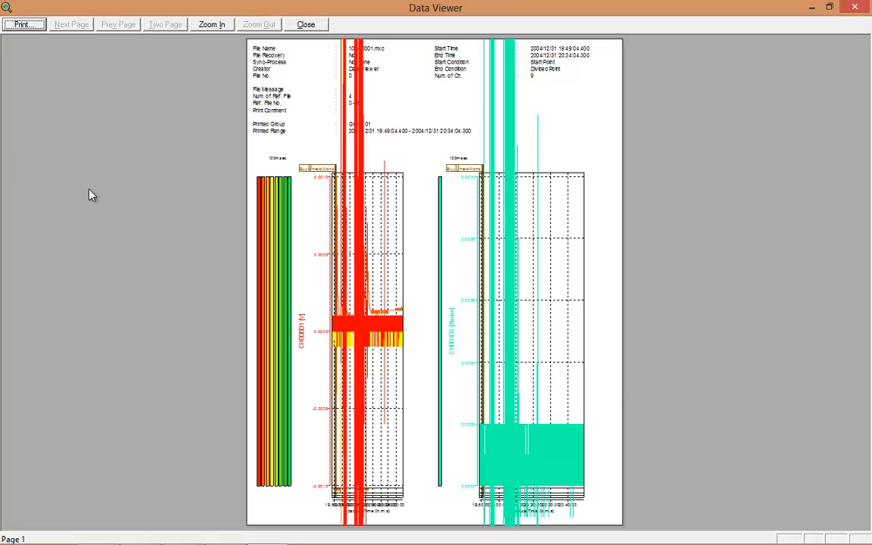
{"action": "left_click", "coordinate": [305, 25]}
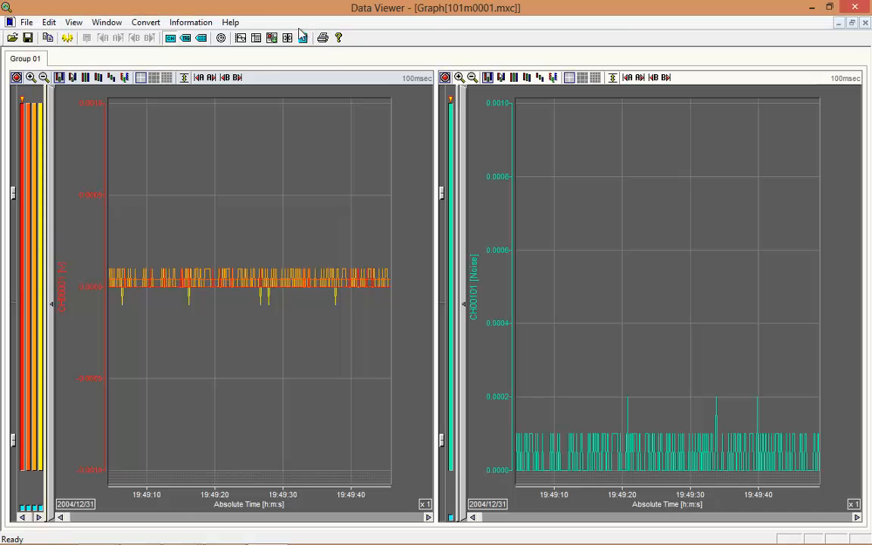
Step: Review the printer, paper and orientation options in Print Setup and cancel without changes
{"action": "left_click", "coordinate": [26, 22]}
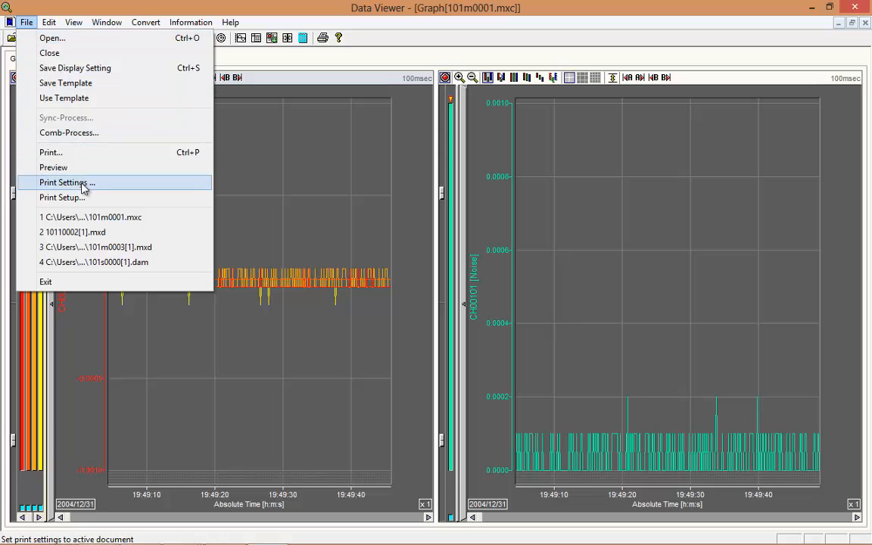
{"action": "left_click", "coordinate": [61, 197]}
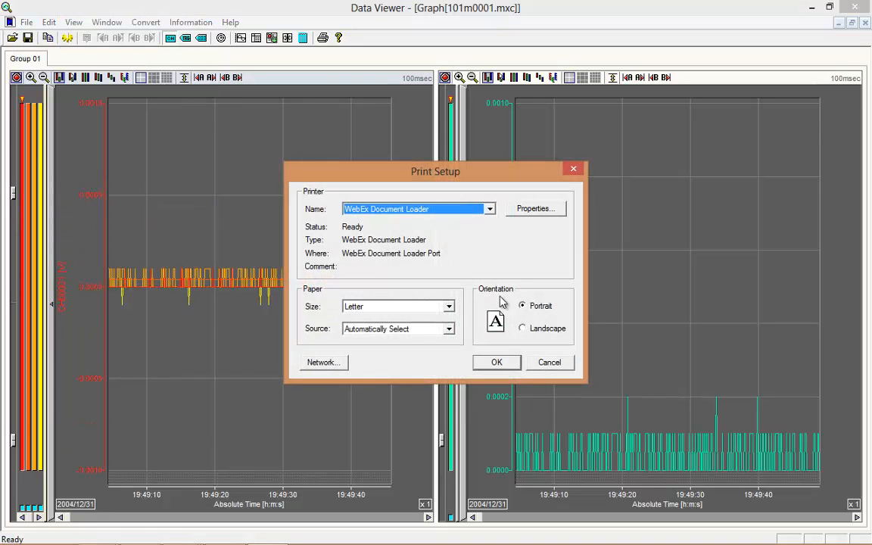
{"action": "left_click", "coordinate": [565, 364]}
{"action": "left_click", "coordinate": [26, 22]}
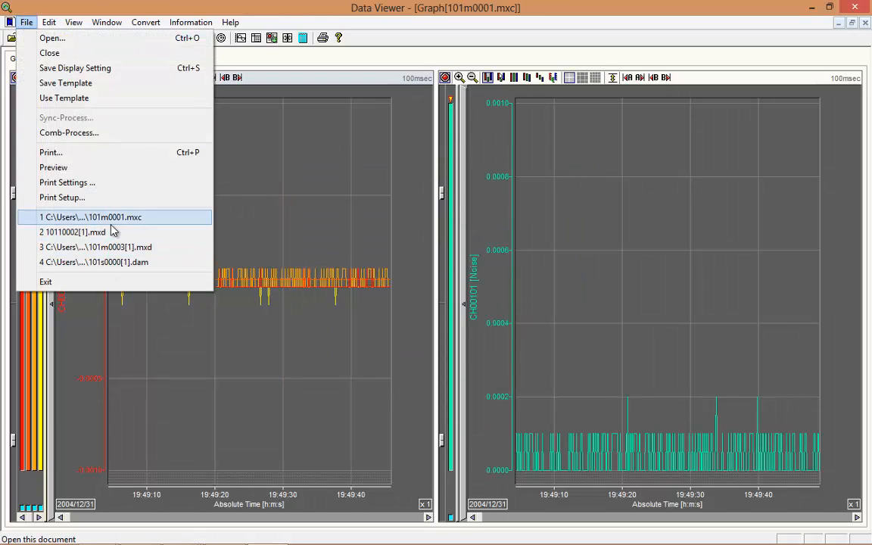
{"action": "left_click", "coordinate": [52, 17]}
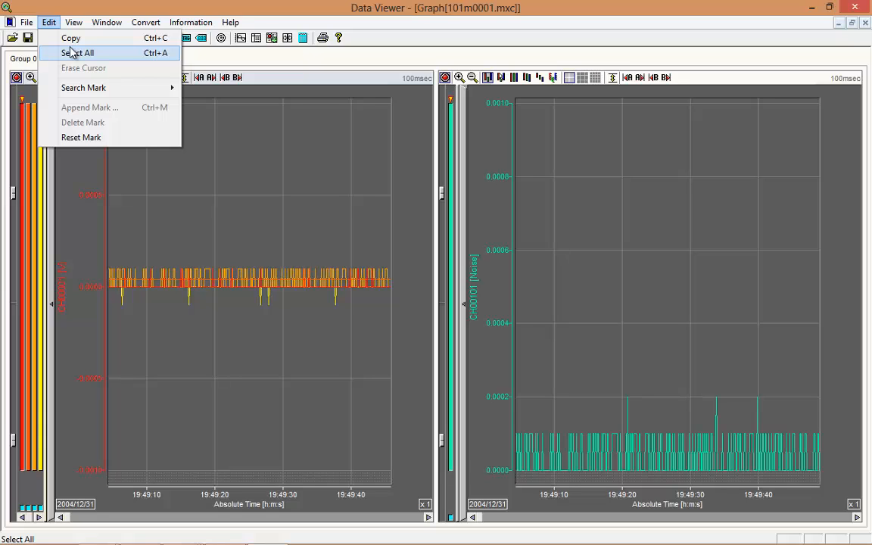
{"action": "mouse_move", "coordinate": [88, 92]}
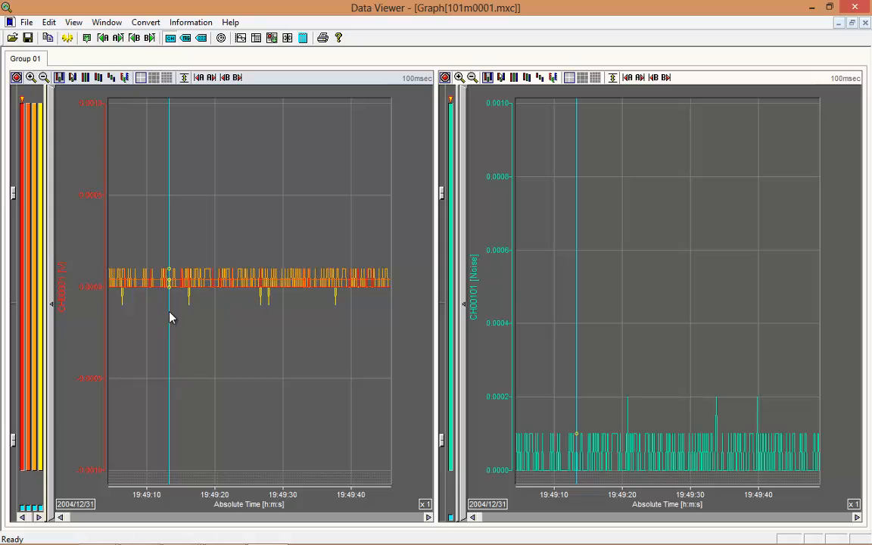
Step: Place the cursor at about 19:49:12 on the voltage waveform and add a centered mark named Mark for all groups with its time displayed
{"action": "left_click_drag", "start_coordinate": [169, 317], "coordinate": [379, 333]}
{"action": "left_click_drag", "start_coordinate": [193, 333], "coordinate": [317, 345]}
{"action": "left_click_drag", "start_coordinate": [209, 338], "coordinate": [161, 391]}
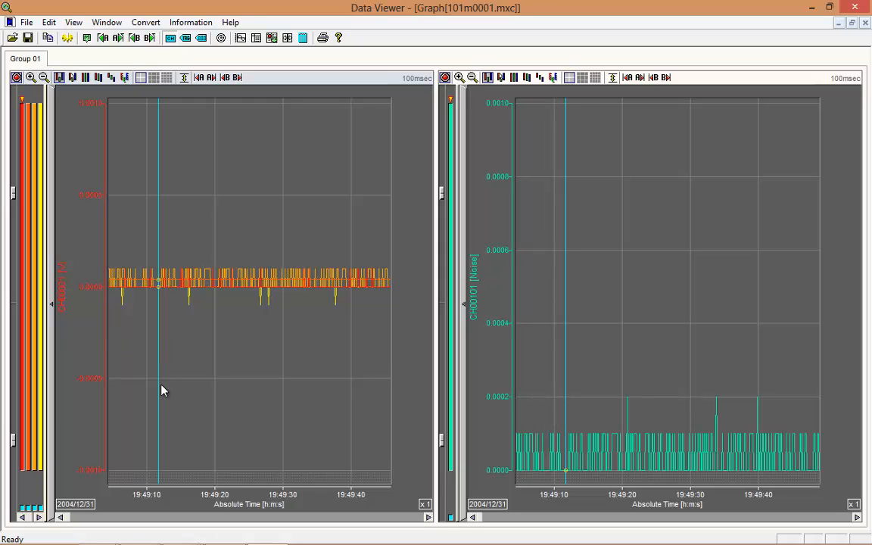
{"action": "left_click", "coordinate": [86, 38]}
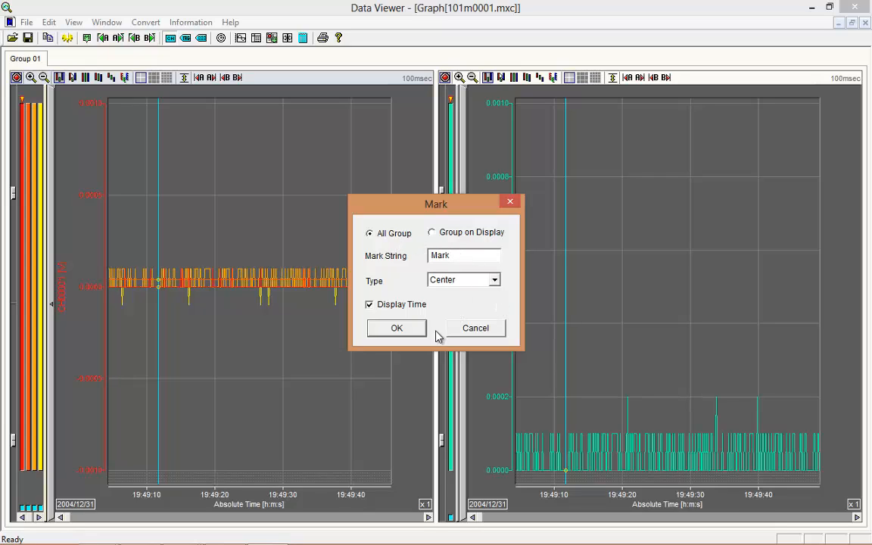
{"action": "left_click", "coordinate": [397, 328]}
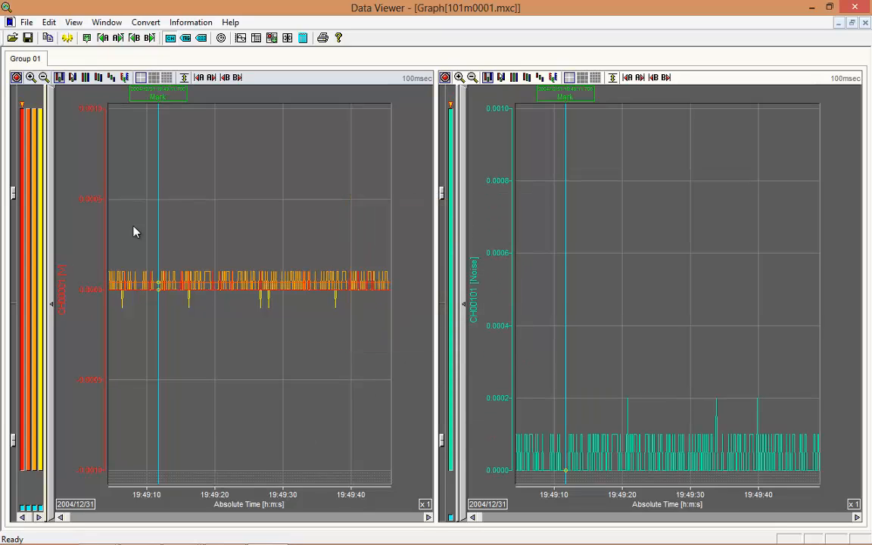
Step: Place the cursor at about 19:49:37 on the voltage waveform and add a second centered mark named Mark2 with its time displayed
{"action": "left_click", "coordinate": [330, 286]}
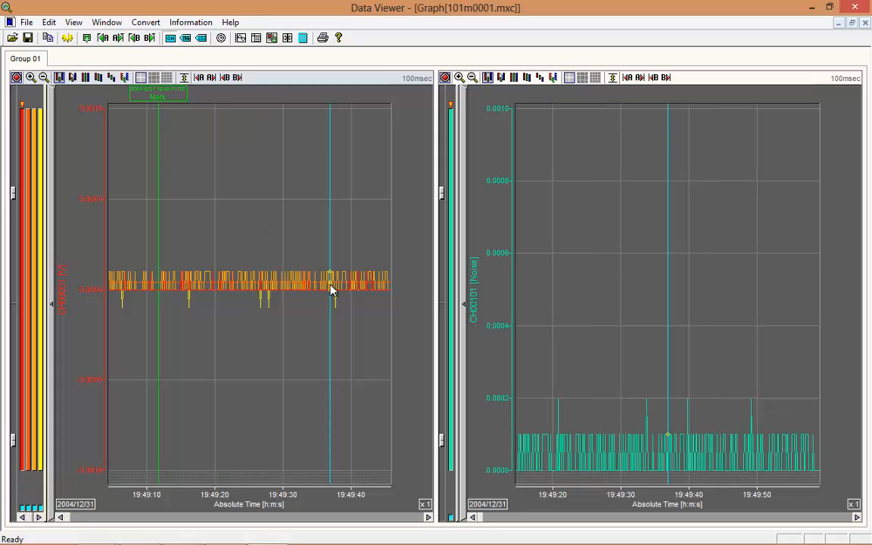
{"action": "left_click", "coordinate": [75, 39]}
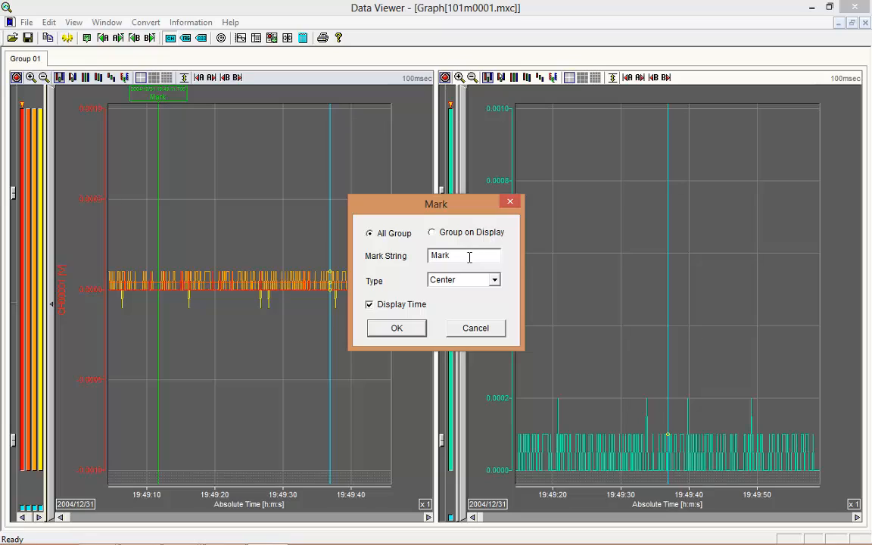
{"action": "left_click_drag", "start_coordinate": [462, 256], "coordinate": [415, 264]}
{"action": "type", "text": "Ma"}
{"action": "left_click", "coordinate": [399, 330]}
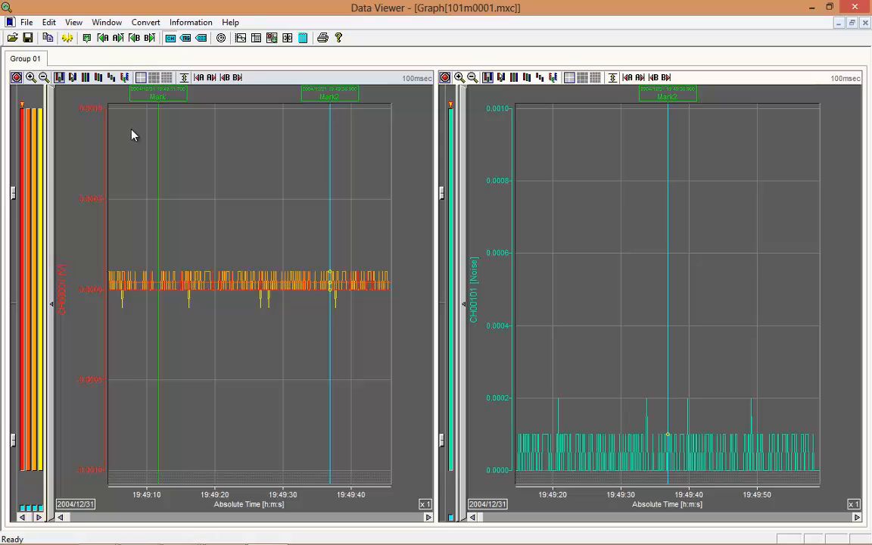
Step: Place the cursor at about 19:49:05 on the voltage waveform and search right with cursor A to the nearest mark
{"action": "left_click", "coordinate": [111, 166]}
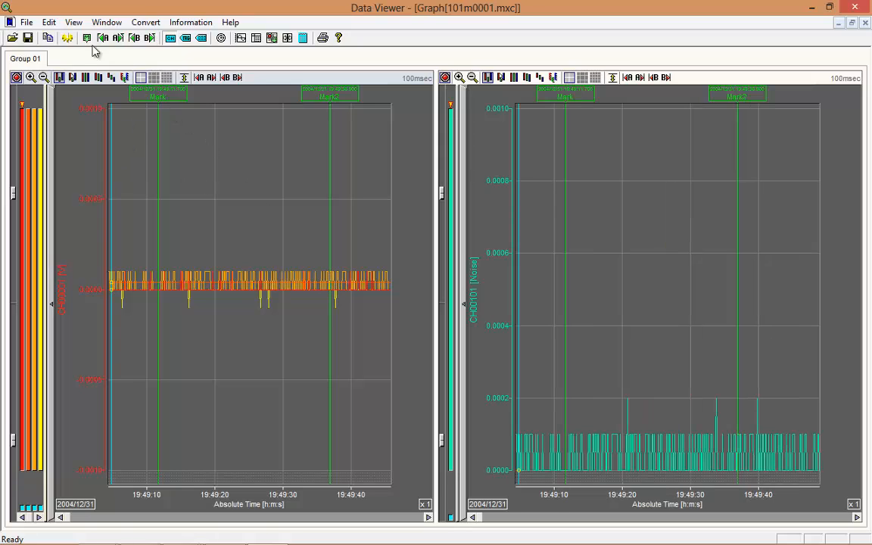
{"action": "left_click", "coordinate": [50, 23]}
{"action": "mouse_move", "coordinate": [82, 87]}
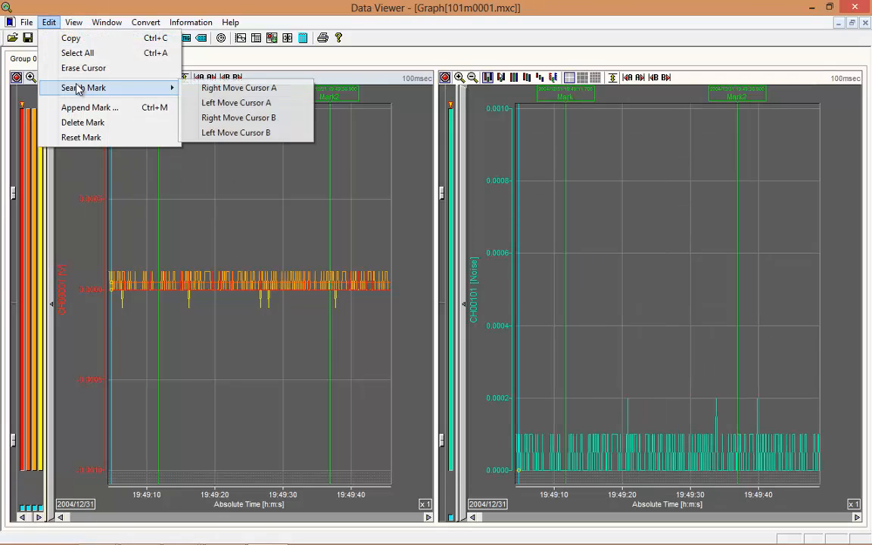
{"action": "left_click", "coordinate": [224, 89]}
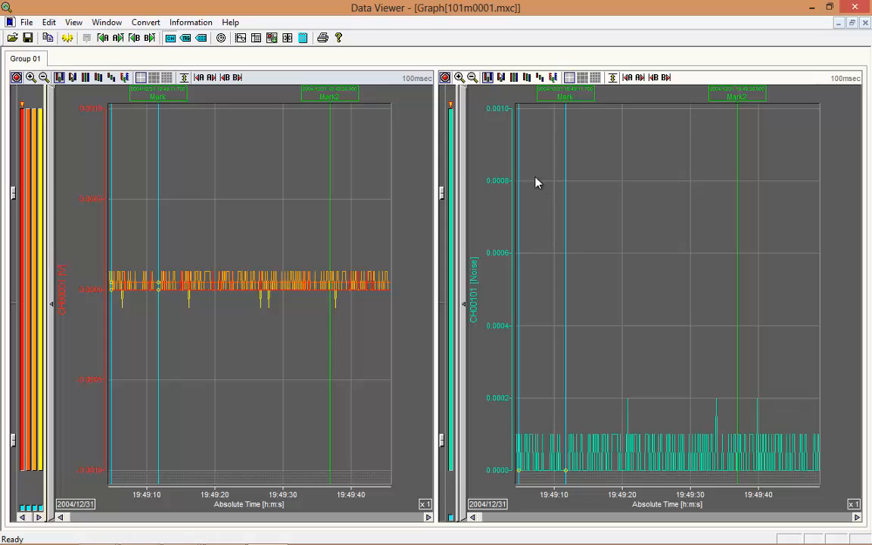
Step: Erase the cursors from the graphs, including a new one placed at about 19:49:24 on the voltage waveform
{"action": "left_click", "coordinate": [48, 23]}
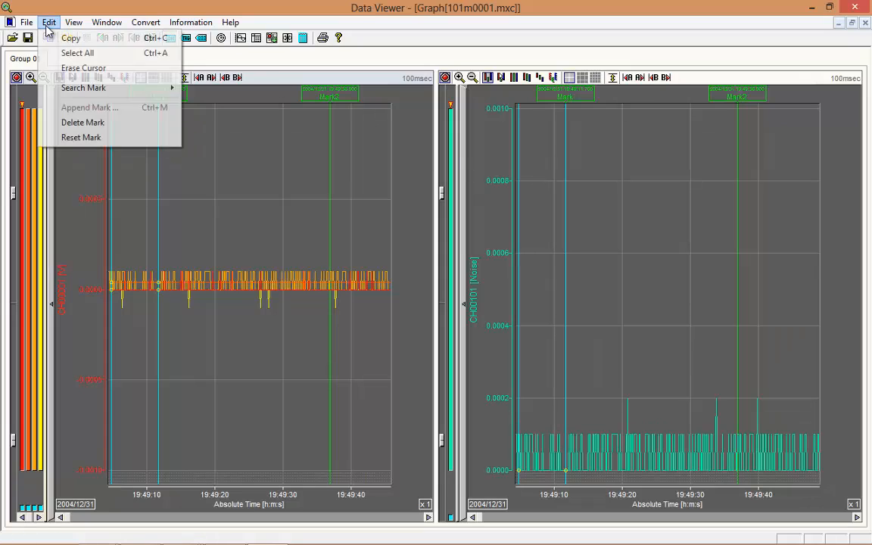
{"action": "left_click", "coordinate": [86, 70]}
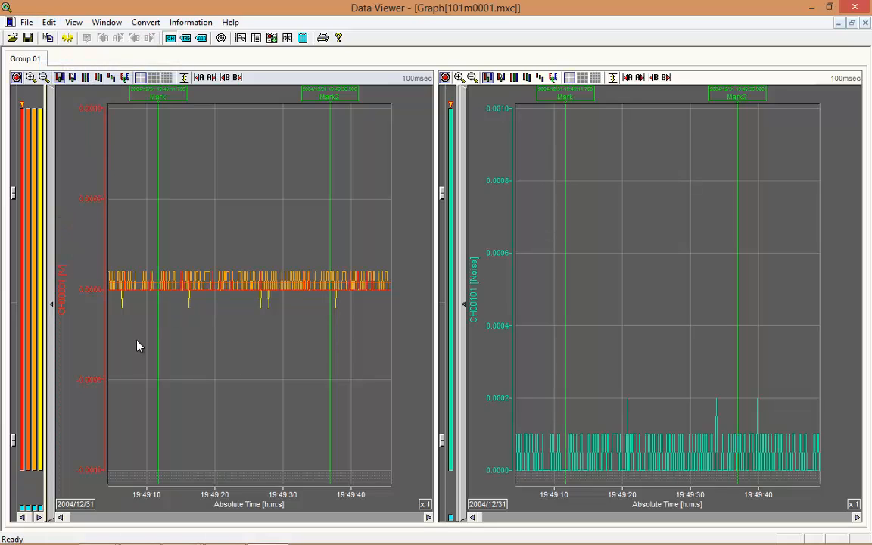
{"action": "left_click", "coordinate": [243, 363]}
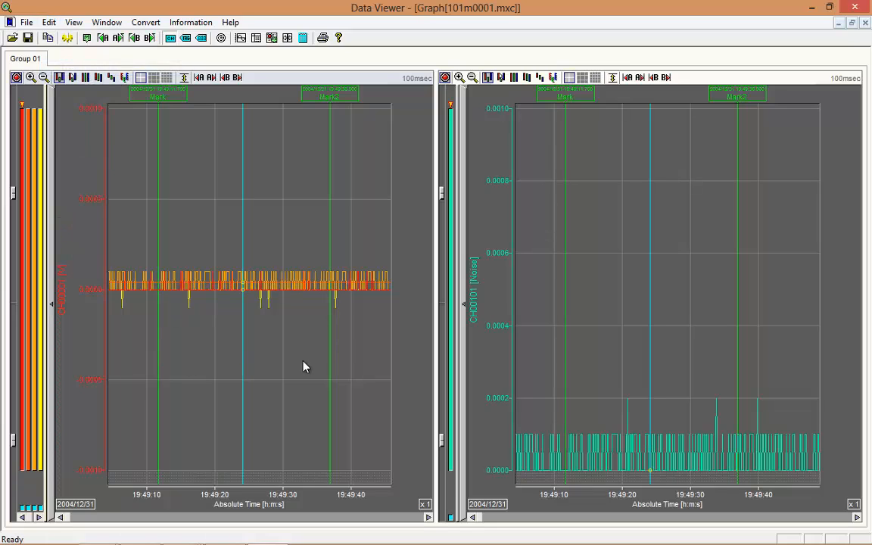
{"action": "left_click", "coordinate": [49, 22]}
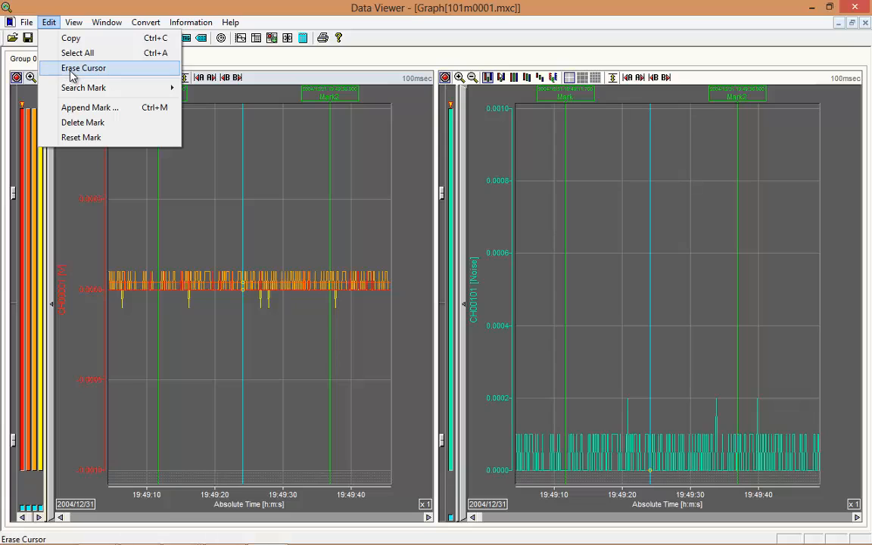
{"action": "left_click", "coordinate": [71, 71]}
{"action": "left_click", "coordinate": [53, 23]}
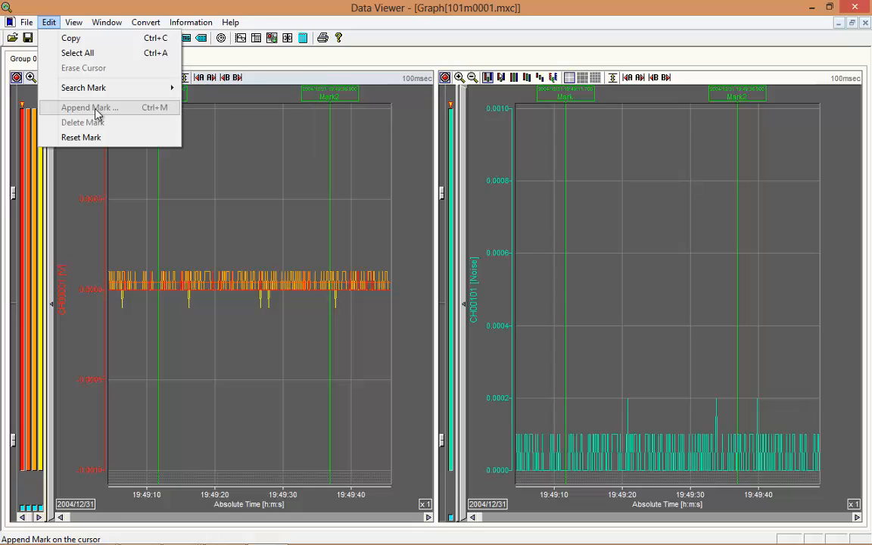
{"action": "left_click", "coordinate": [342, 99]}
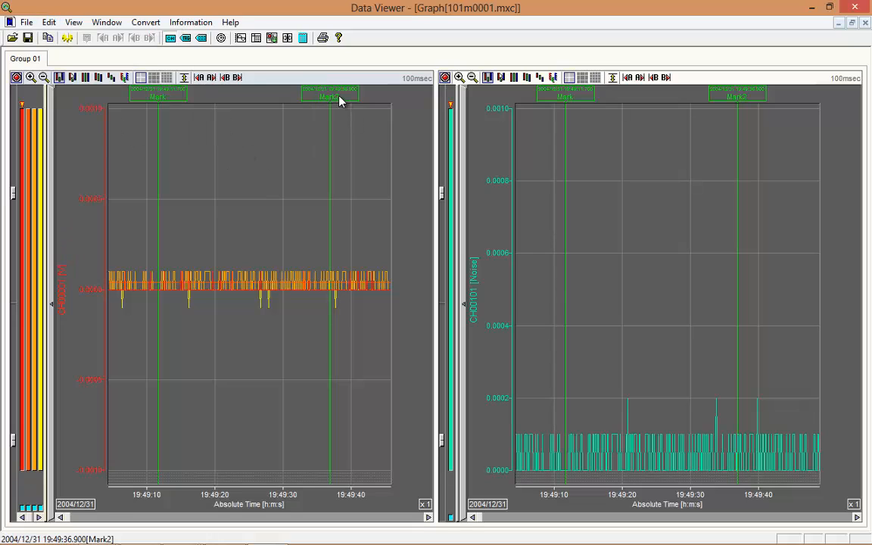
Step: Search right with cursor A to the nearest mark, starting from cursors placed at about 19:49:09 and 19:49:26 on the voltage waveform
{"action": "left_click", "coordinate": [142, 159]}
{"action": "left_click", "coordinate": [121, 40]}
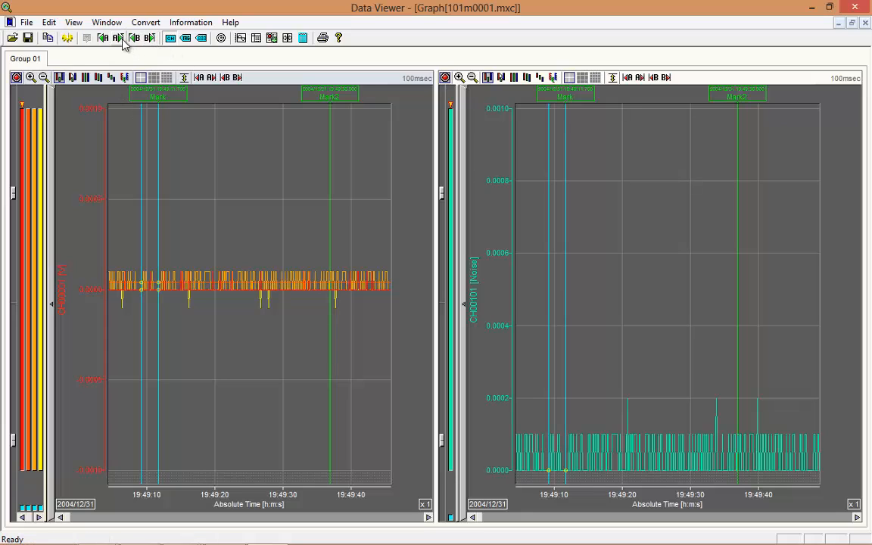
{"action": "left_click", "coordinate": [48, 22]}
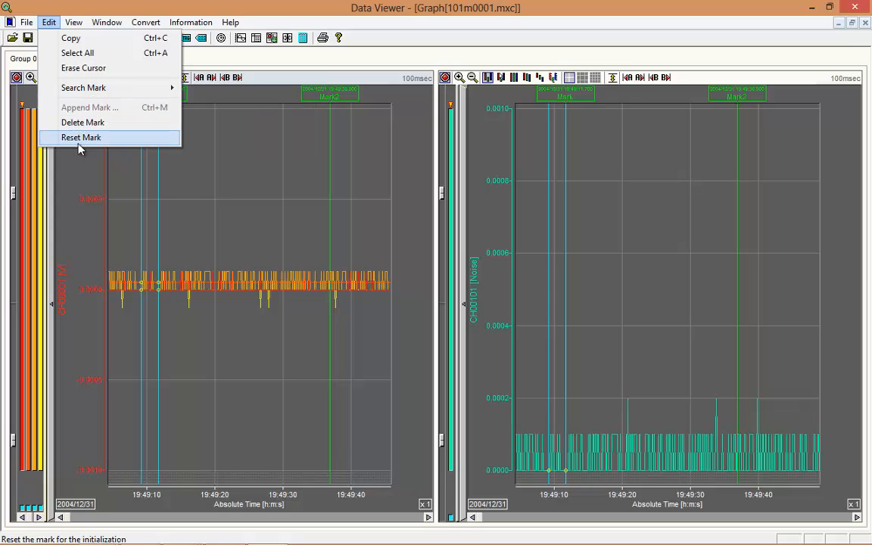
{"action": "left_click", "coordinate": [260, 175]}
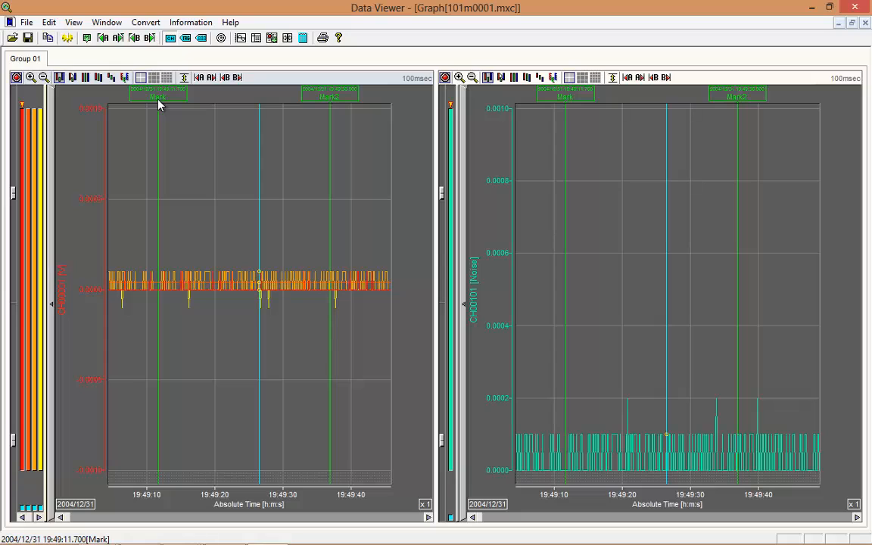
{"action": "left_click", "coordinate": [118, 38]}
{"action": "left_click", "coordinate": [50, 23]}
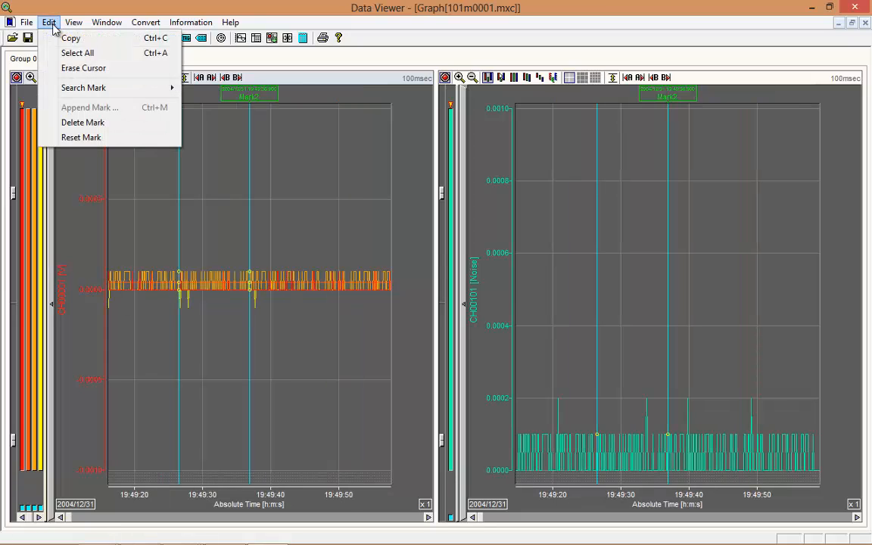
Step: Place the cursor at about 19:49:54 on the voltage waveform and search with cursor A back to Mark2 and forward to HelloWorld
{"action": "left_click", "coordinate": [366, 174]}
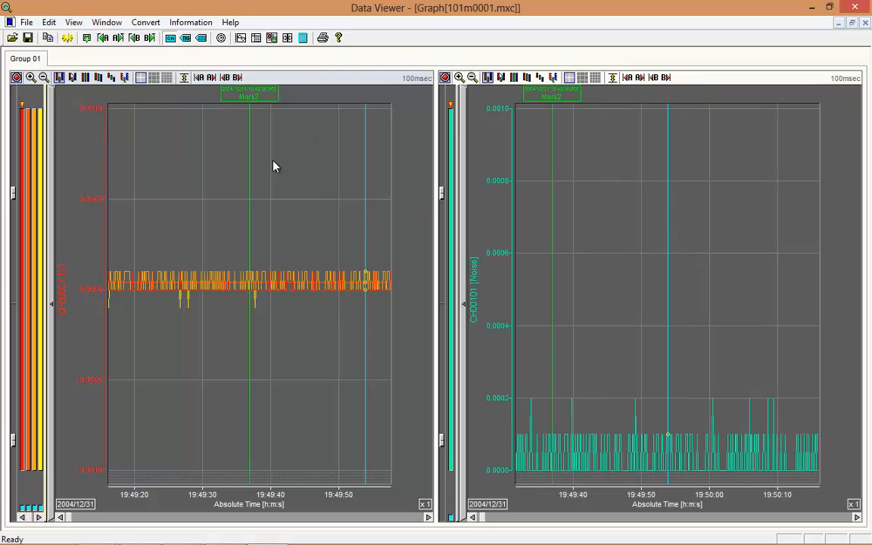
{"action": "left_click", "coordinate": [104, 40]}
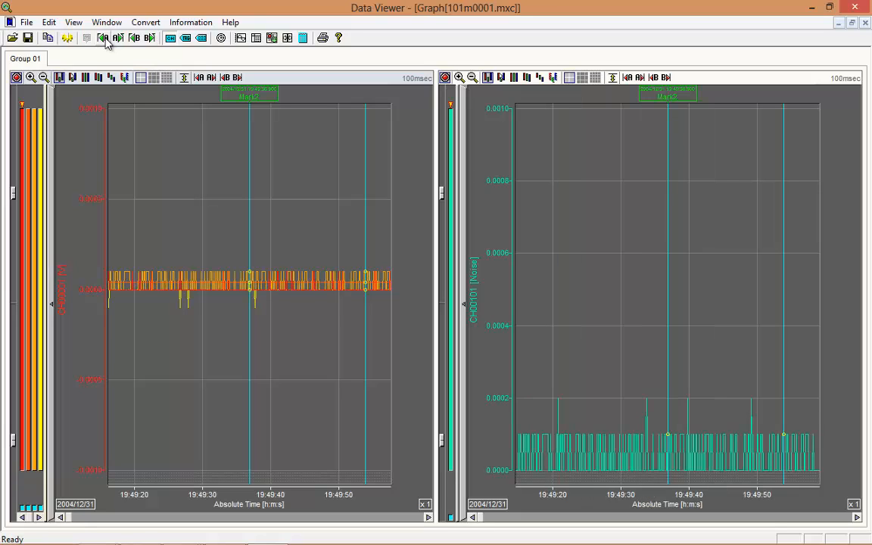
{"action": "left_click", "coordinate": [118, 41]}
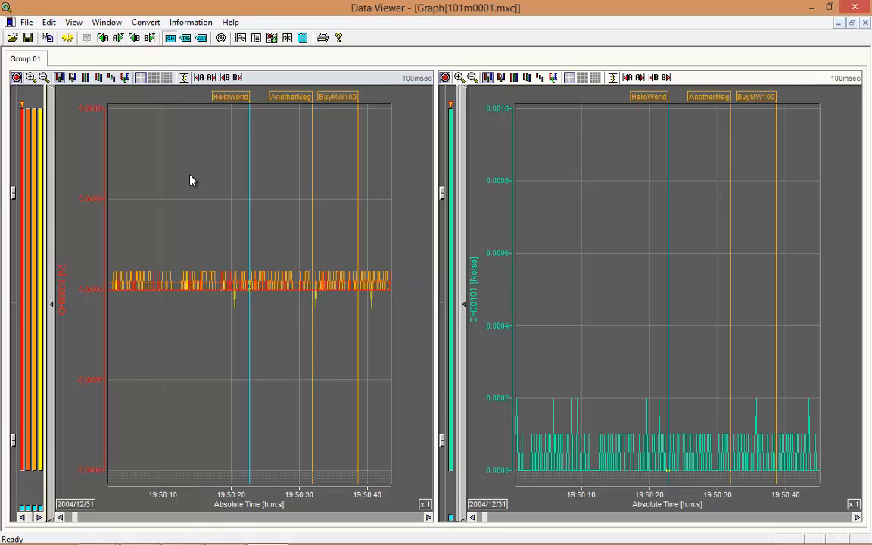
Step: Select about 19:50:14 to 19:50:34 on the voltage waveform, then search left with cursor B to AnotherMsg and cursor A to Mark2 and Mark
{"action": "left_click_drag", "start_coordinate": [191, 180], "coordinate": [325, 199]}
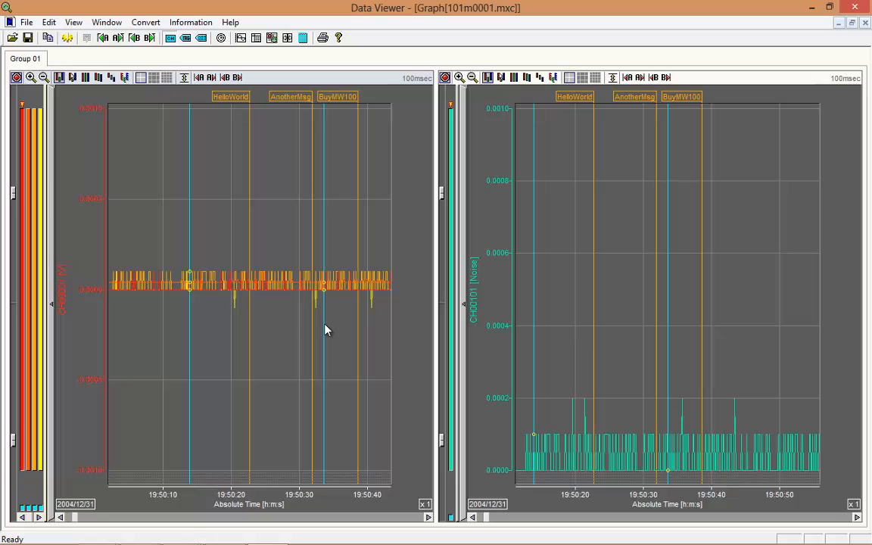
{"action": "left_click", "coordinate": [138, 43]}
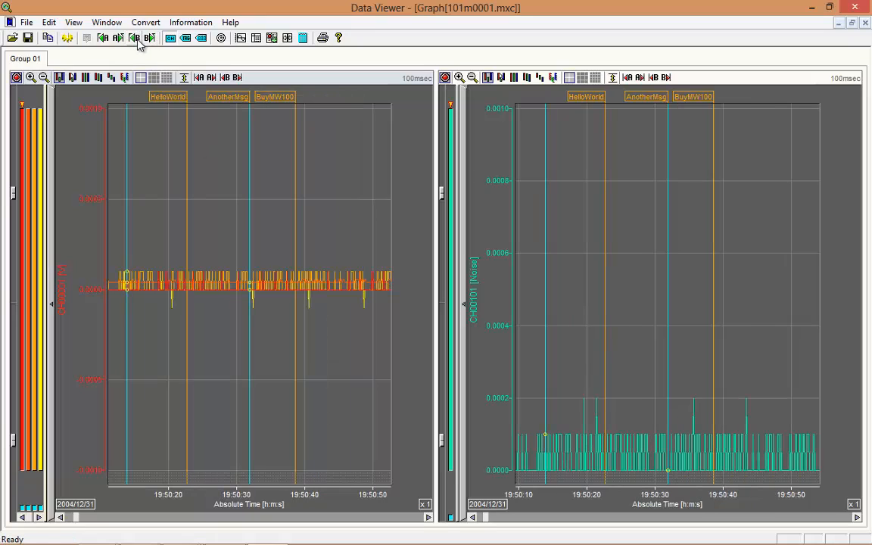
{"action": "left_click", "coordinate": [104, 40]}
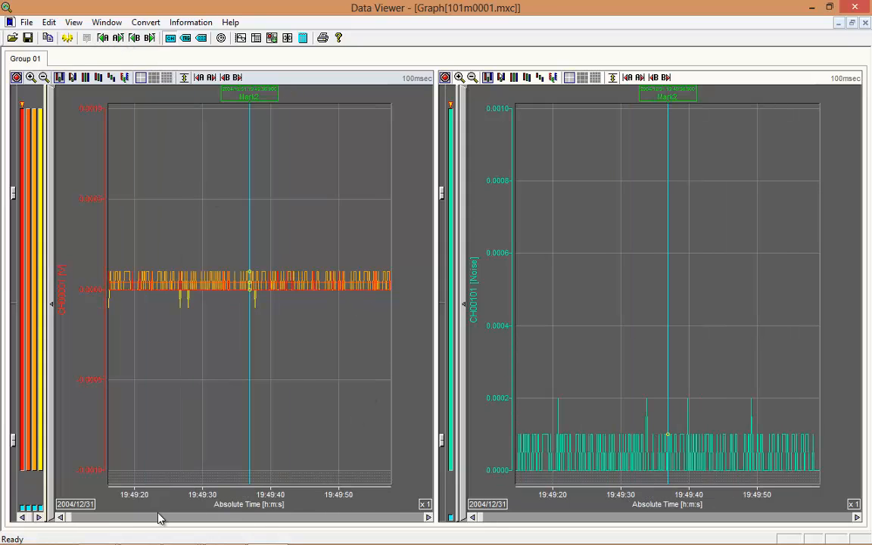
{"action": "mouse_move", "coordinate": [70, 516]}
{"action": "left_mouse_down"}
{"action": "mouse_move", "coordinate": [78, 514]}
{"action": "mouse_move", "coordinate": [68, 511]}
{"action": "left_mouse_up"}
{"action": "left_click", "coordinate": [103, 40]}
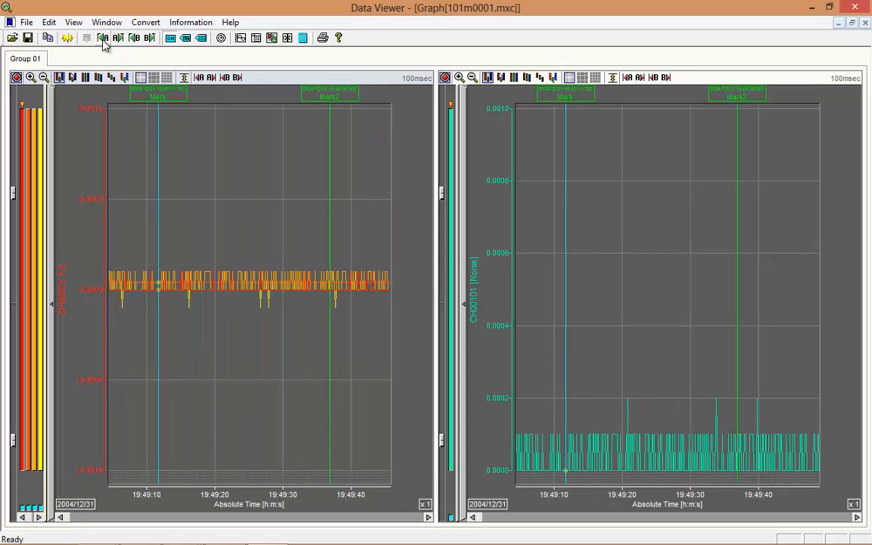
Step: Search left with cursor B to HelloWorld and Mark2, checking both cursors against the marks in the voltage graph
{"action": "left_click", "coordinate": [133, 40]}
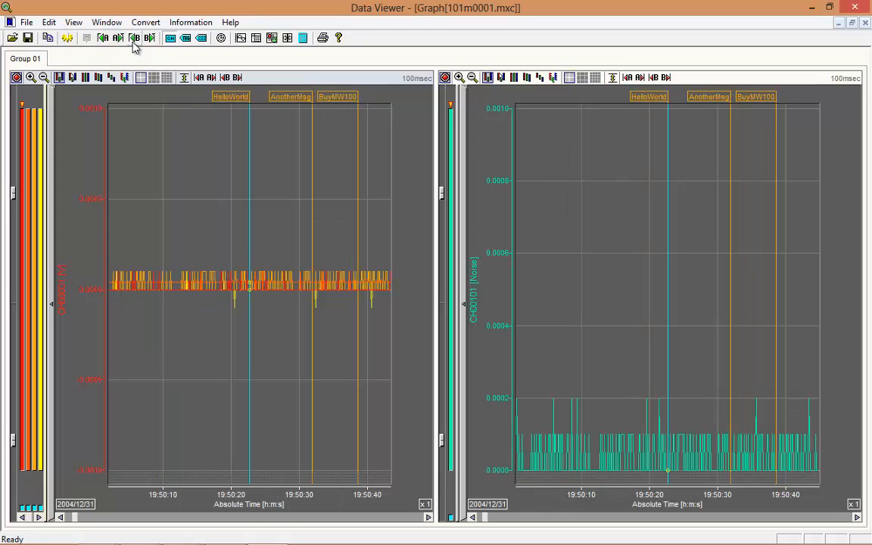
{"action": "left_click", "coordinate": [69, 517]}
{"action": "left_click", "coordinate": [70, 517]}
{"action": "left_click", "coordinate": [69, 518]}
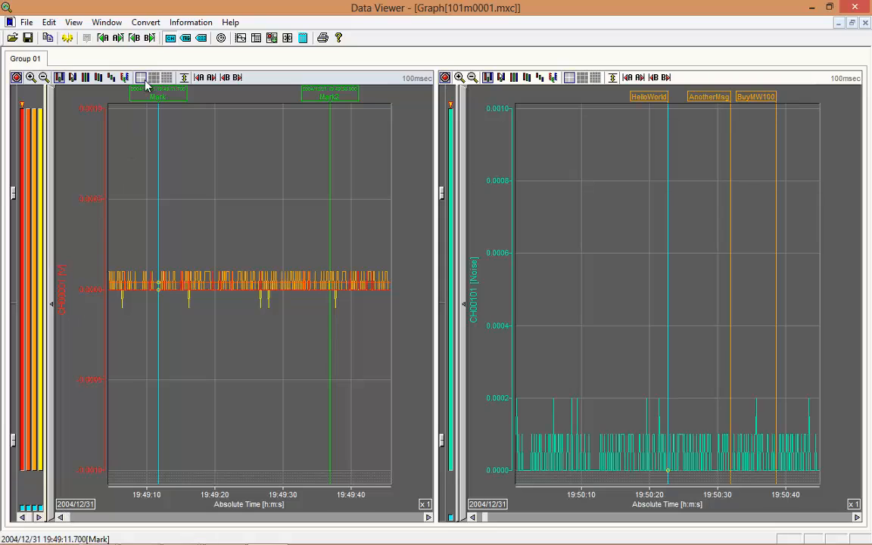
{"action": "left_click", "coordinate": [134, 41]}
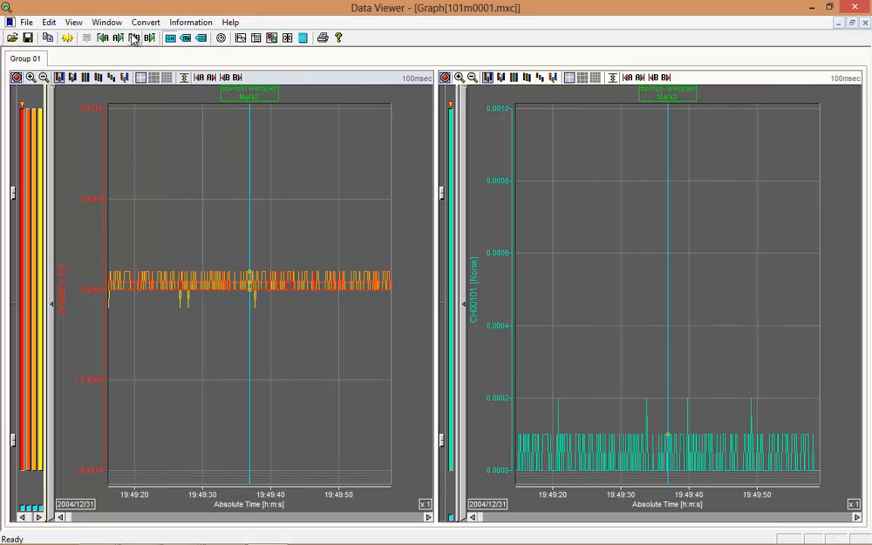
{"action": "left_click", "coordinate": [61, 518]}
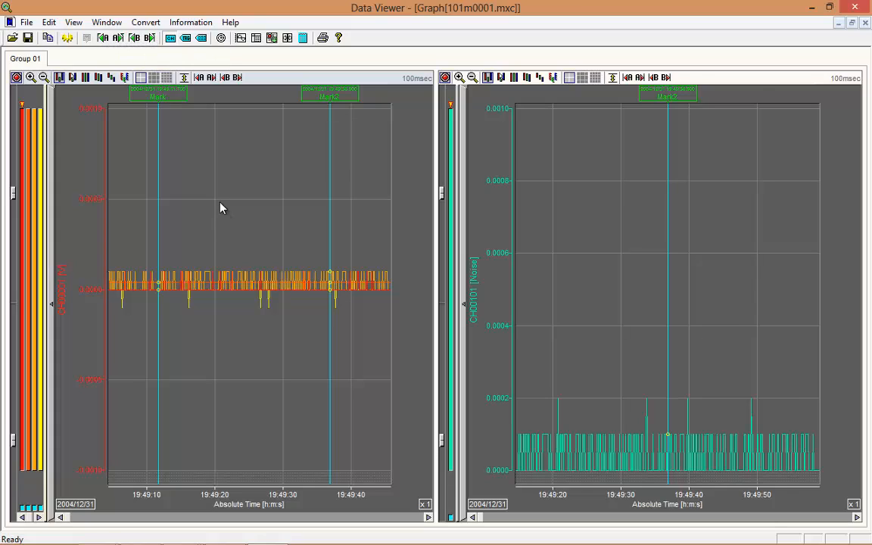
Step: Set the two cursors at about 19:49:20 and 19:49:30 on the voltage waveform and label the graph axes with tag numbers
{"action": "left_click_drag", "start_coordinate": [219, 202], "coordinate": [283, 218]}
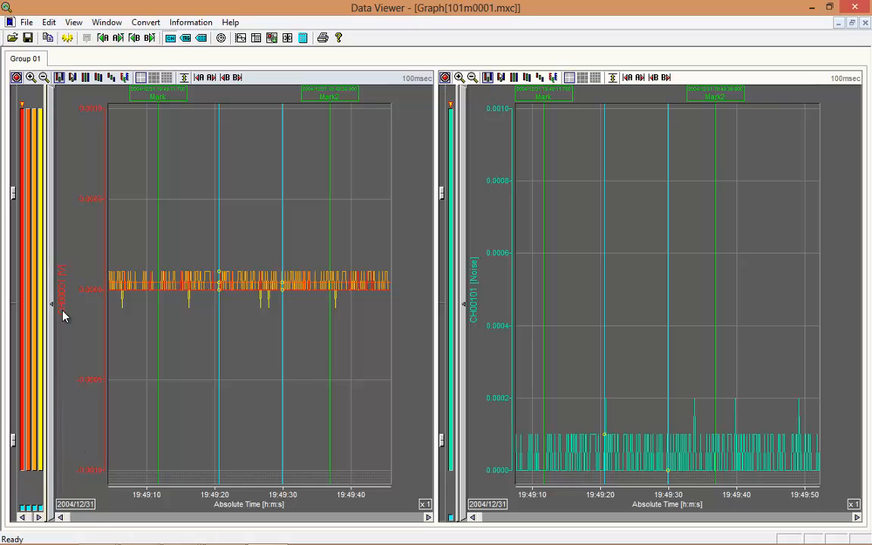
{"action": "left_click", "coordinate": [187, 41]}
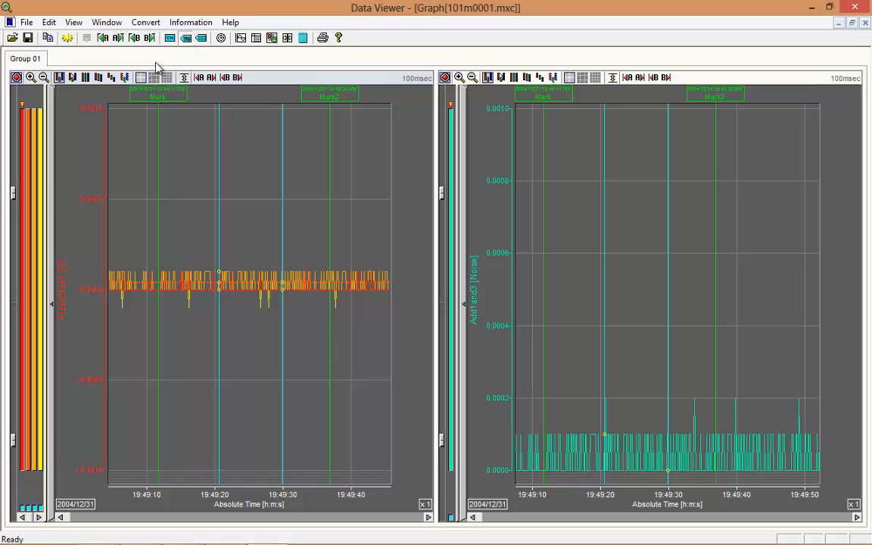
Step: Review the tag choices and Y-axis options of waveform W01 in the General Display Settings of Group 01
{"action": "left_click", "coordinate": [75, 23]}
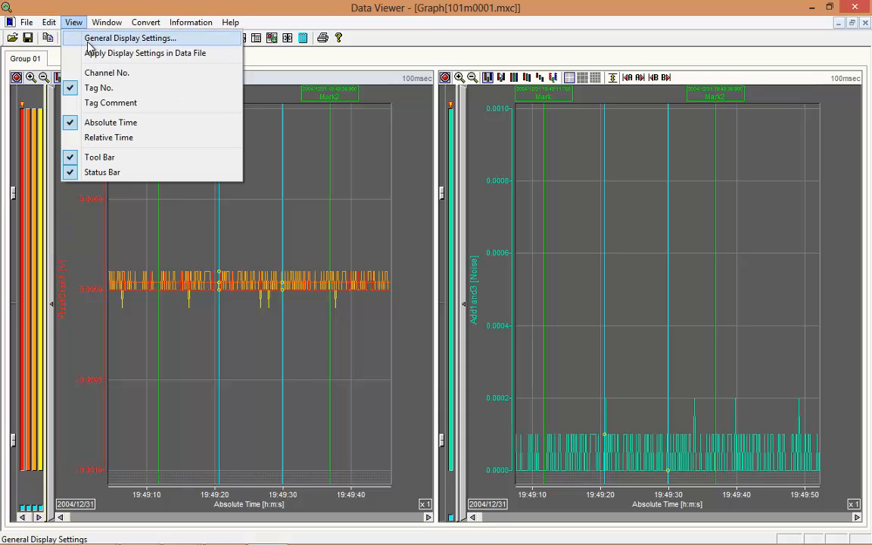
{"action": "left_click", "coordinate": [89, 42]}
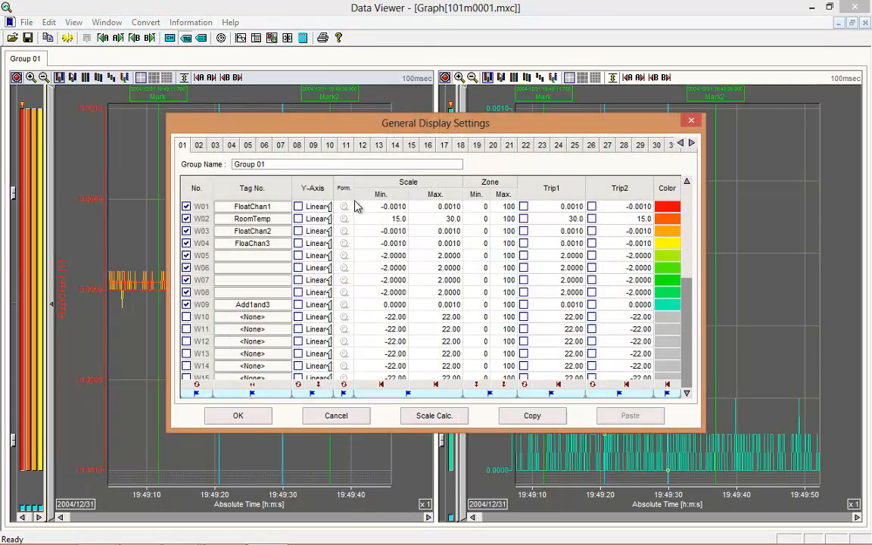
{"action": "double_click", "coordinate": [281, 211]}
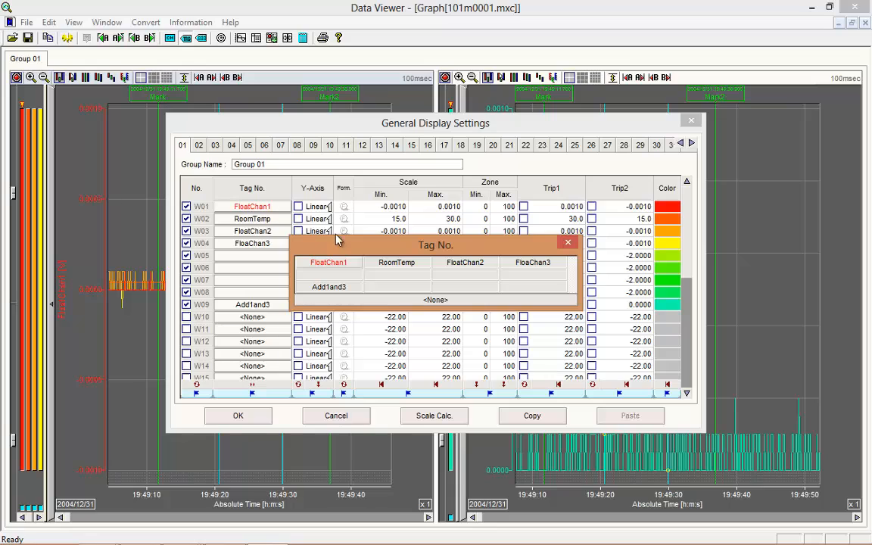
{"action": "left_click", "coordinate": [567, 242]}
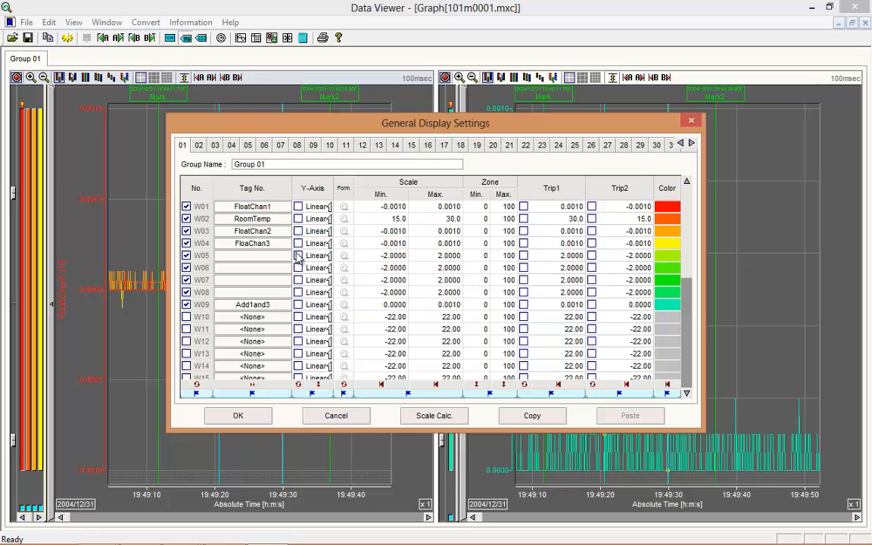
{"action": "left_click", "coordinate": [324, 207]}
{"action": "left_click", "coordinate": [315, 207]}
Step: Turn off waveforms W07, W06 and W05 in Group 01 and apply the general display settings
{"action": "left_click", "coordinate": [187, 280]}
{"action": "left_click", "coordinate": [186, 267]}
{"action": "left_click", "coordinate": [186, 255]}
{"action": "left_click", "coordinate": [238, 417]}
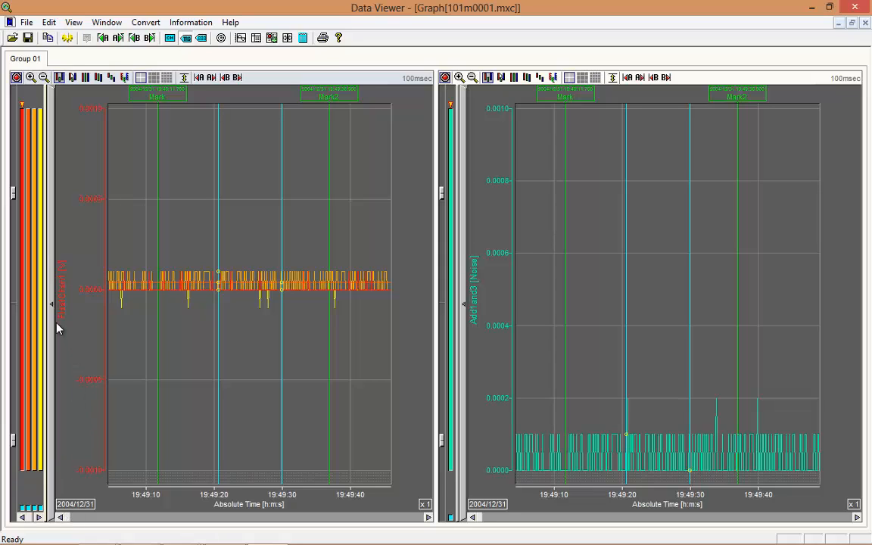
Step: Switch the time axis of the graphs to relative time and return it to absolute time
{"action": "left_click", "coordinate": [26, 22]}
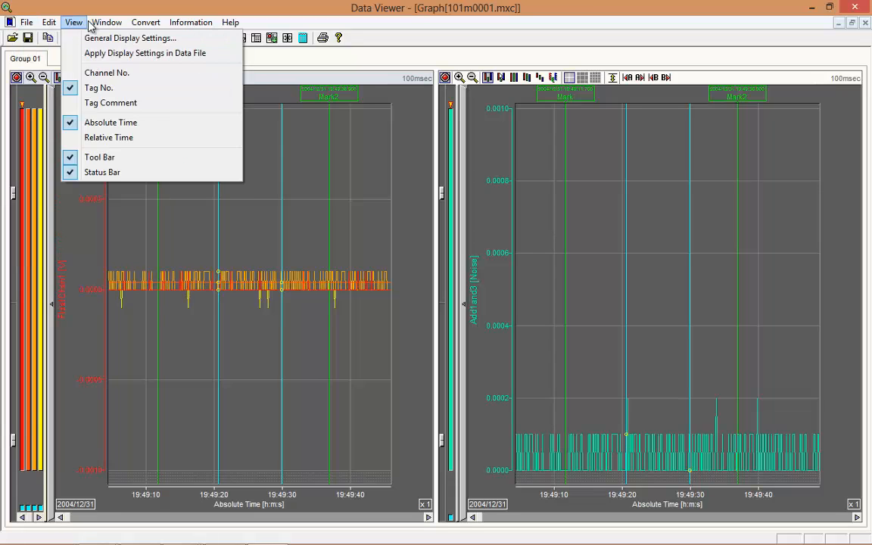
{"action": "mouse_move", "coordinate": [73, 23]}
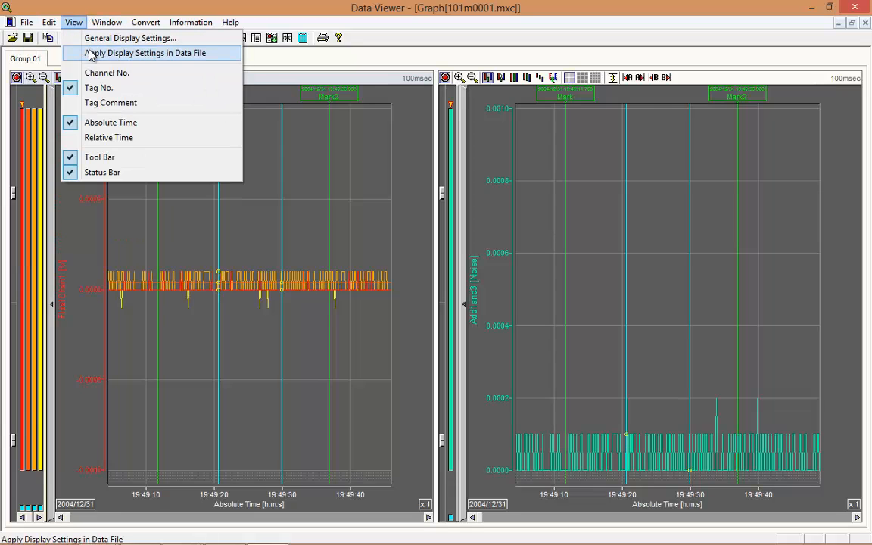
{"action": "left_click", "coordinate": [93, 55]}
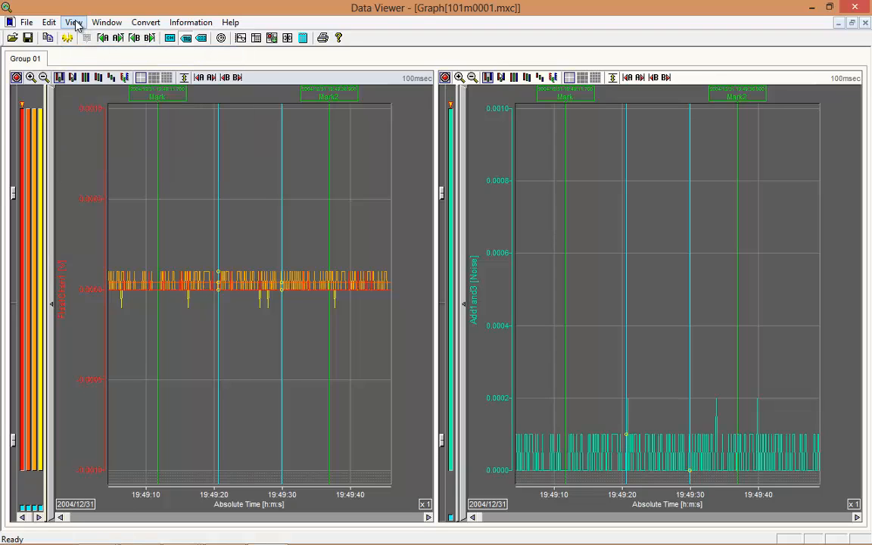
{"action": "left_click", "coordinate": [73, 23]}
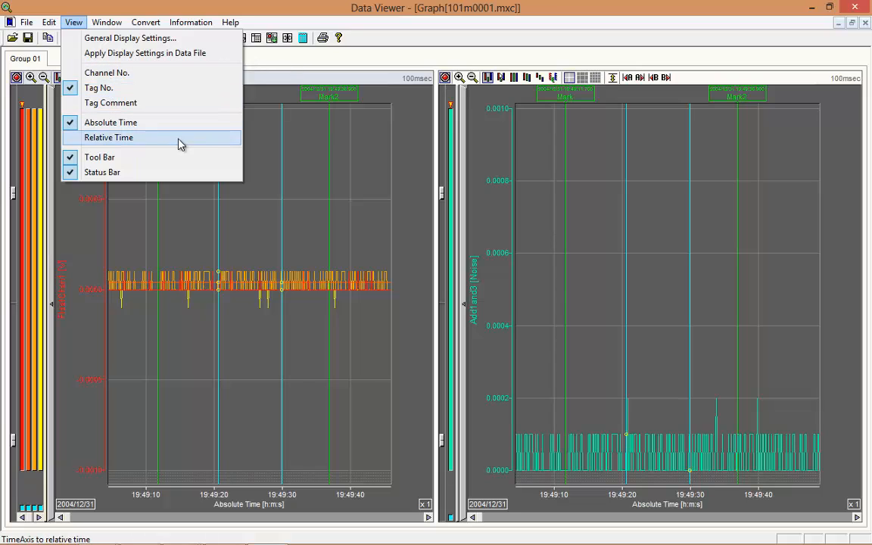
{"action": "left_click", "coordinate": [125, 138]}
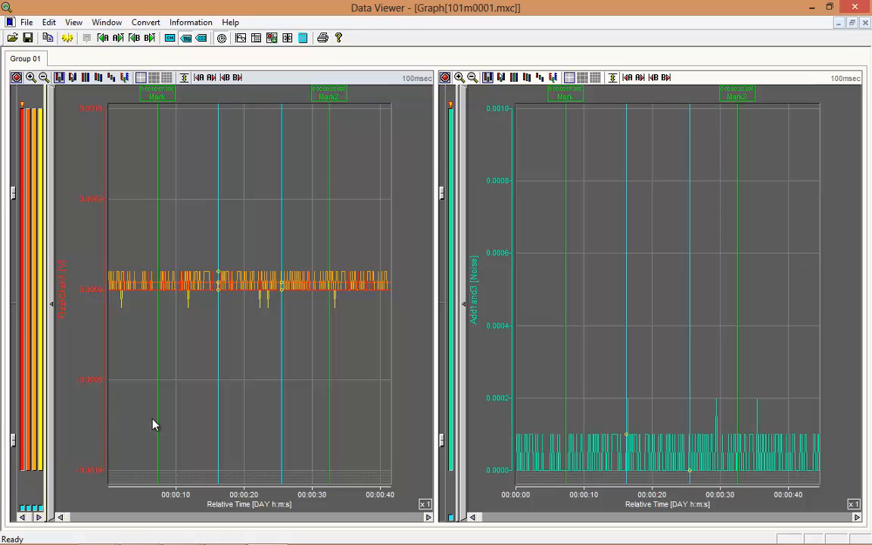
{"action": "left_click", "coordinate": [74, 22]}
{"action": "left_click", "coordinate": [91, 126]}
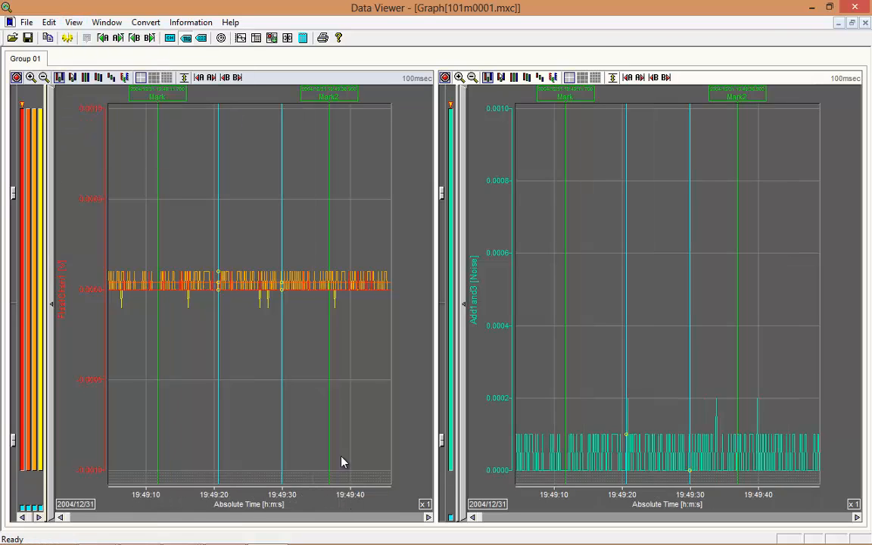
Step: Cascade the graph window, tile it across the workspace, and arrange the icons
{"action": "left_click", "coordinate": [48, 22]}
{"action": "mouse_move", "coordinate": [64, 25]}
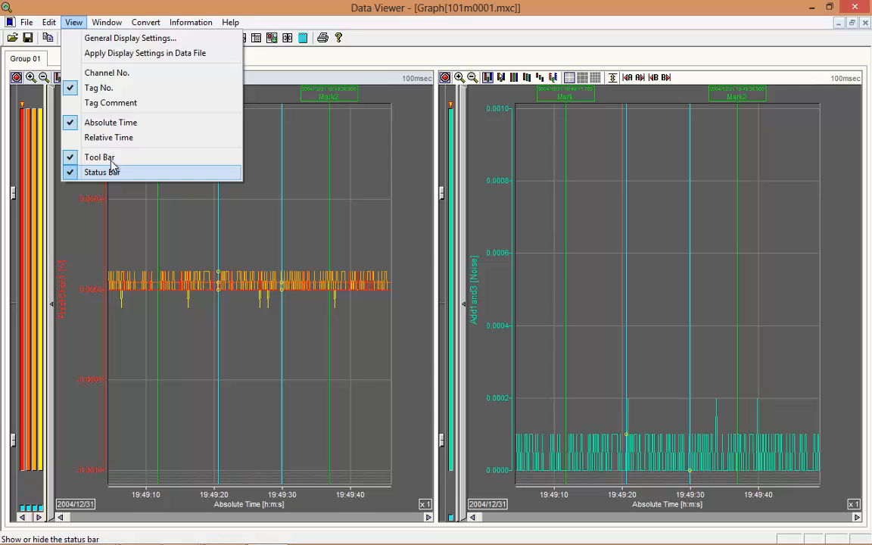
{"action": "mouse_move", "coordinate": [110, 25]}
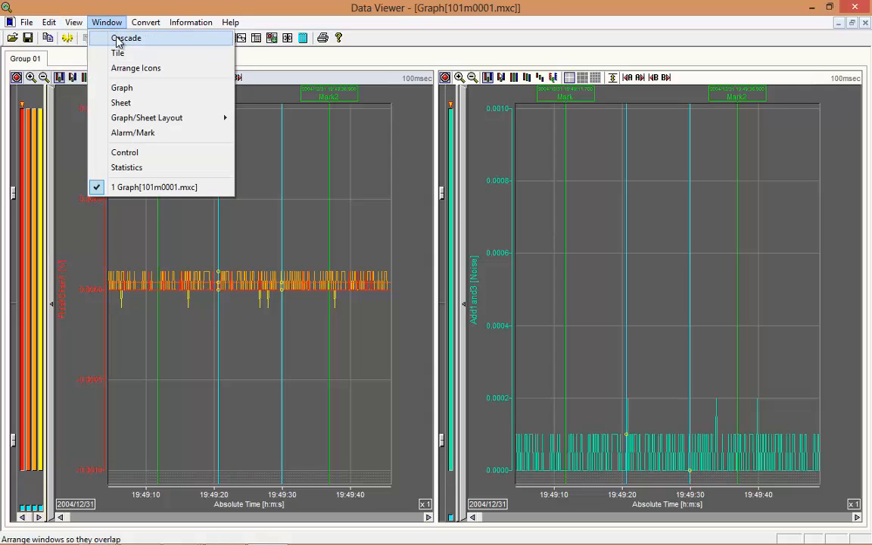
{"action": "left_click", "coordinate": [117, 40]}
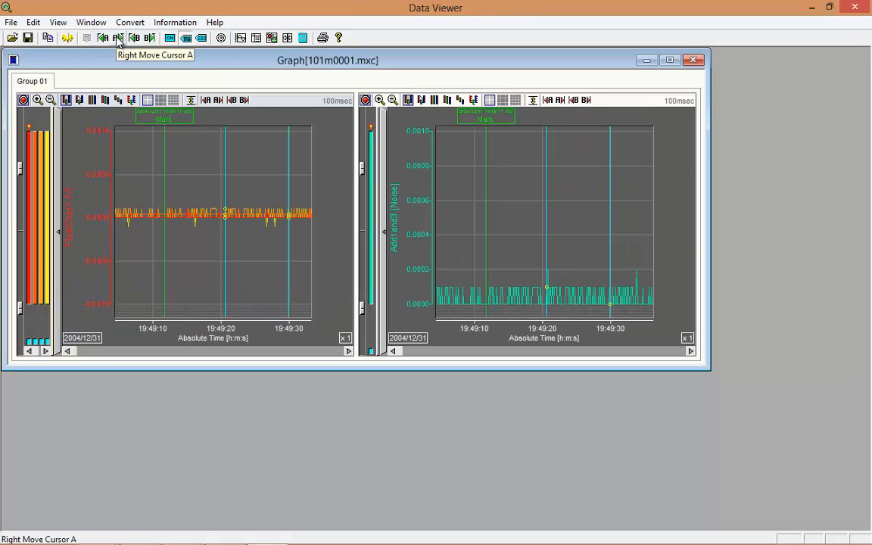
{"action": "left_click", "coordinate": [97, 25]}
{"action": "left_click", "coordinate": [101, 52]}
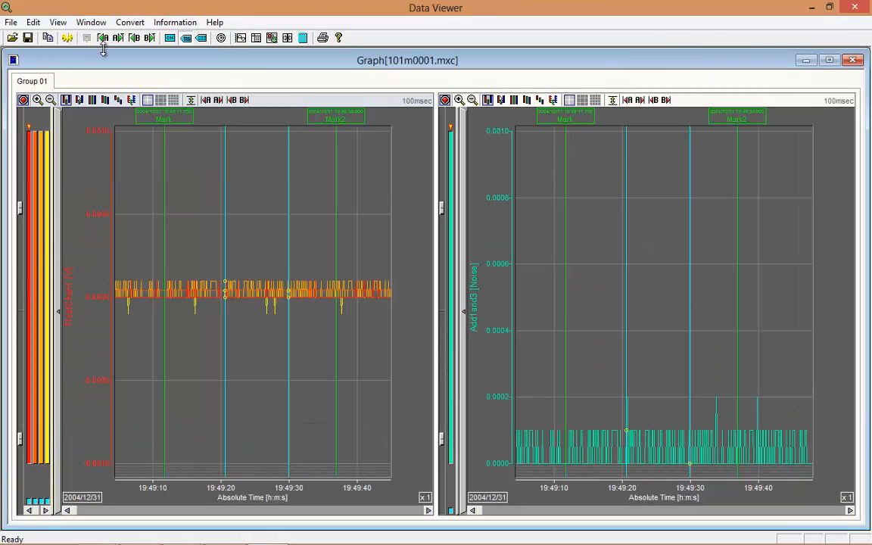
{"action": "left_click", "coordinate": [91, 23]}
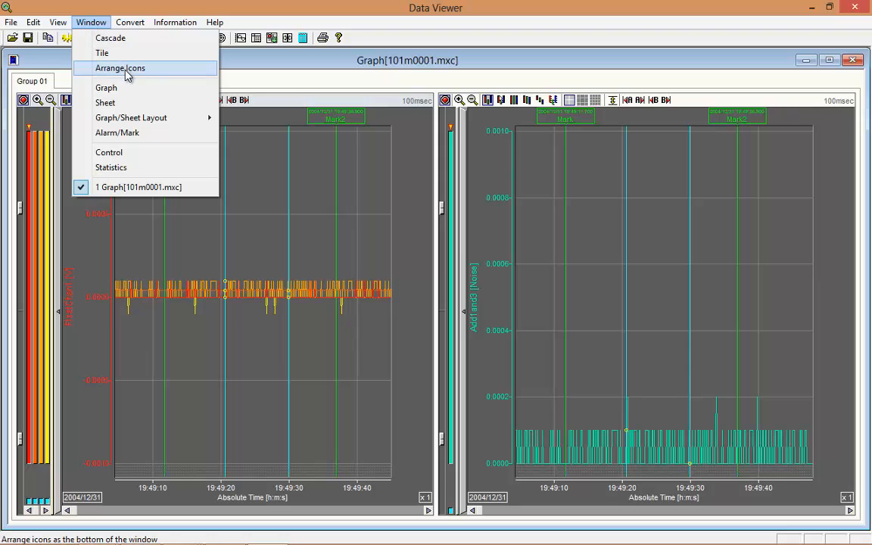
{"action": "left_click", "coordinate": [127, 74]}
Step: Open the sheet of 101m0001.mxc and display its data in relative time
{"action": "left_click", "coordinate": [92, 23]}
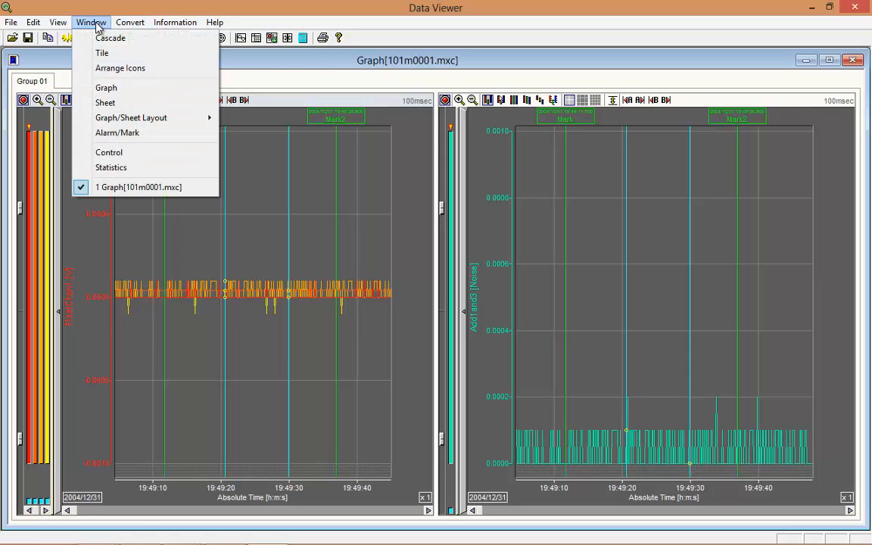
{"action": "left_click", "coordinate": [121, 108]}
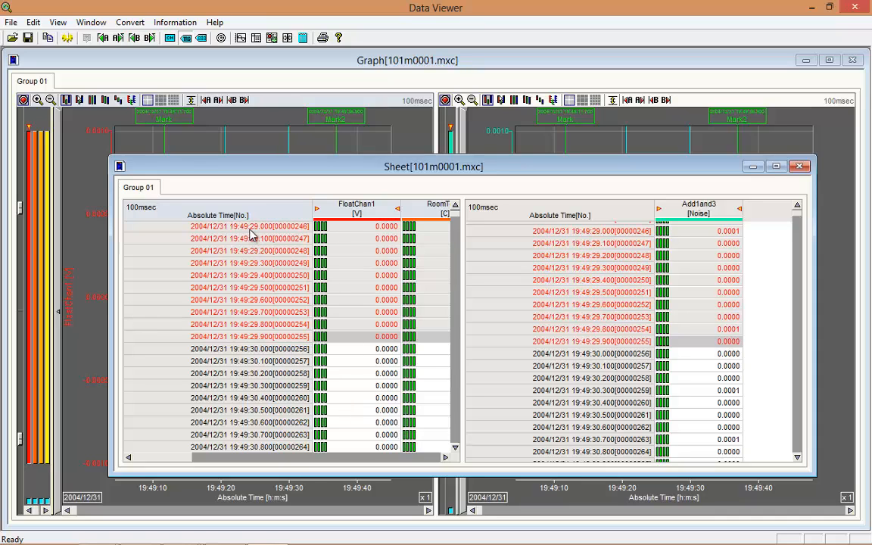
{"action": "left_click", "coordinate": [58, 23]}
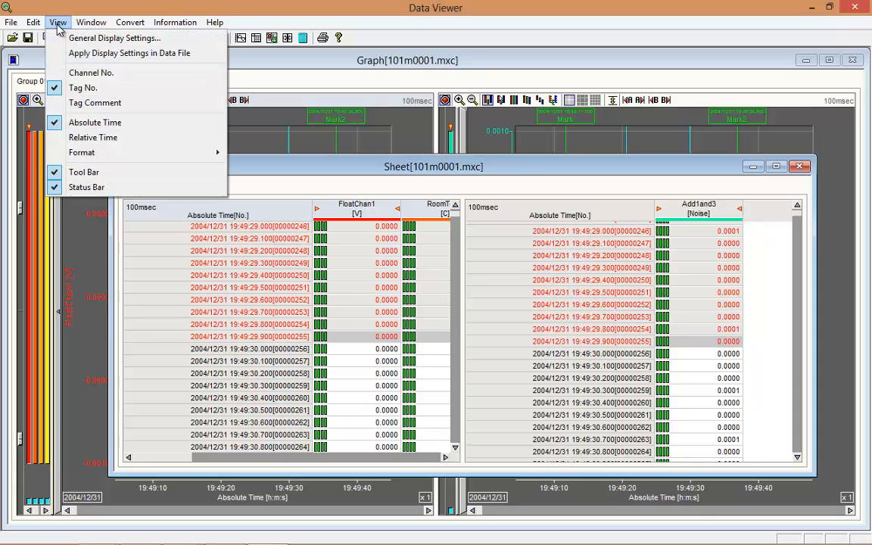
{"action": "left_click", "coordinate": [121, 139]}
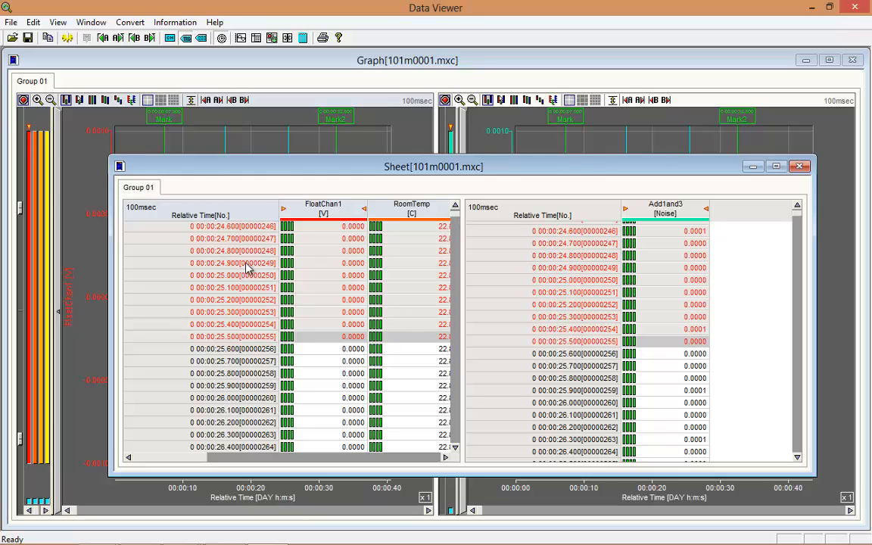
Step: Look through the FloatChan1 and RoomTemp records in the sheet and close it
{"action": "mouse_move", "coordinate": [273, 165]}
{"action": "left_mouse_down"}
{"action": "mouse_move", "coordinate": [277, 175]}
{"action": "mouse_move", "coordinate": [570, 271]}
{"action": "mouse_move", "coordinate": [510, 165]}
{"action": "mouse_move", "coordinate": [332, 116]}
{"action": "left_mouse_up"}
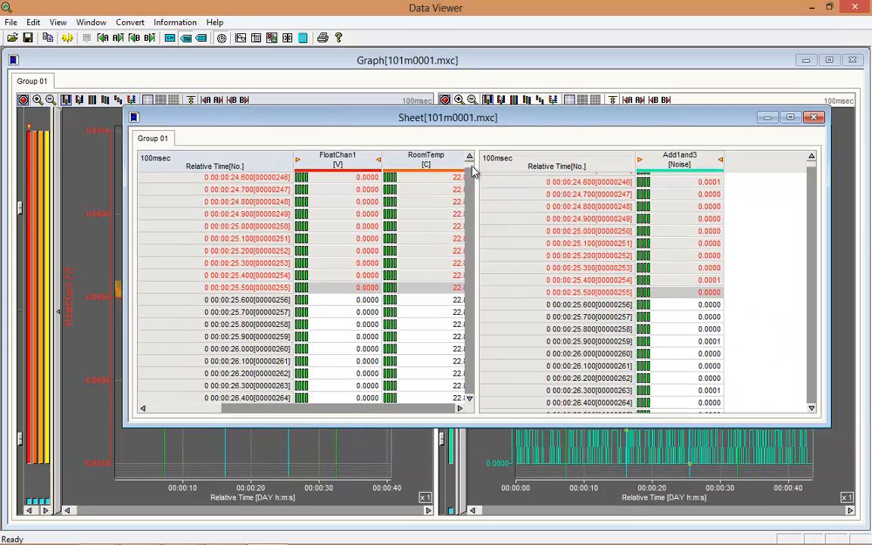
{"action": "left_click_drag", "start_coordinate": [472, 171], "coordinate": [470, 196]}
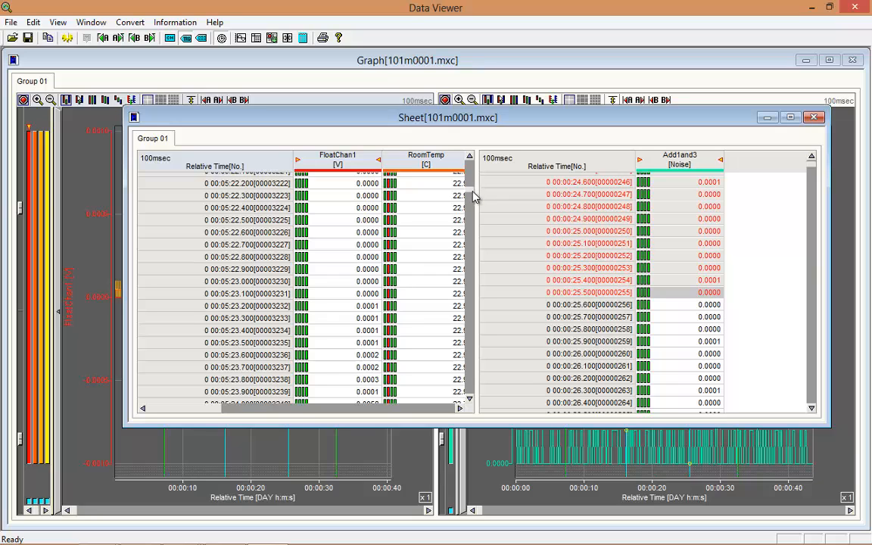
{"action": "left_click_drag", "start_coordinate": [471, 196], "coordinate": [466, 273]}
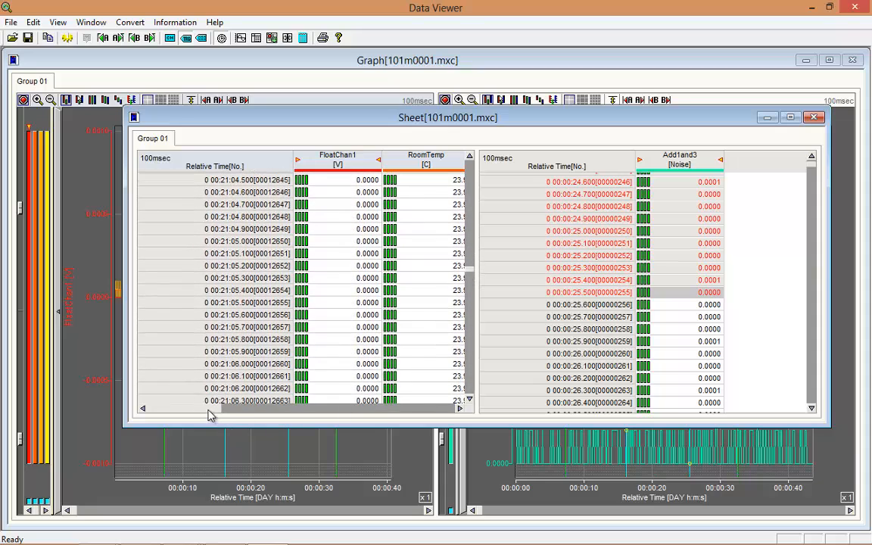
{"action": "left_click_drag", "start_coordinate": [209, 410], "coordinate": [228, 415]}
{"action": "left_click", "coordinate": [814, 118]}
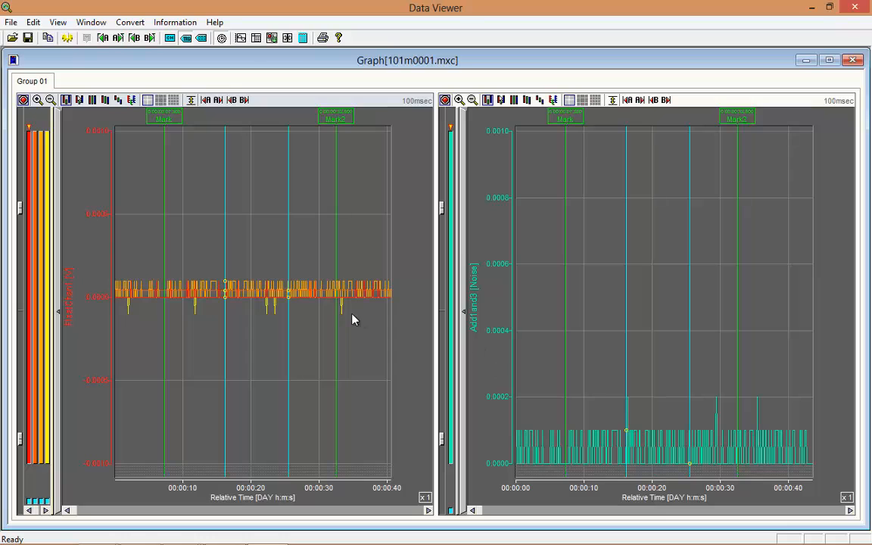
Step: Review the alarm list and the mark list of 101m0001.mxc and close the window
{"action": "left_click", "coordinate": [95, 24]}
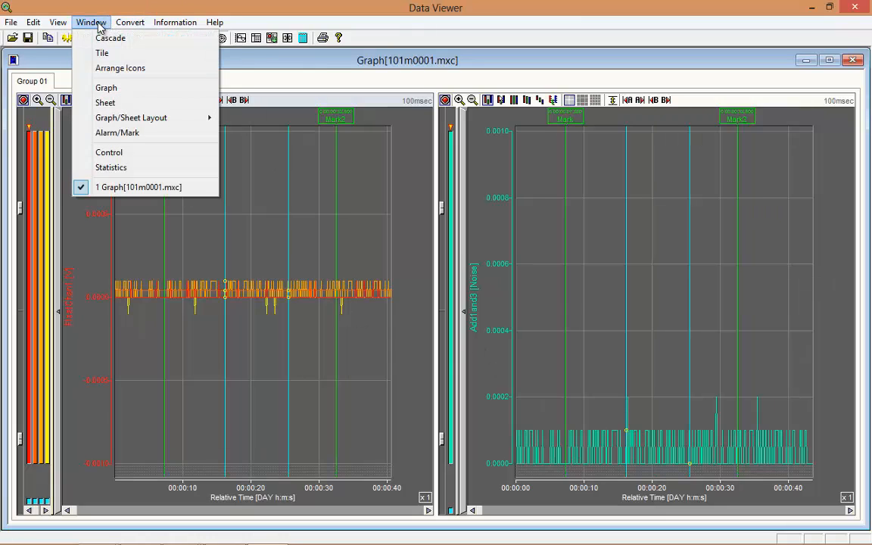
{"action": "left_click", "coordinate": [137, 9]}
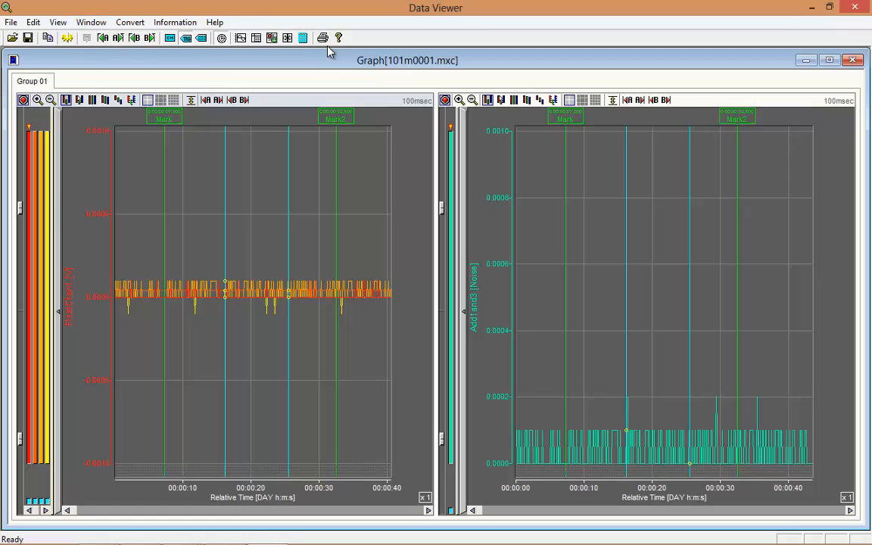
{"action": "left_click", "coordinate": [99, 28]}
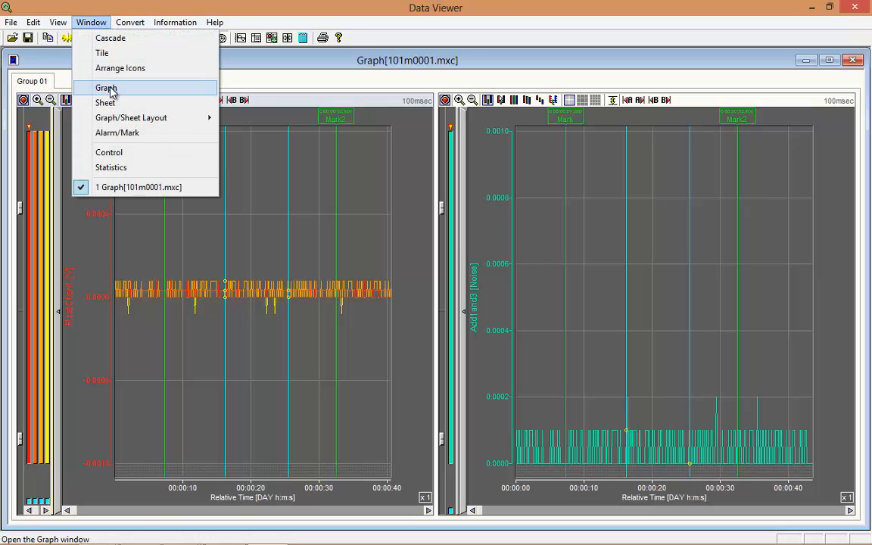
{"action": "mouse_move", "coordinate": [114, 123]}
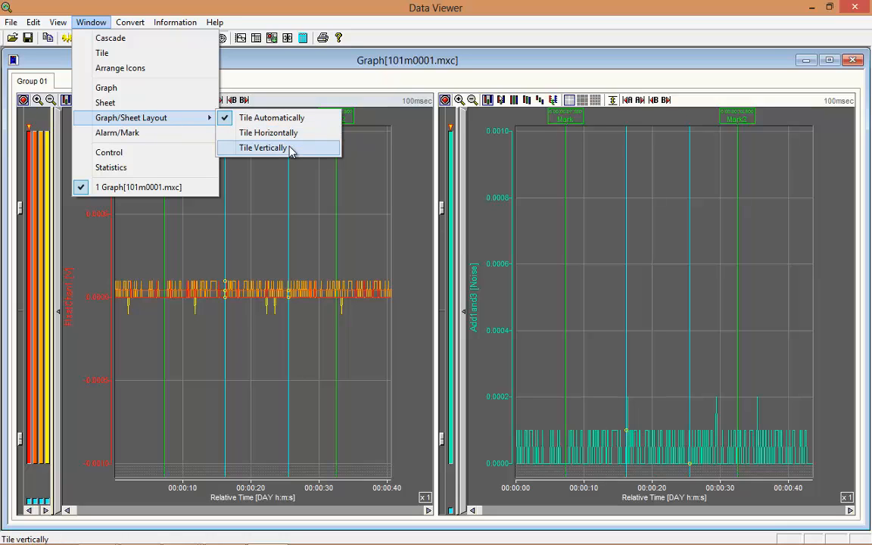
{"action": "left_click", "coordinate": [182, 134]}
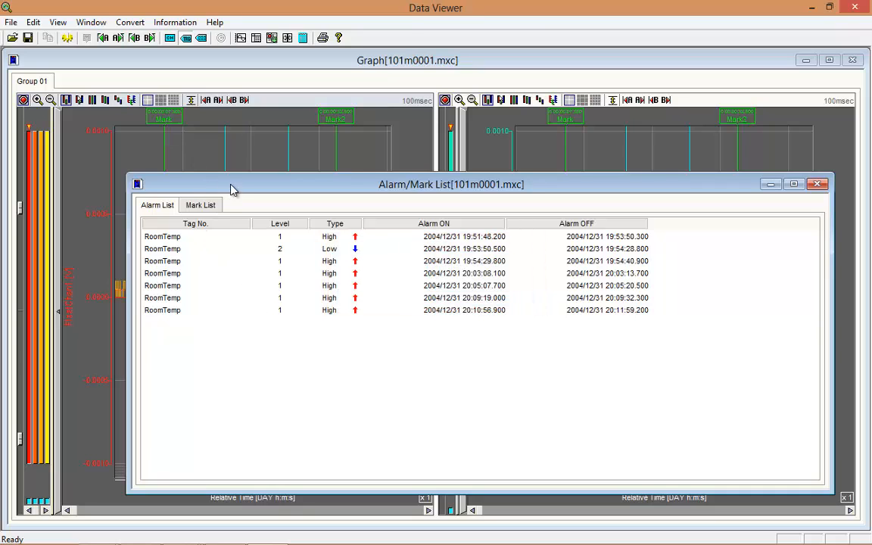
{"action": "left_click_drag", "start_coordinate": [232, 189], "coordinate": [221, 121]}
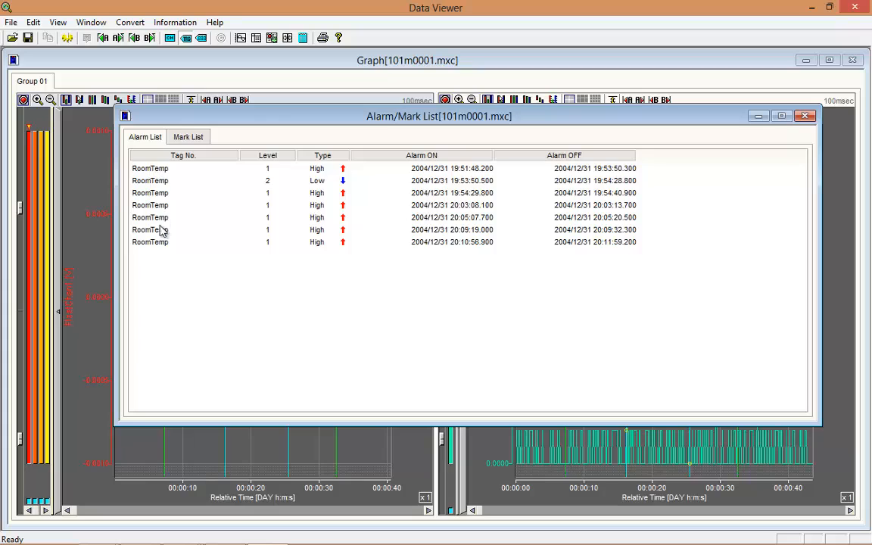
{"action": "left_click", "coordinate": [189, 136]}
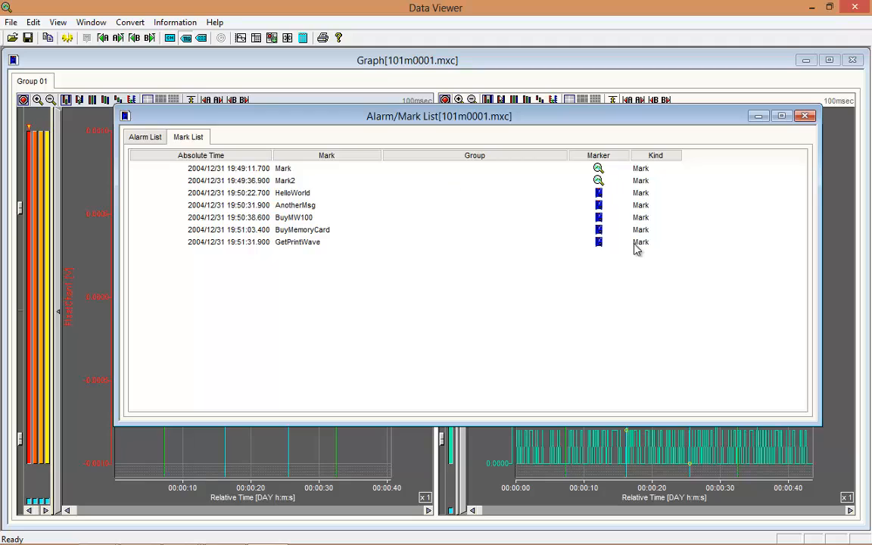
{"action": "left_click", "coordinate": [806, 117]}
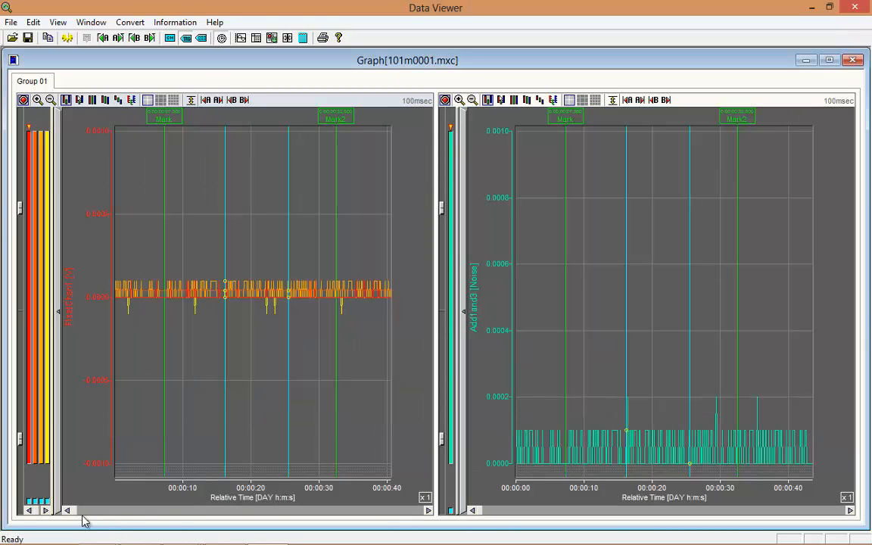
Step: Examine the alarm section after the GetPrintWave mark with the cursors at about 00:02:51, and return to the graph's start
{"action": "left_click_drag", "start_coordinate": [75, 517], "coordinate": [95, 517]}
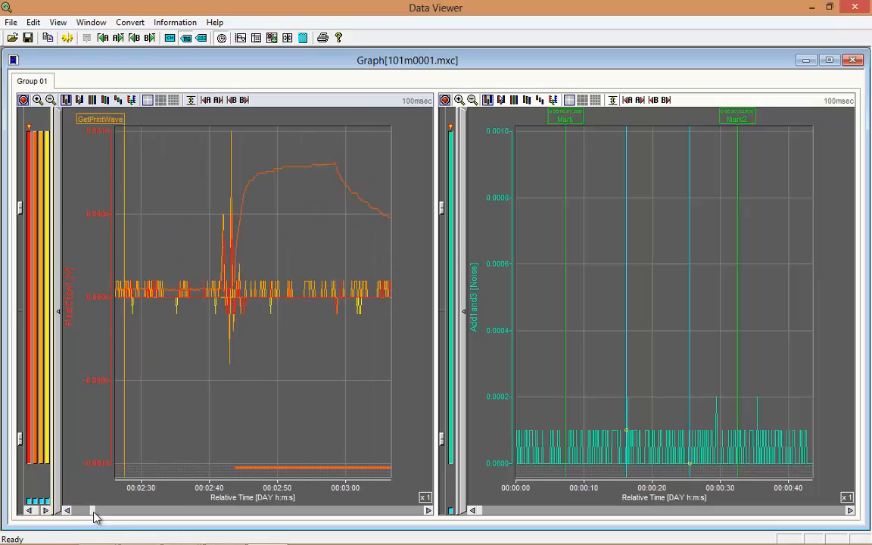
{"action": "left_click", "coordinate": [248, 473]}
{"action": "left_click", "coordinate": [288, 471]}
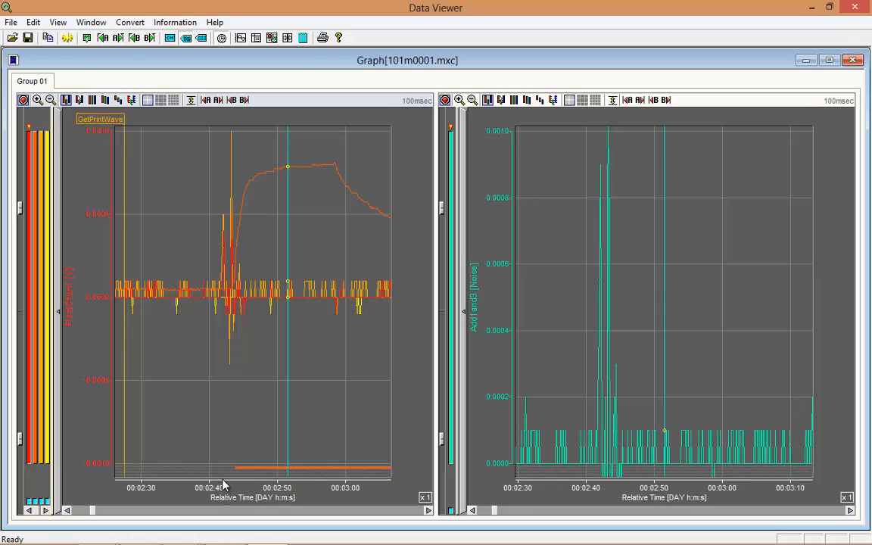
{"action": "mouse_move", "coordinate": [91, 515]}
{"action": "left_mouse_down"}
{"action": "mouse_move", "coordinate": [117, 518]}
{"action": "mouse_move", "coordinate": [90, 517]}
{"action": "left_mouse_up"}
{"action": "left_click_drag", "start_coordinate": [84, 515], "coordinate": [73, 514]}
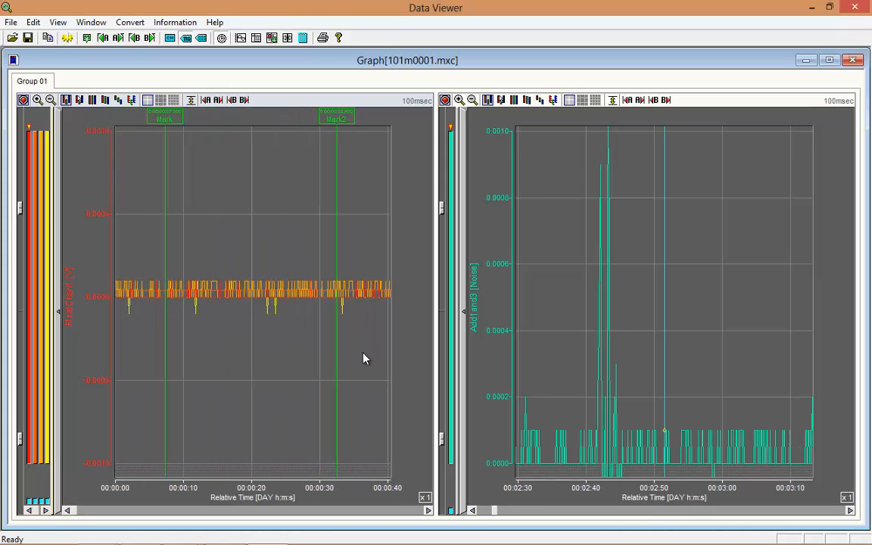
Step: Check the values of cursors A and B in the Control window and close it
{"action": "left_click", "coordinate": [100, 23]}
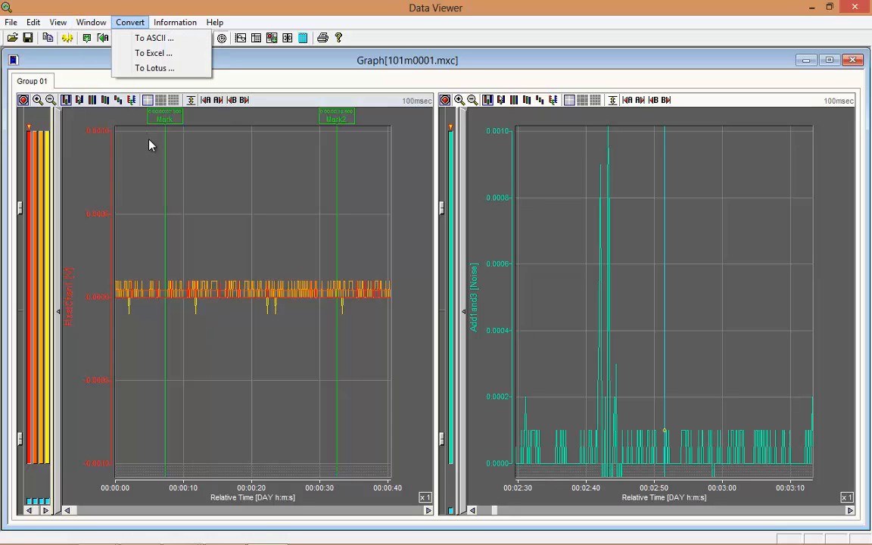
{"action": "left_click", "coordinate": [110, 154]}
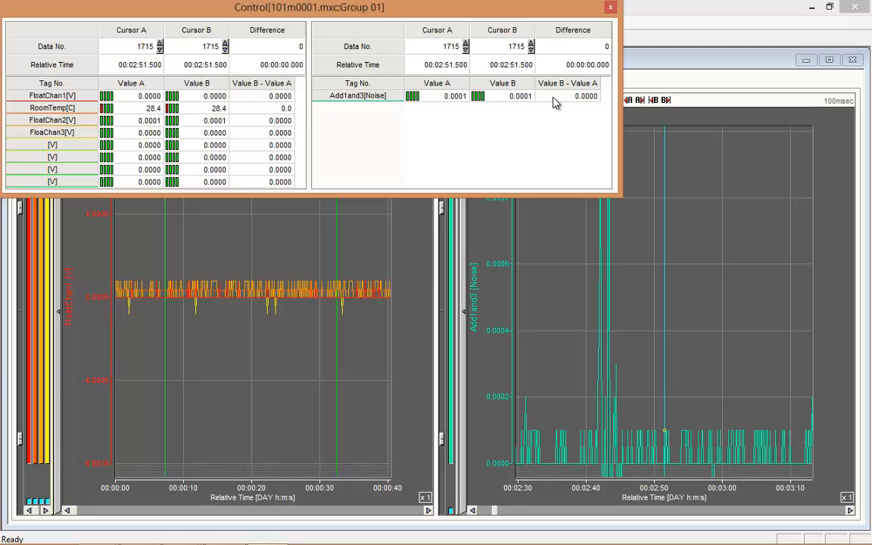
{"action": "left_click", "coordinate": [610, 7]}
Step: Set cursors A and B at about 00:00:09.6 and 00:00:28.6 on the voltage graph and display their values in the Control window
{"action": "left_click_drag", "start_coordinate": [181, 265], "coordinate": [311, 272]}
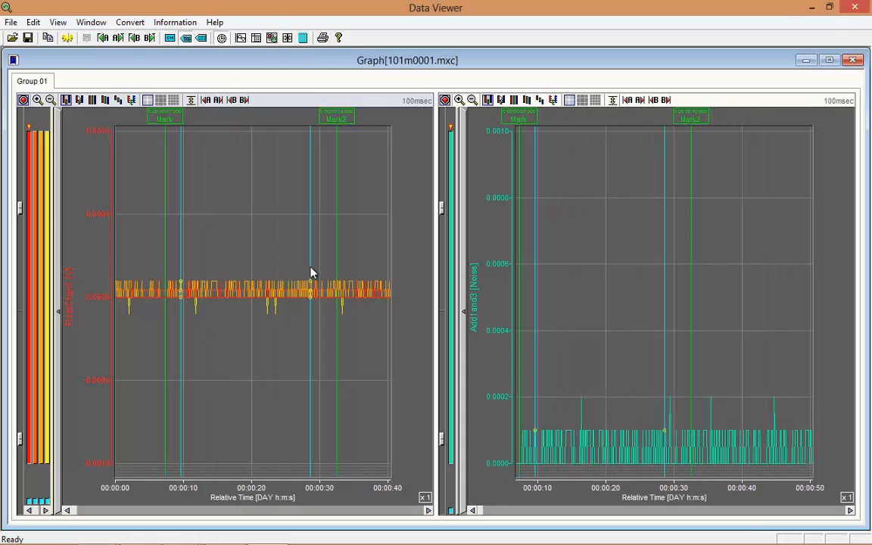
{"action": "left_click", "coordinate": [94, 25]}
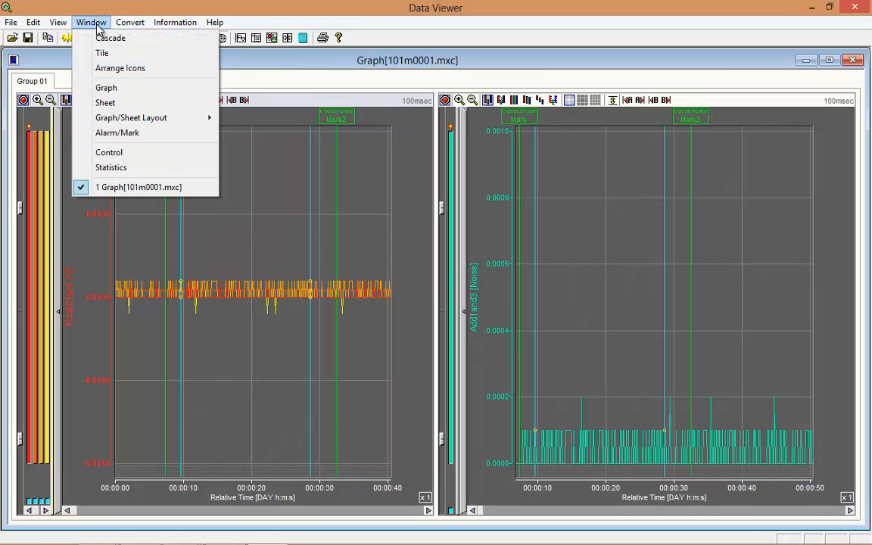
{"action": "left_click", "coordinate": [121, 151]}
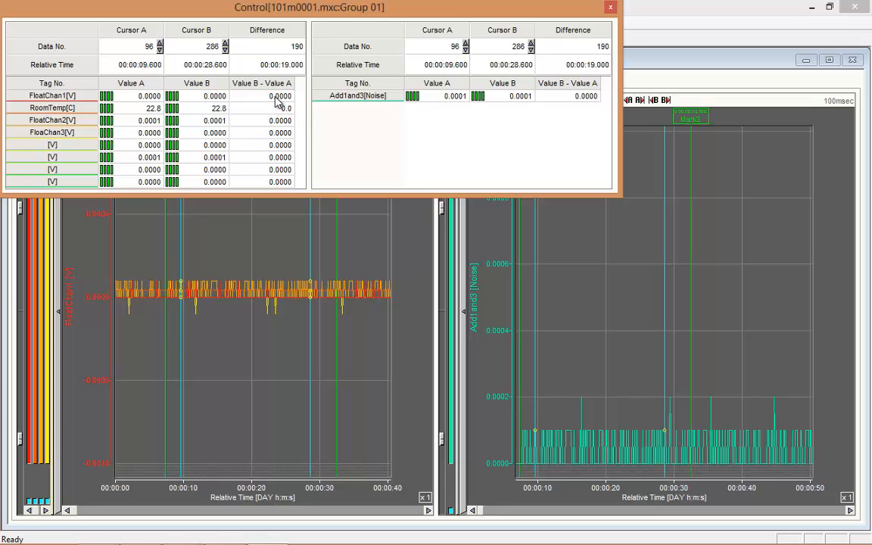
Step: Close the Control window and review the Group 01 statistics between the cursors in the Statistics window, closing it when done
{"action": "left_click", "coordinate": [612, 8]}
{"action": "left_click", "coordinate": [92, 23]}
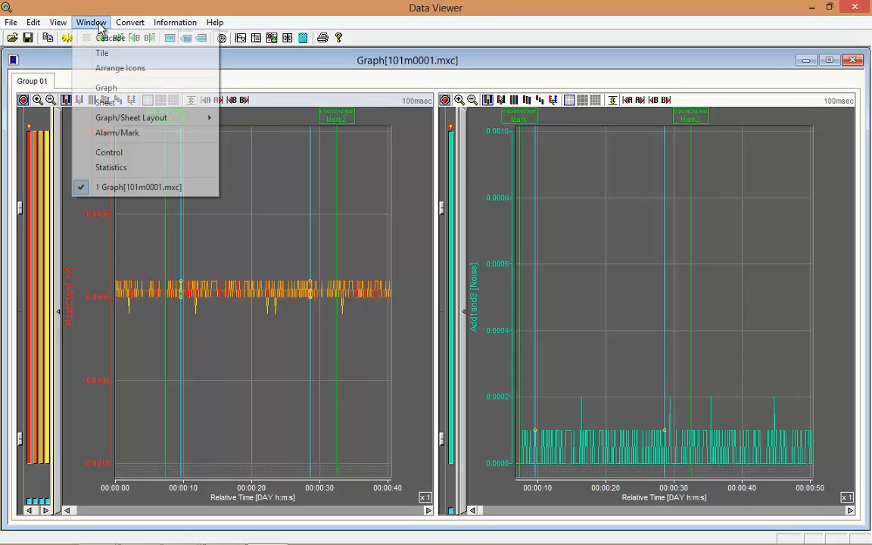
{"action": "left_click", "coordinate": [124, 168]}
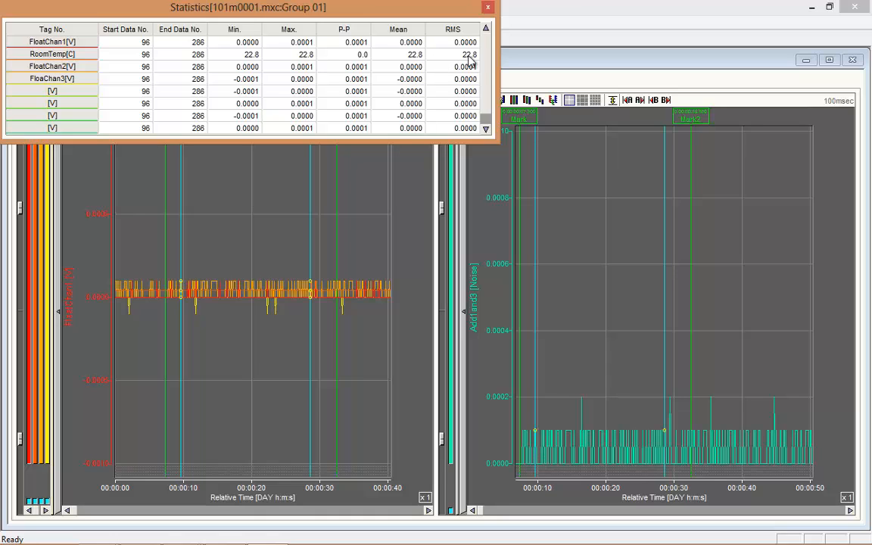
{"action": "scroll", "coordinate": [488, 89], "scroll_direction": "down", "scroll_amount": 1}
{"action": "left_click", "coordinate": [487, 7]}
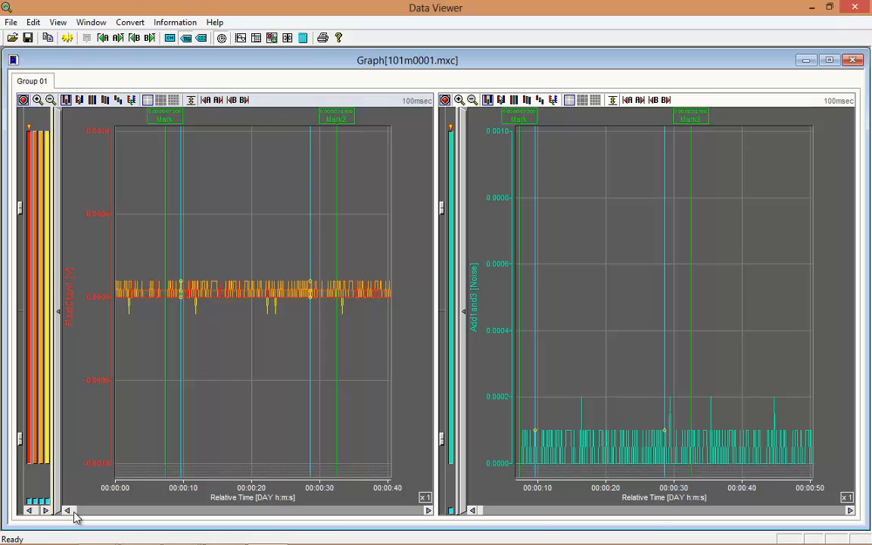
Step: Set cursors A and B around the temperature rise at about 00:02:40.4 and 00:03:14.7 and check their values in the Control window
{"action": "left_click_drag", "start_coordinate": [74, 512], "coordinate": [95, 512]}
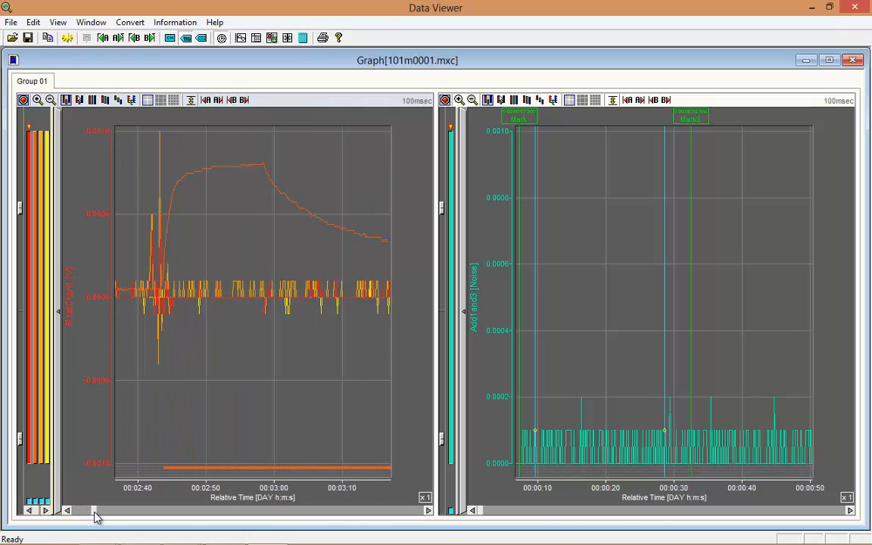
{"action": "left_click_drag", "start_coordinate": [141, 166], "coordinate": [375, 268]}
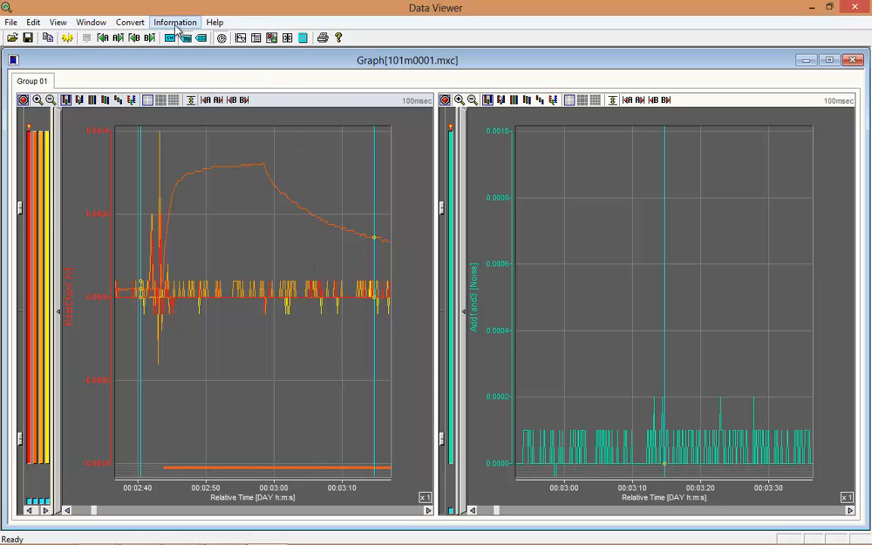
{"action": "left_click", "coordinate": [289, 38]}
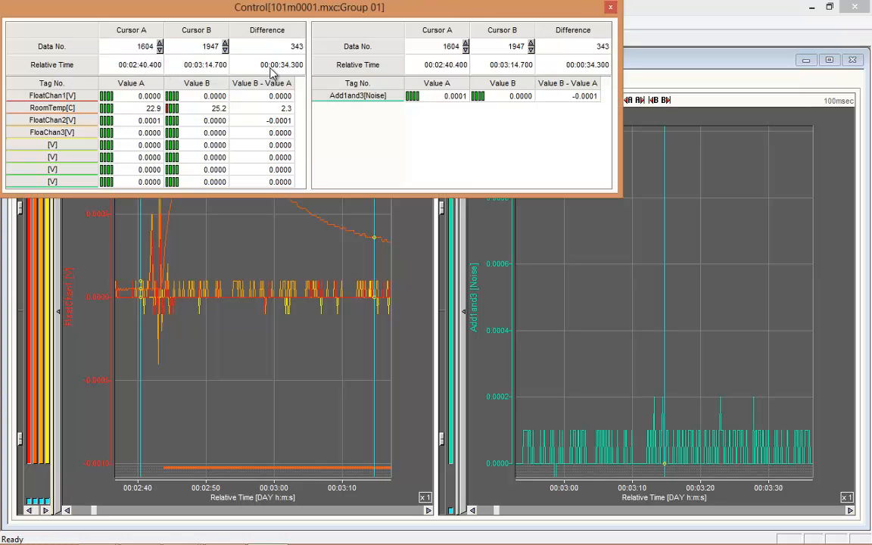
{"action": "left_click", "coordinate": [610, 8]}
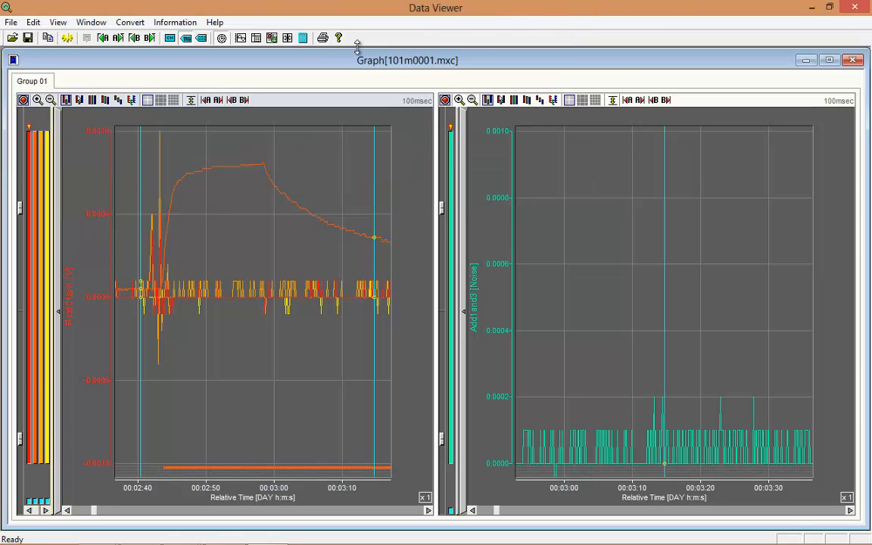
Step: Examine the min, max, P-P, mean and RMS values for the temperature-rise section in the Statistics window and close it
{"action": "left_click", "coordinate": [302, 38]}
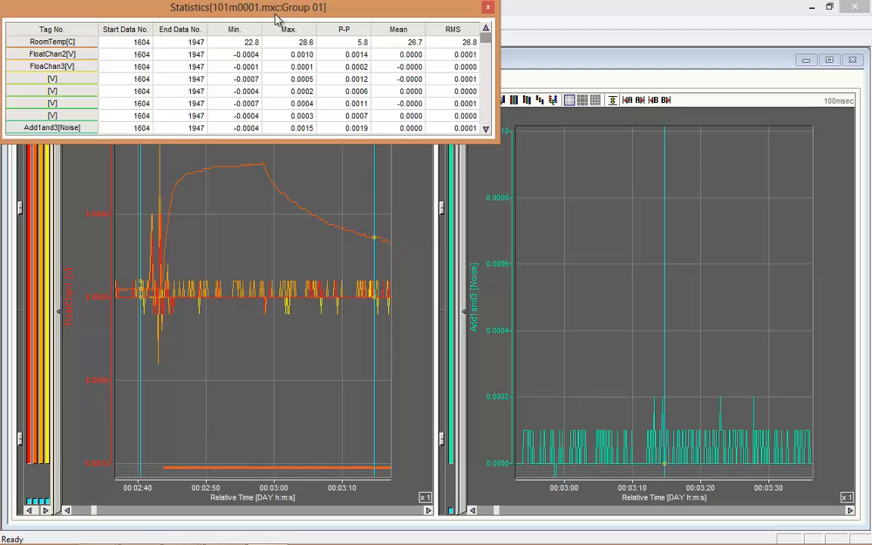
{"action": "left_click_drag", "start_coordinate": [284, 20], "coordinate": [352, 117]}
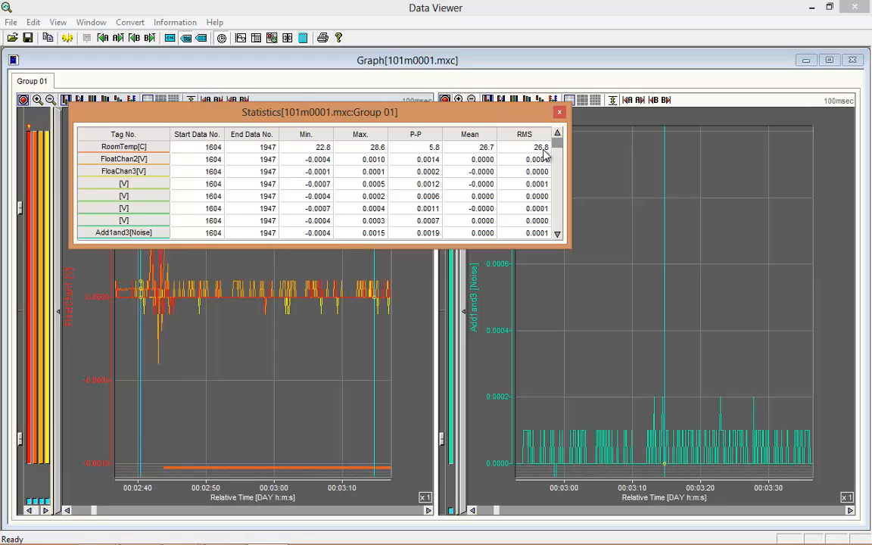
{"action": "left_click", "coordinate": [560, 112]}
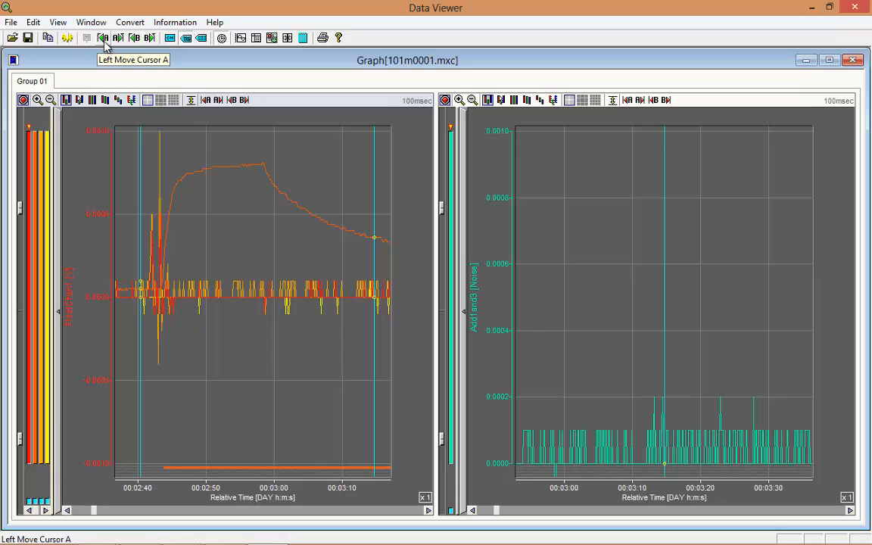
Step: Switch the waveform labels to the channel display and to the tag display
{"action": "left_click", "coordinate": [170, 45]}
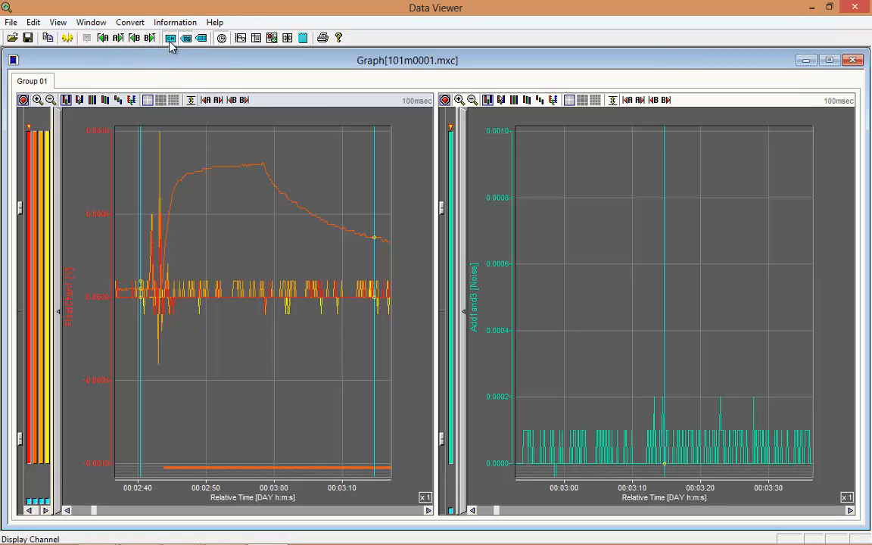
{"action": "left_click", "coordinate": [186, 40]}
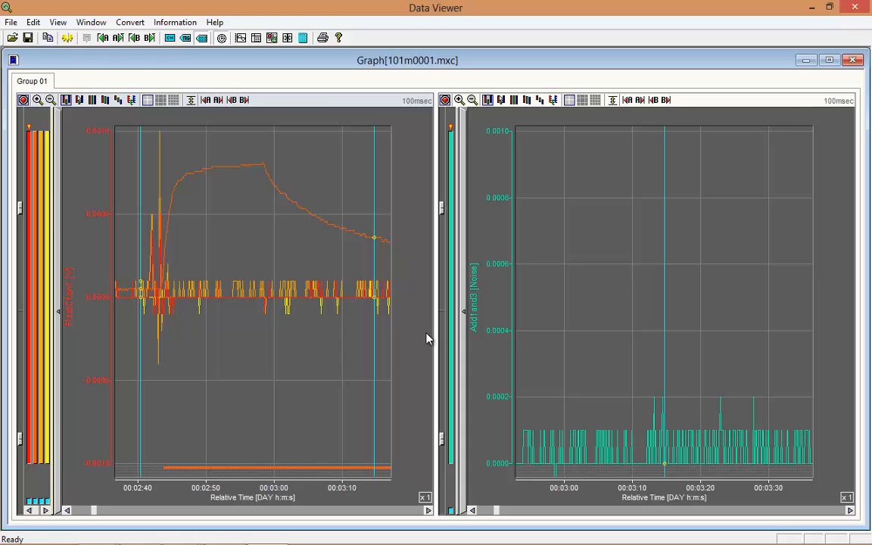
Step: Collapse the voltage graph's curtain and reopen it wide enough to show all eight waveform bars
{"action": "left_click", "coordinate": [60, 314]}
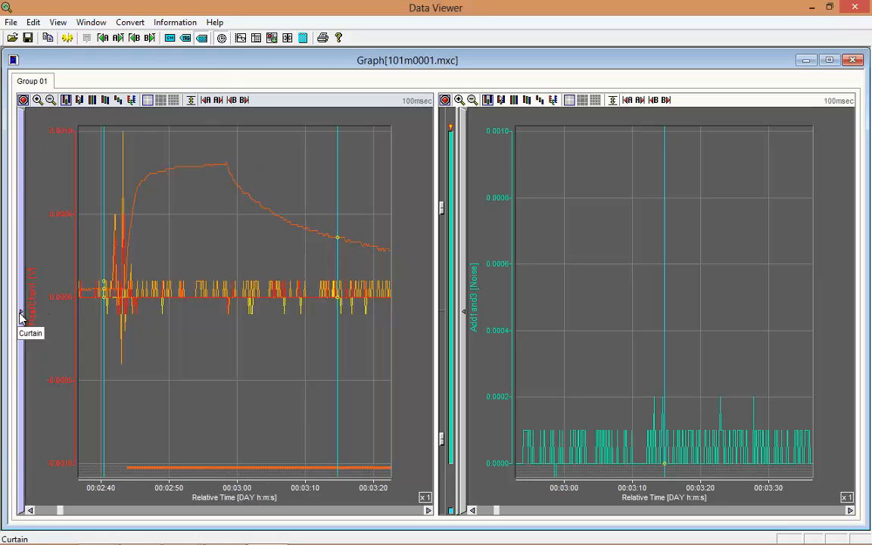
{"action": "left_click", "coordinate": [21, 316]}
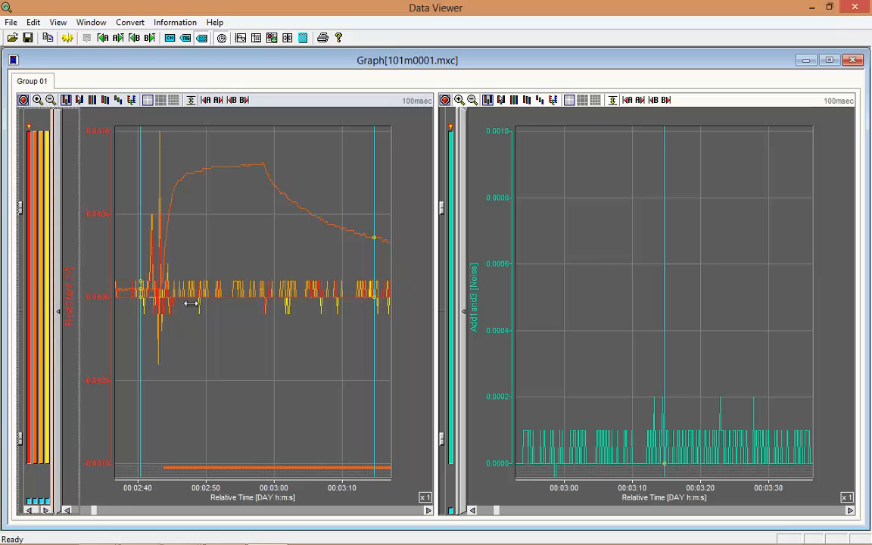
{"action": "left_click_drag", "start_coordinate": [247, 304], "coordinate": [248, 306]}
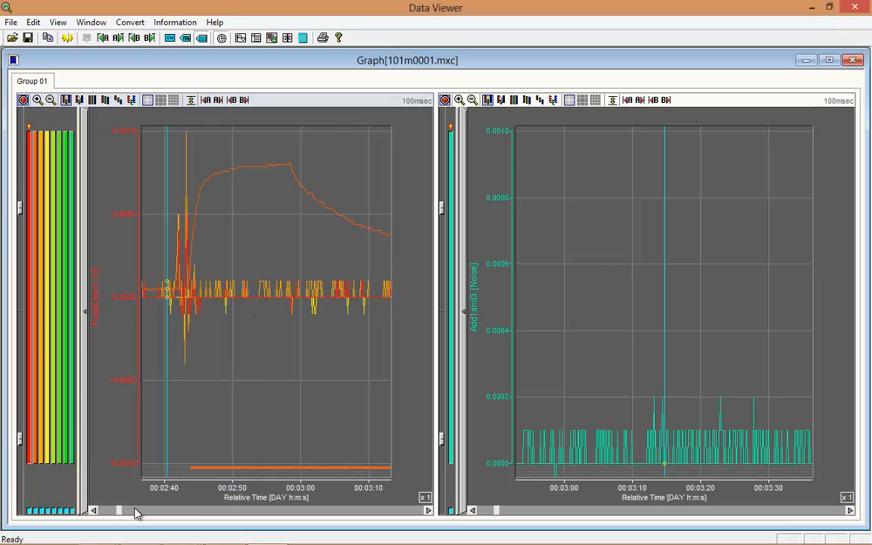
Step: Hide every waveform in the voltage graph except RoomTemp
{"action": "left_click", "coordinate": [72, 512]}
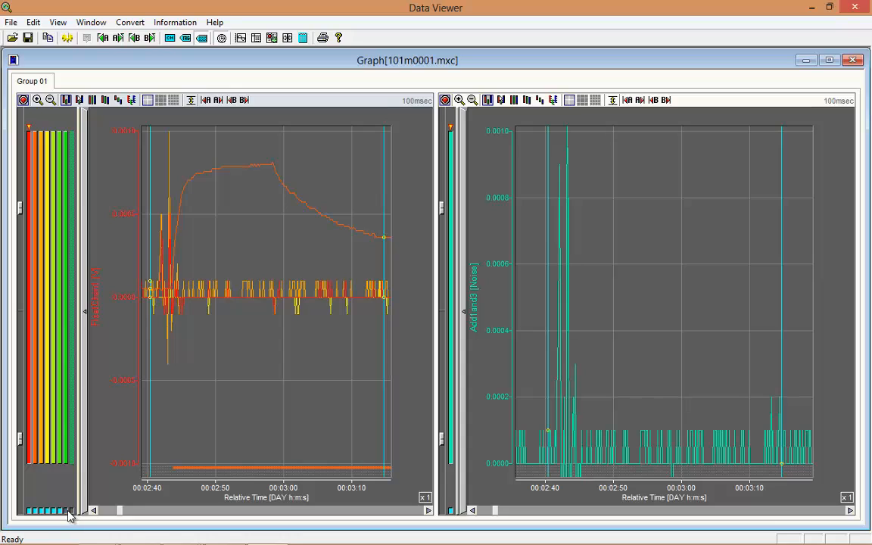
{"action": "left_click", "coordinate": [60, 512]}
{"action": "left_click", "coordinate": [55, 512]}
{"action": "left_click", "coordinate": [48, 512]}
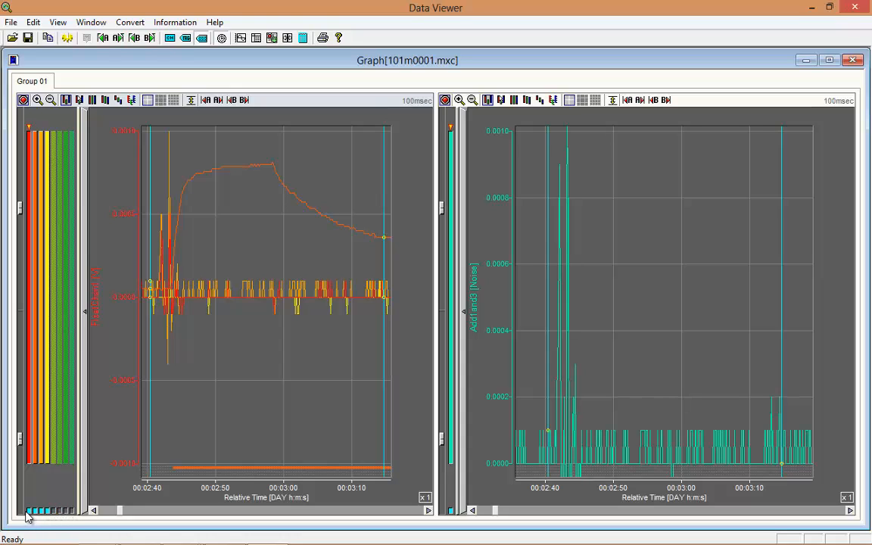
{"action": "left_click", "coordinate": [30, 512]}
{"action": "left_click", "coordinate": [36, 512]}
{"action": "left_click", "coordinate": [42, 511]}
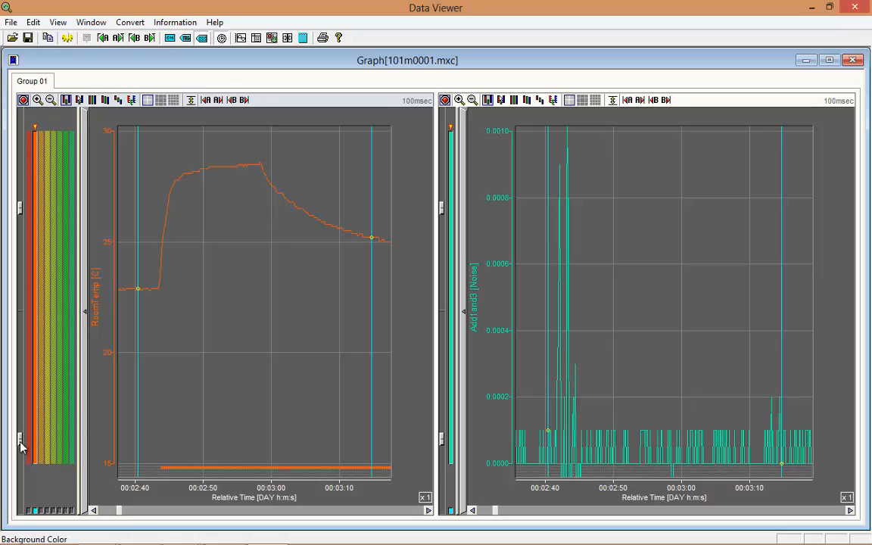
Step: Lighten the RoomTemp graph's background color to medium gray and darken its grid color
{"action": "left_click_drag", "start_coordinate": [20, 443], "coordinate": [21, 412]}
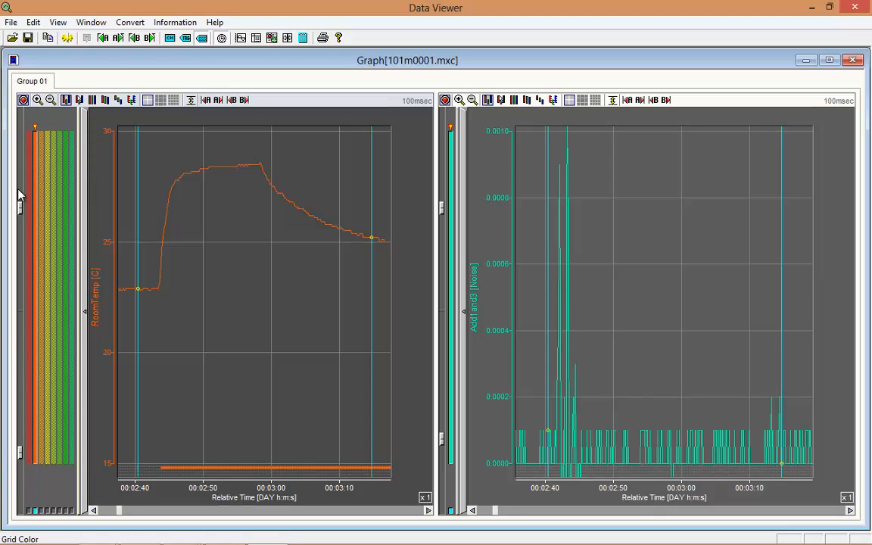
{"action": "left_click_drag", "start_coordinate": [19, 212], "coordinate": [25, 242]}
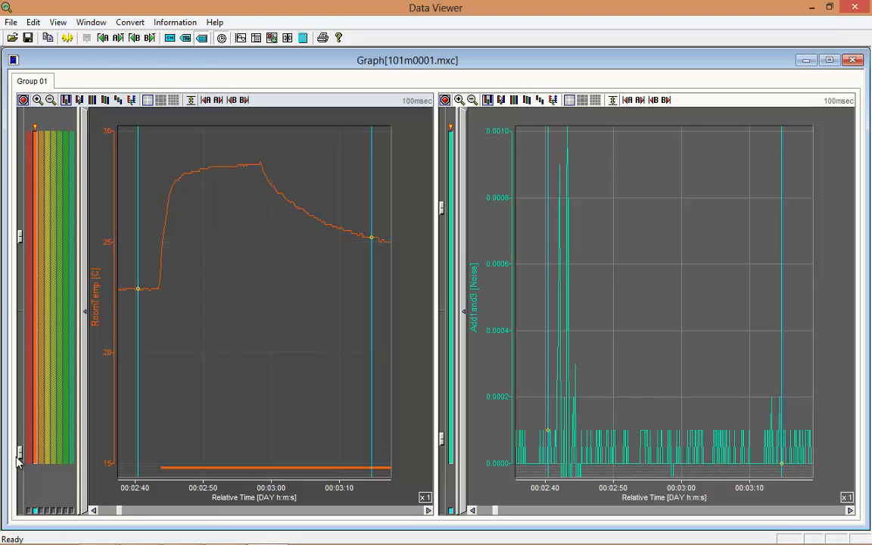
{"action": "left_click_drag", "start_coordinate": [20, 457], "coordinate": [20, 418]}
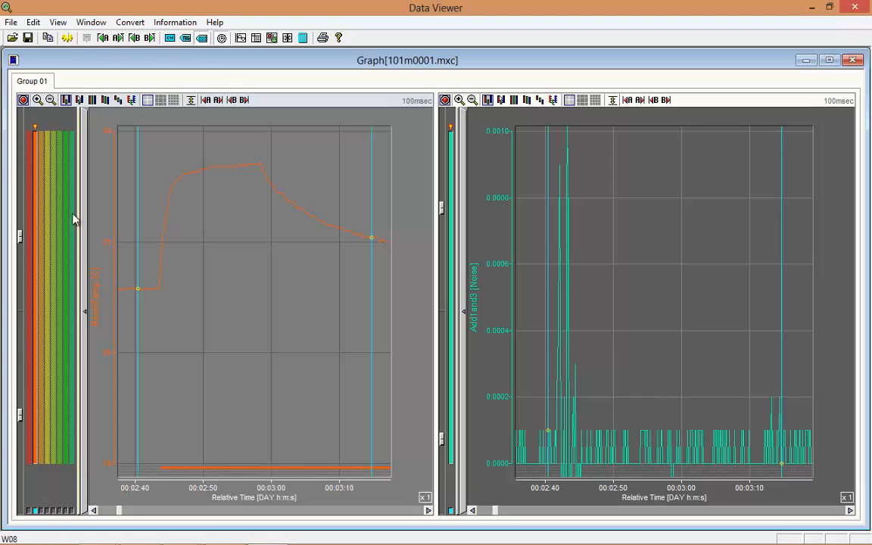
Step: Zoom the RoomTemp graph's time axis in to x 5 and back out to x 1/2
{"action": "left_click", "coordinate": [37, 100]}
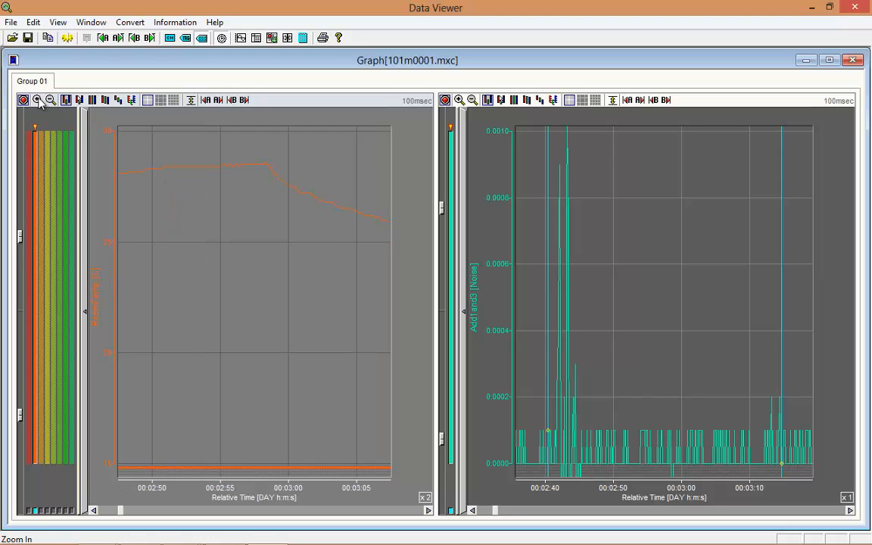
{"action": "left_click", "coordinate": [38, 100]}
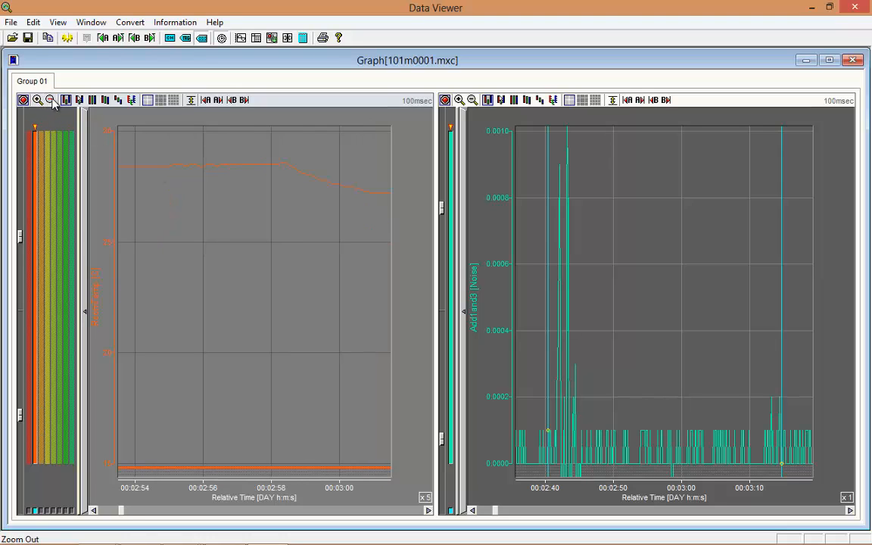
{"action": "left_click", "coordinate": [50, 100]}
{"action": "left_click", "coordinate": [50, 100]}
{"action": "left_click", "coordinate": [50, 100]}
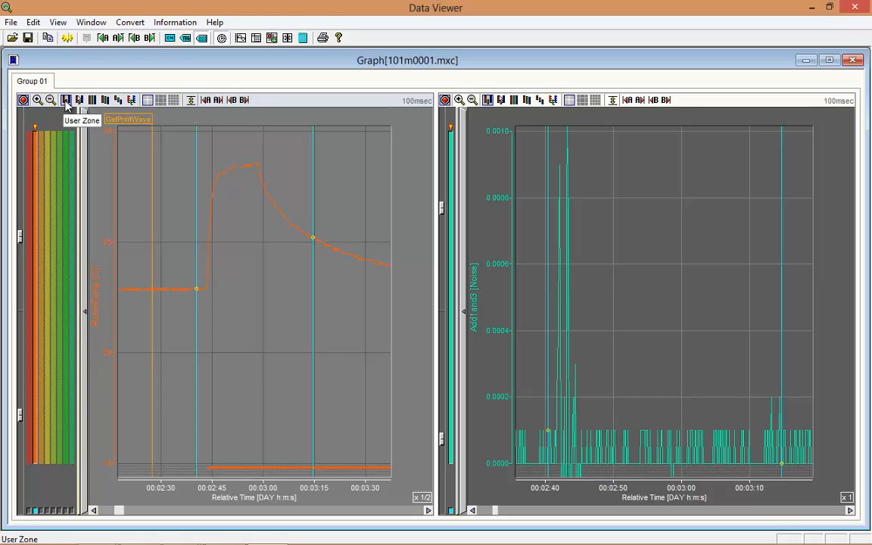
Step: Switch from User Zone to zone editing, shrink RoomTemp's display zone from both ends and shift it slightly lower
{"action": "left_click", "coordinate": [67, 102]}
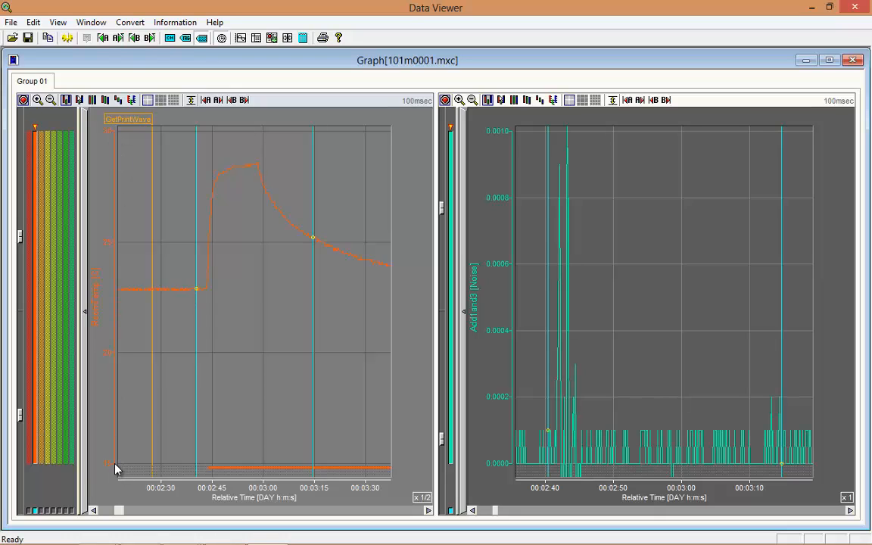
{"action": "left_click", "coordinate": [79, 103]}
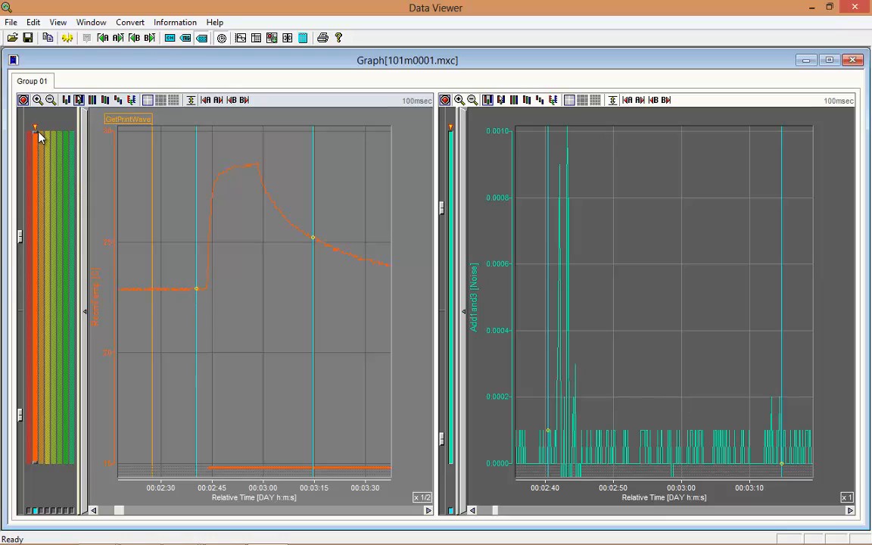
{"action": "left_click_drag", "start_coordinate": [39, 171], "coordinate": [38, 189]}
{"action": "left_click_drag", "start_coordinate": [33, 464], "coordinate": [33, 352]}
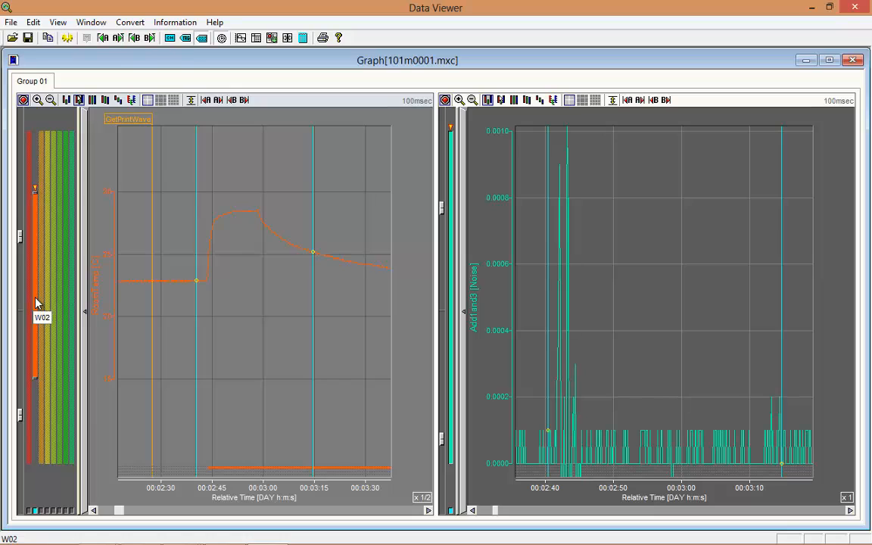
{"action": "mouse_move", "coordinate": [36, 275]}
{"action": "left_mouse_down"}
{"action": "mouse_move", "coordinate": [36, 239]}
{"action": "mouse_move", "coordinate": [41, 326]}
{"action": "left_mouse_up"}
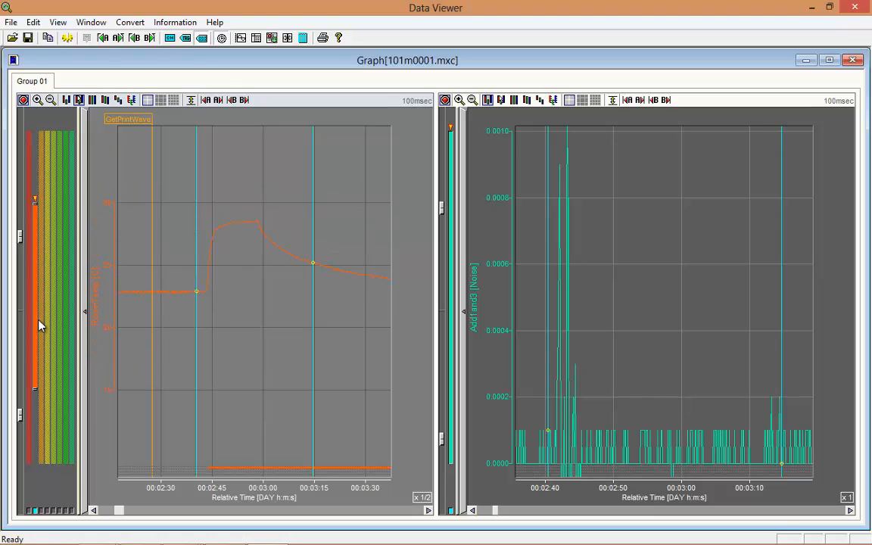
Step: Display RoomTemp at full zone height, and overlay it with FloatChan1 and FloatChan2 in Slide Zone
{"action": "left_click", "coordinate": [93, 100]}
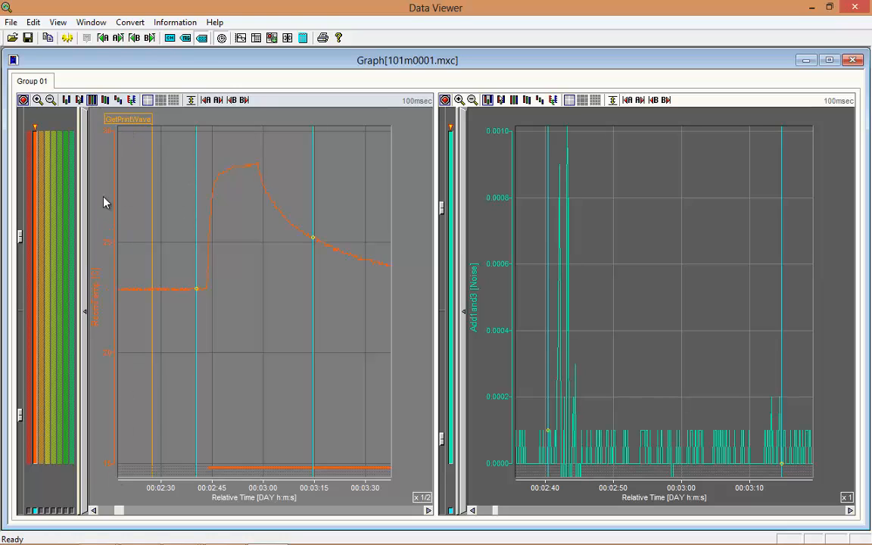
{"action": "left_click", "coordinate": [105, 100]}
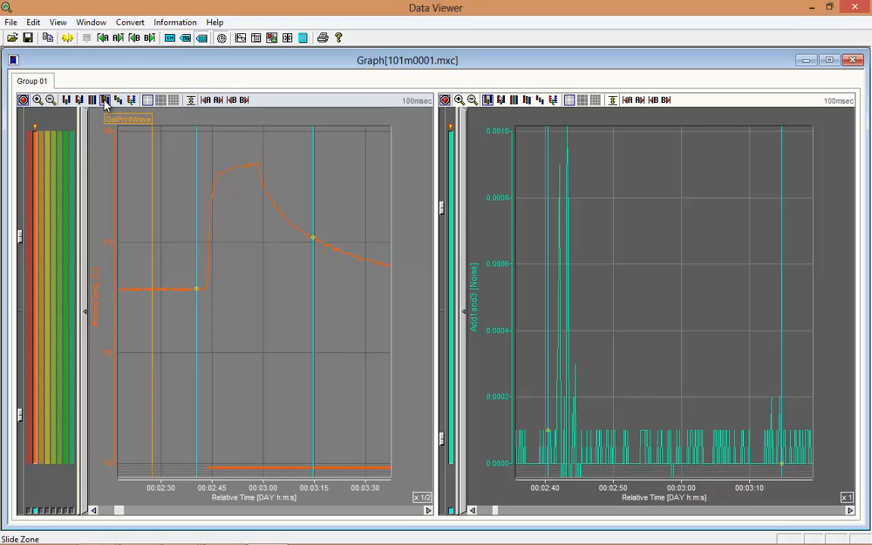
{"action": "left_click", "coordinate": [29, 510]}
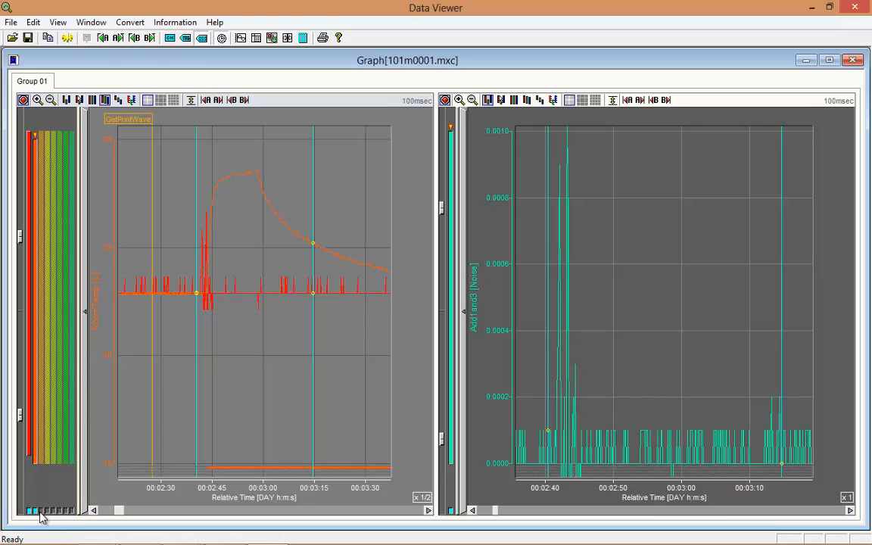
{"action": "left_click", "coordinate": [40, 511]}
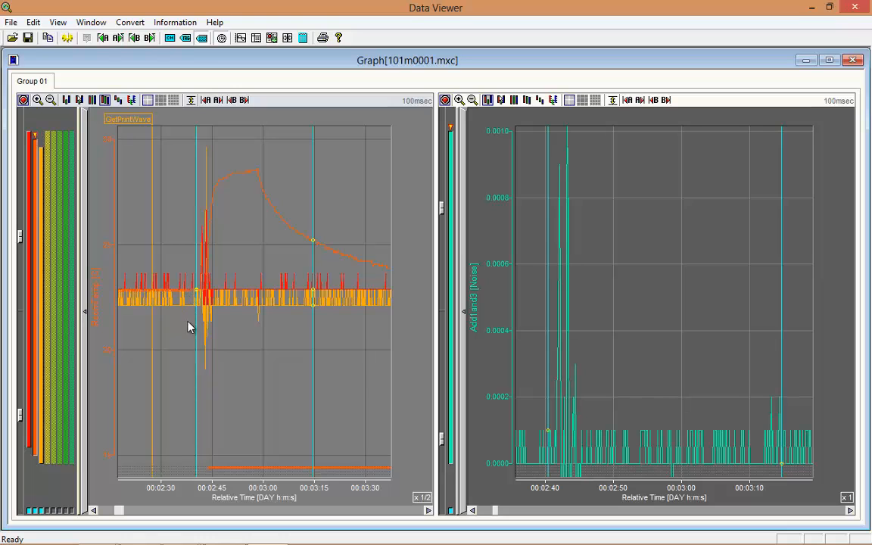
Step: Stack the three waveforms in separate zones, and overlay them again using RoomTemp's edited zone at x 1/2
{"action": "left_click", "coordinate": [119, 106]}
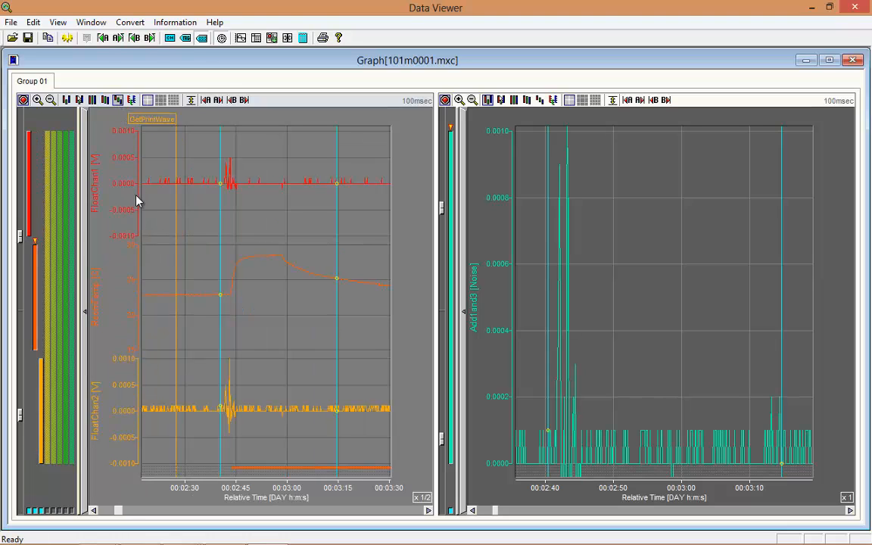
{"action": "left_click", "coordinate": [131, 101]}
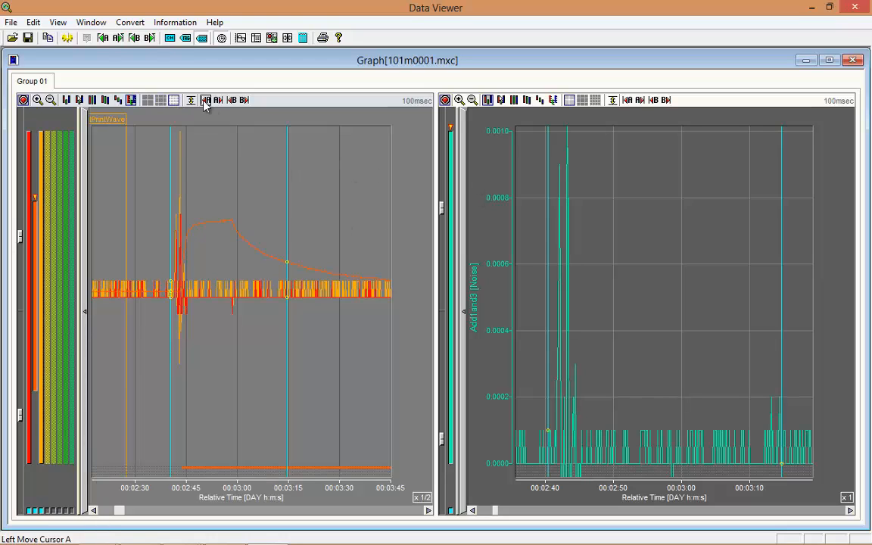
{"action": "left_click", "coordinate": [51, 100]}
{"action": "left_click", "coordinate": [37, 100]}
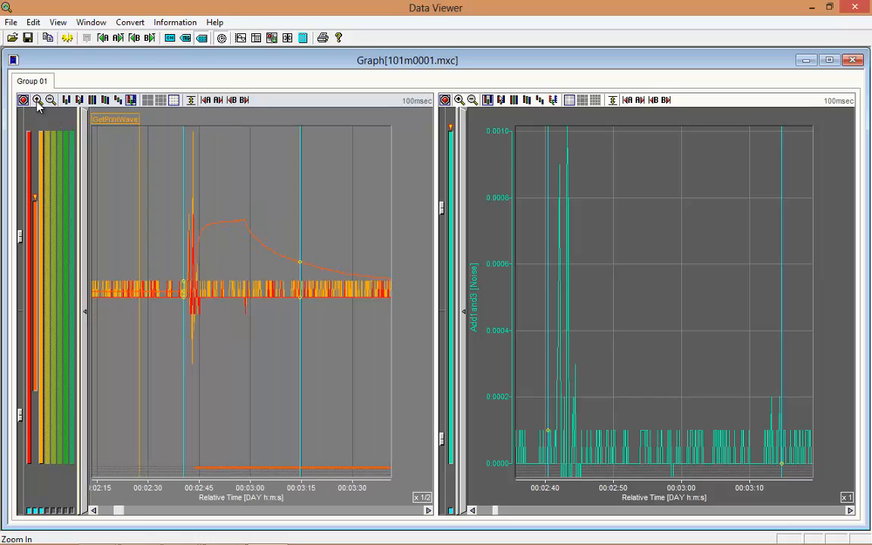
Step: Zoom the left graph's time axis in to x 20 and back out to x 1
{"action": "left_click", "coordinate": [37, 101]}
{"action": "left_click", "coordinate": [37, 101]}
{"action": "left_click", "coordinate": [37, 100]}
{"action": "left_click", "coordinate": [37, 101]}
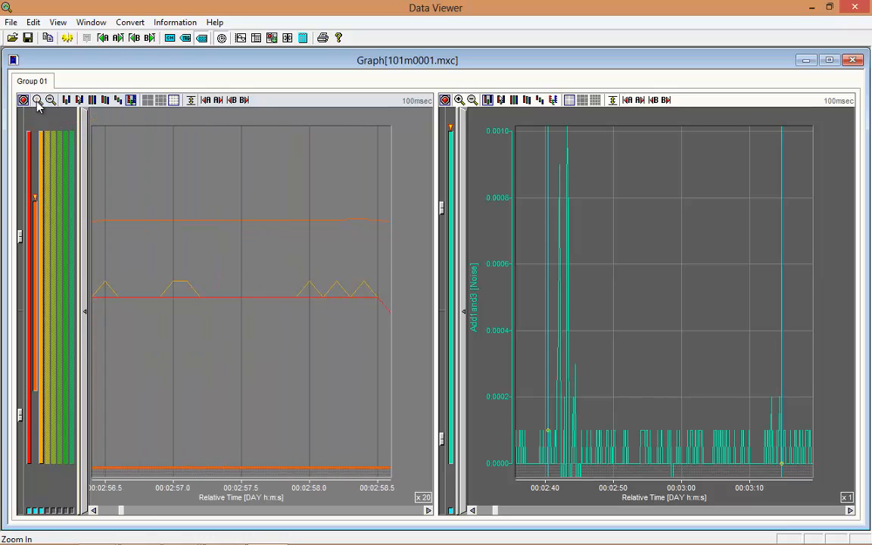
{"action": "left_click", "coordinate": [51, 101]}
{"action": "left_click", "coordinate": [50, 101]}
{"action": "left_click", "coordinate": [51, 101]}
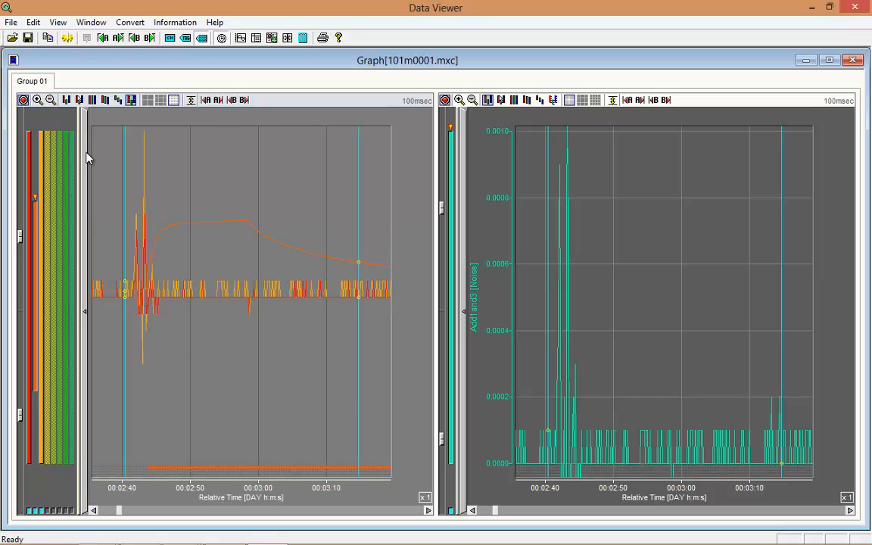
Step: Overlay the left graph's three waveforms at full zone height, and switch its grid to the coarsest and back to the densest
{"action": "left_click", "coordinate": [92, 100]}
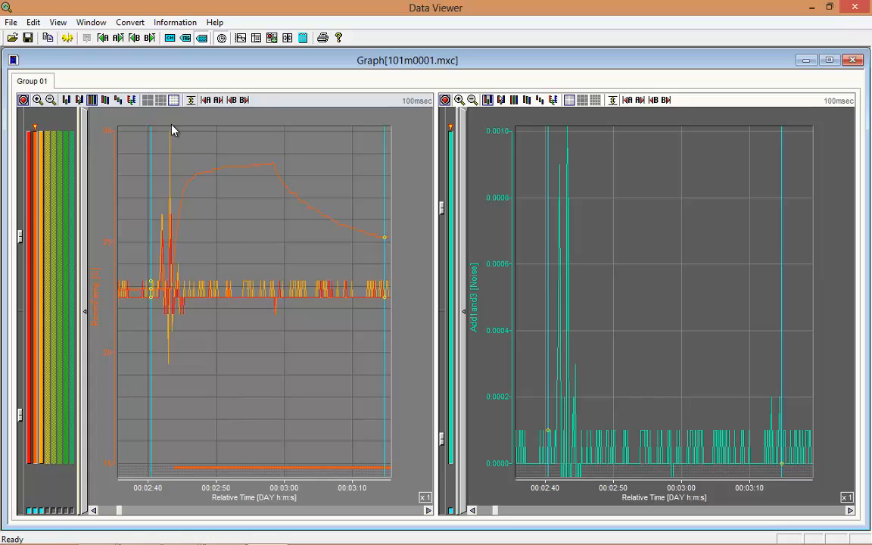
{"action": "left_click", "coordinate": [148, 100]}
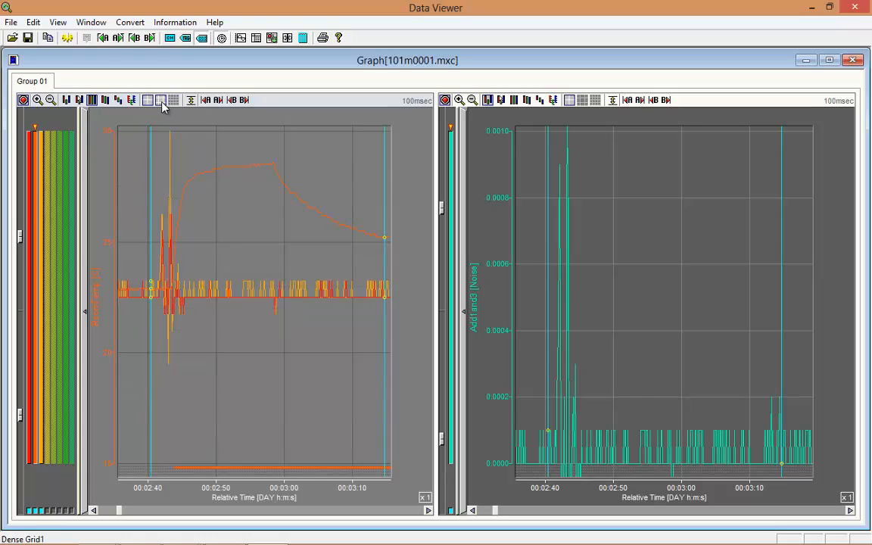
{"action": "left_click", "coordinate": [173, 101]}
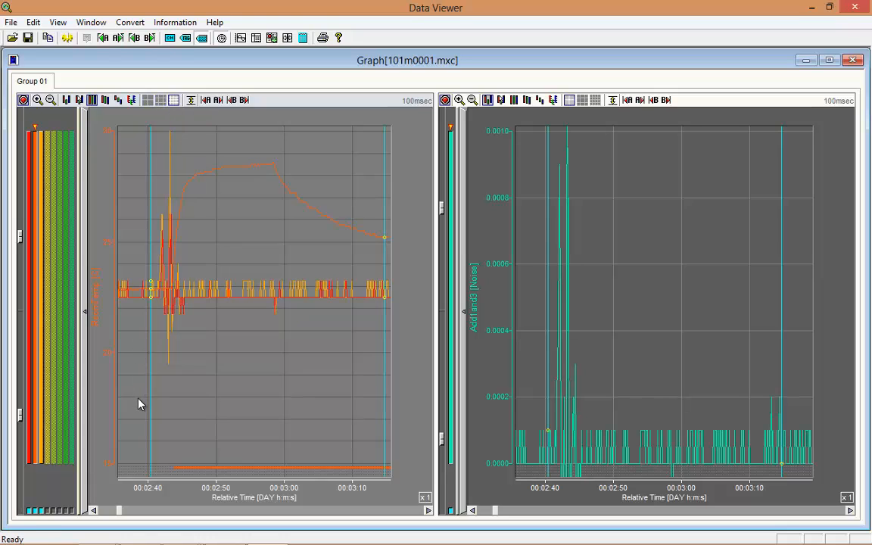
Step: Stack the three waveforms in separate zones around the spike near 00:05:24, and turn on waveform clipping
{"action": "left_click", "coordinate": [191, 100]}
{"action": "left_click", "coordinate": [192, 103]}
{"action": "left_click_drag", "start_coordinate": [122, 517], "coordinate": [141, 516]}
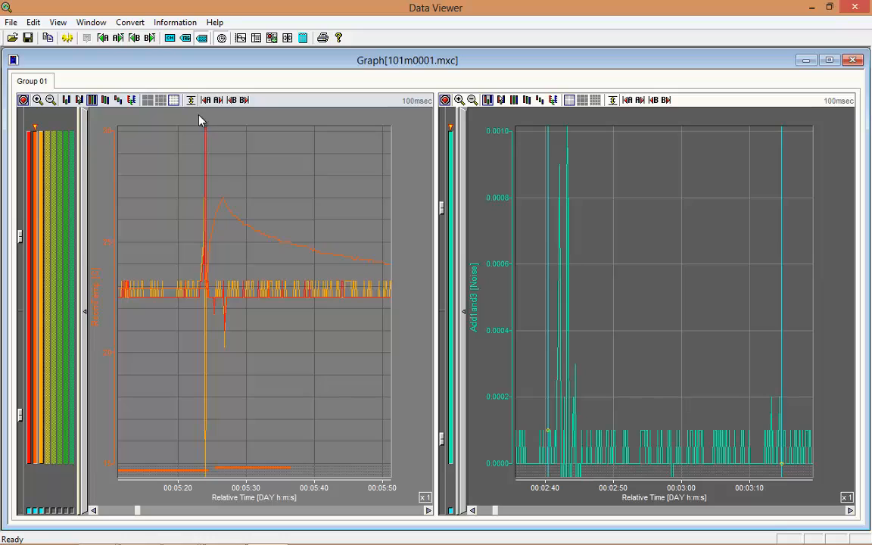
{"action": "left_click", "coordinate": [117, 103]}
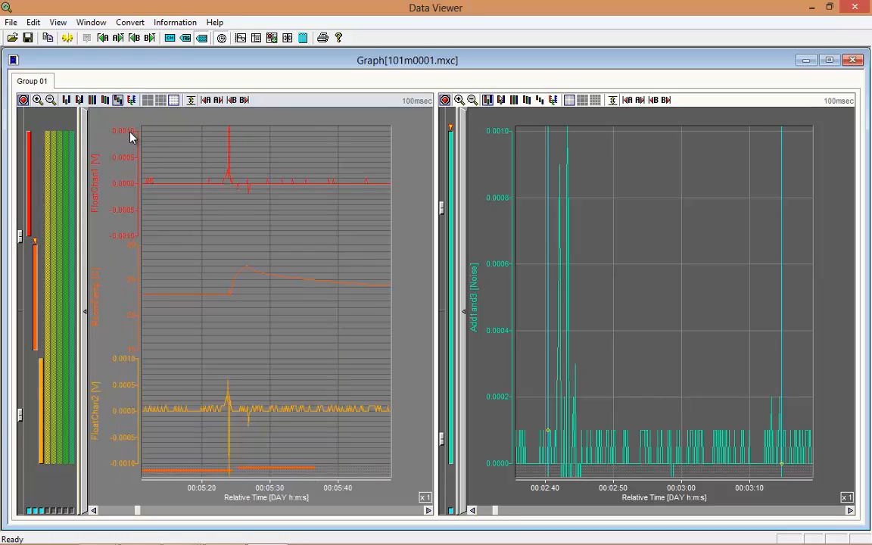
{"action": "left_click", "coordinate": [191, 100]}
Step: Zoom the left graph's time axis to x 2 and place cursors A and B at about 00:03:01 and 00:03:05
{"action": "left_click", "coordinate": [37, 99]}
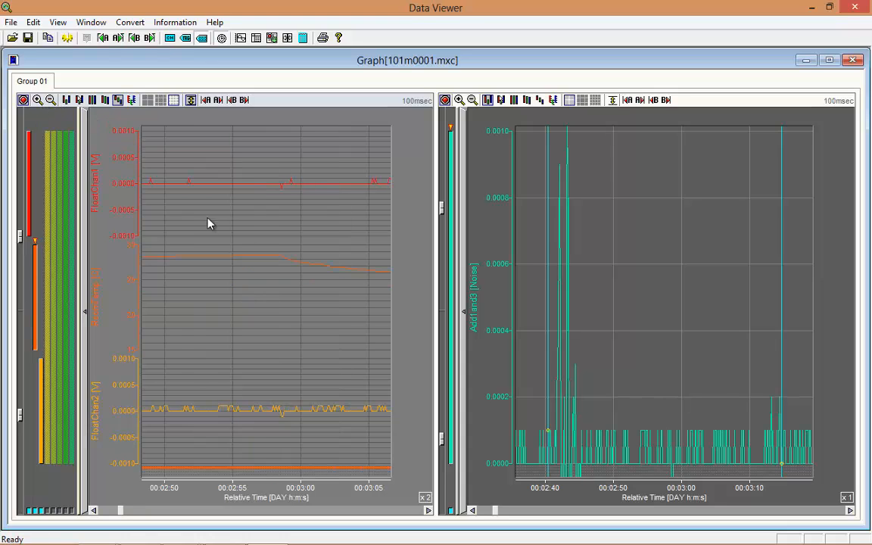
{"action": "left_click", "coordinate": [313, 223]}
{"action": "left_click_drag", "start_coordinate": [313, 218], "coordinate": [374, 232]}
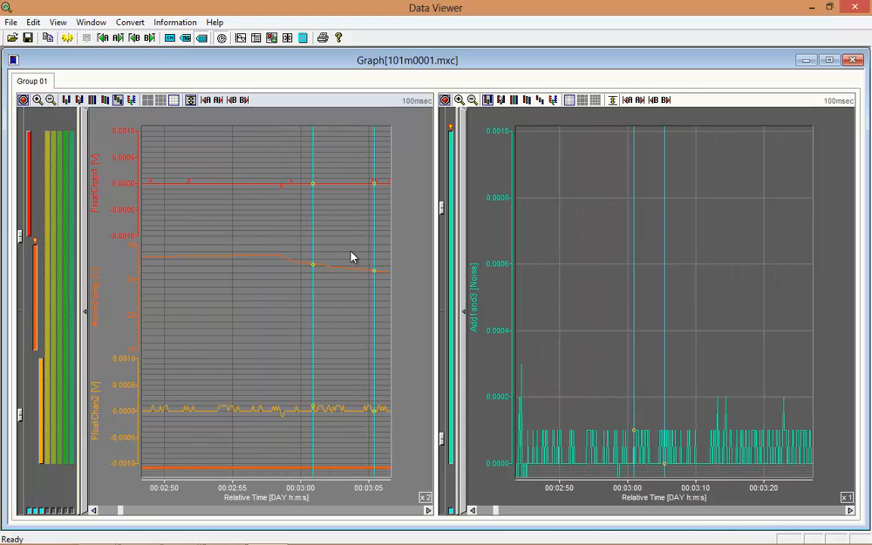
Step: Show the spike near 00:05:24 and turn waveform clipping off and on again to compare its peaks
{"action": "left_click_drag", "start_coordinate": [121, 511], "coordinate": [138, 508]}
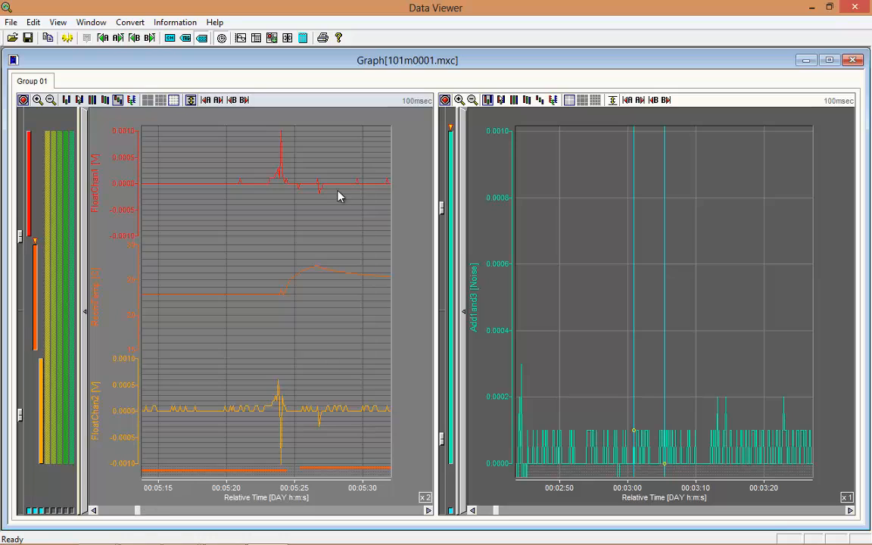
{"action": "left_click", "coordinate": [190, 101]}
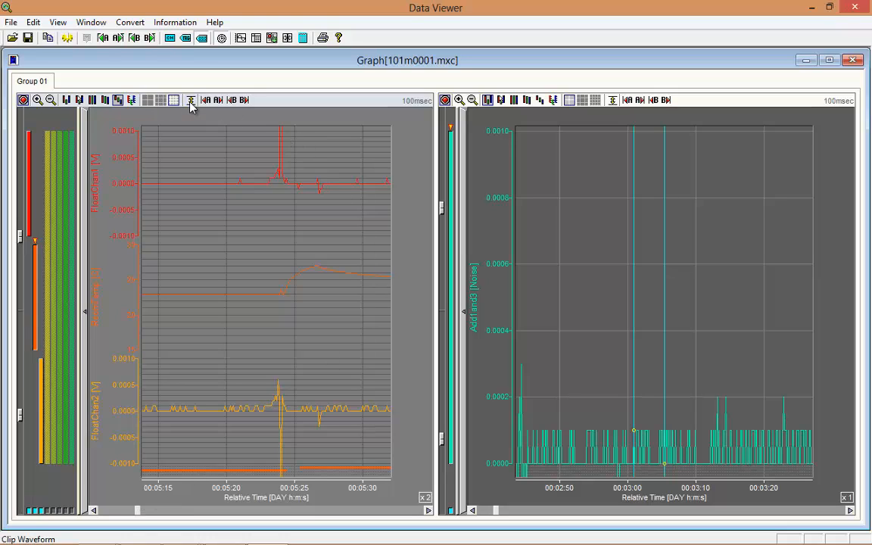
{"action": "left_click", "coordinate": [190, 104]}
{"action": "left_click", "coordinate": [191, 103]}
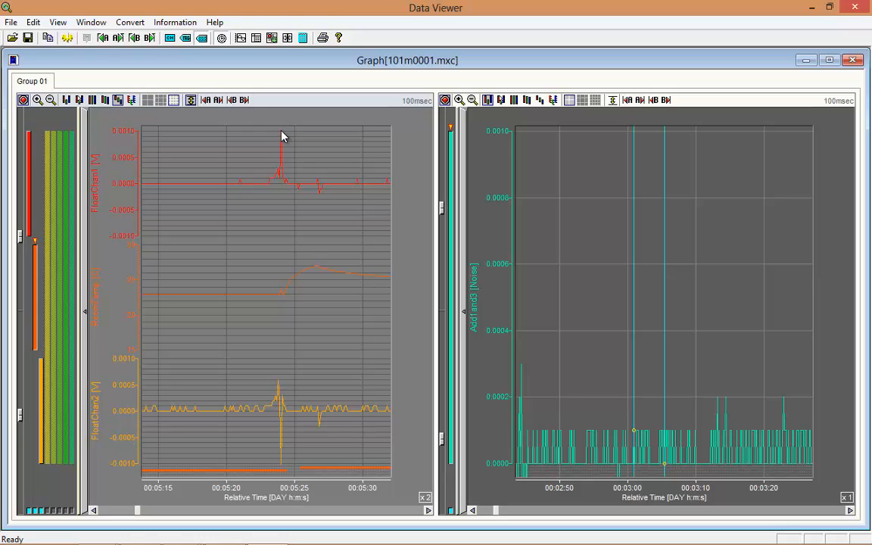
Step: Place a cursor at about 00:05:30, and move cursors A and B left and right between the ends of the orange alarm bars
{"action": "left_click", "coordinate": [215, 184]}
{"action": "left_click", "coordinate": [365, 184]}
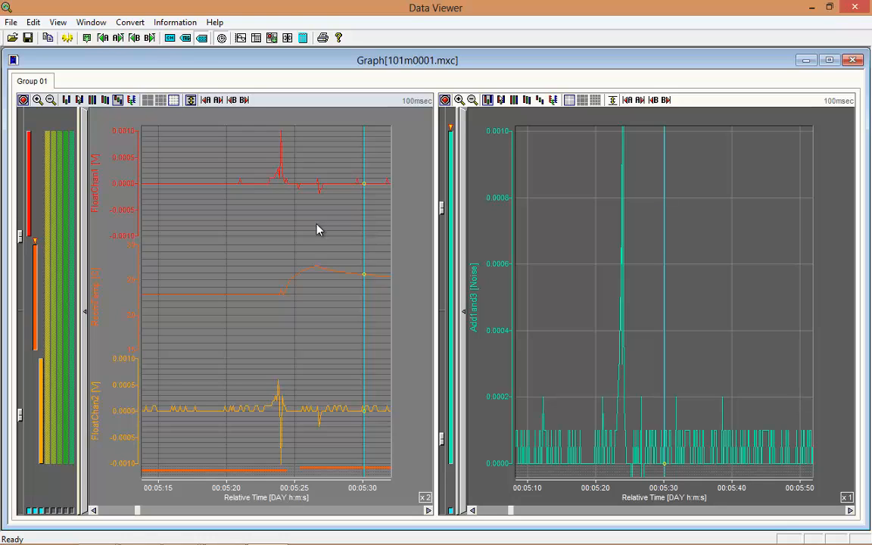
{"action": "left_click", "coordinate": [207, 103]}
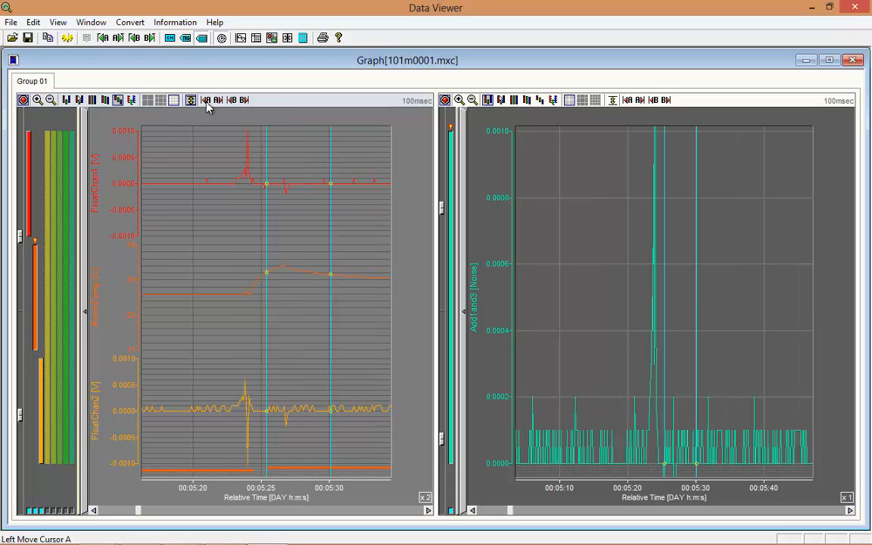
{"action": "left_click", "coordinate": [207, 102]}
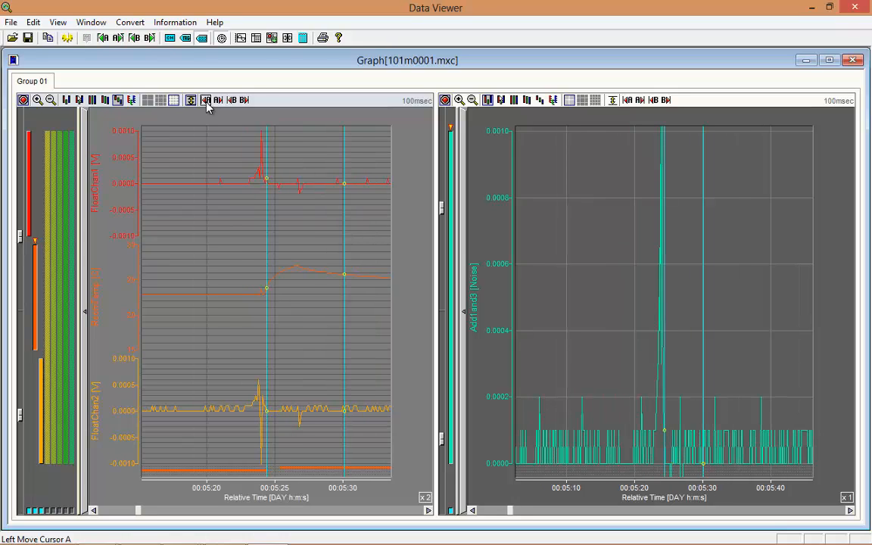
{"action": "left_click", "coordinate": [206, 103]}
{"action": "left_click", "coordinate": [218, 106]}
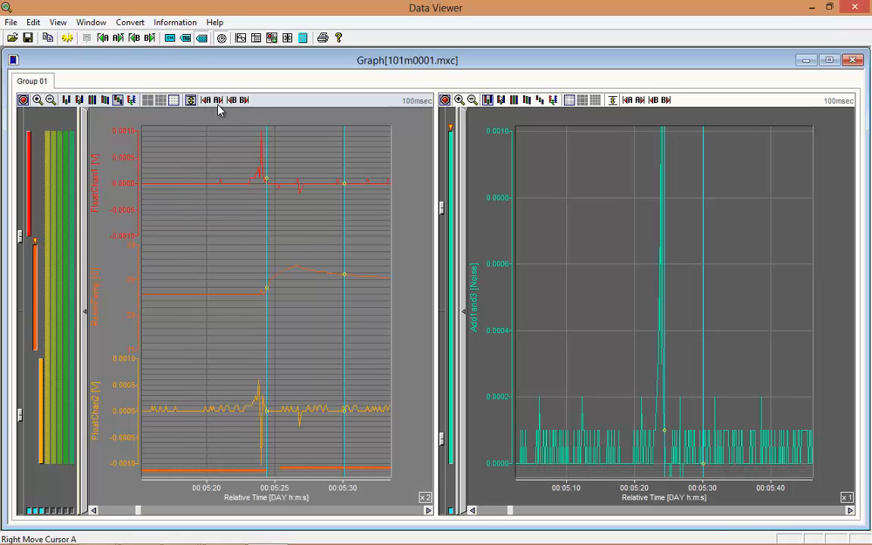
{"action": "left_click", "coordinate": [234, 106]}
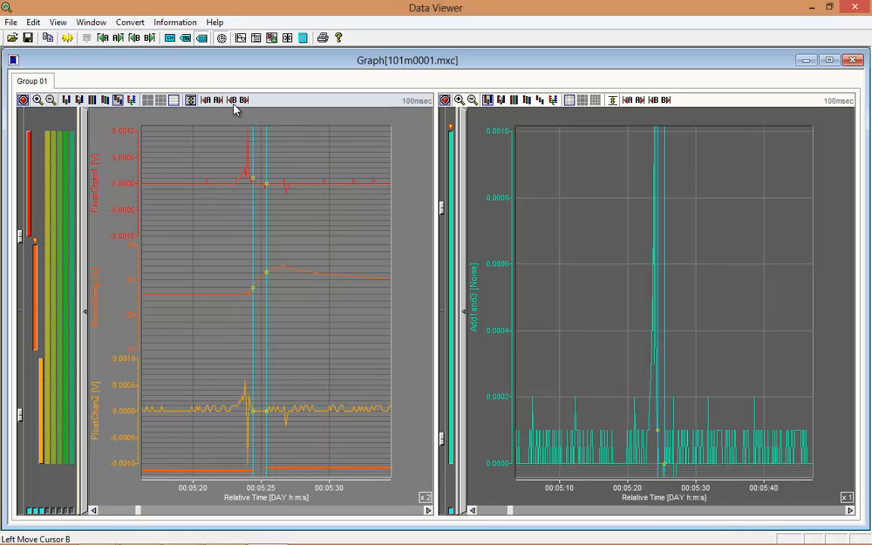
{"action": "left_click", "coordinate": [246, 104]}
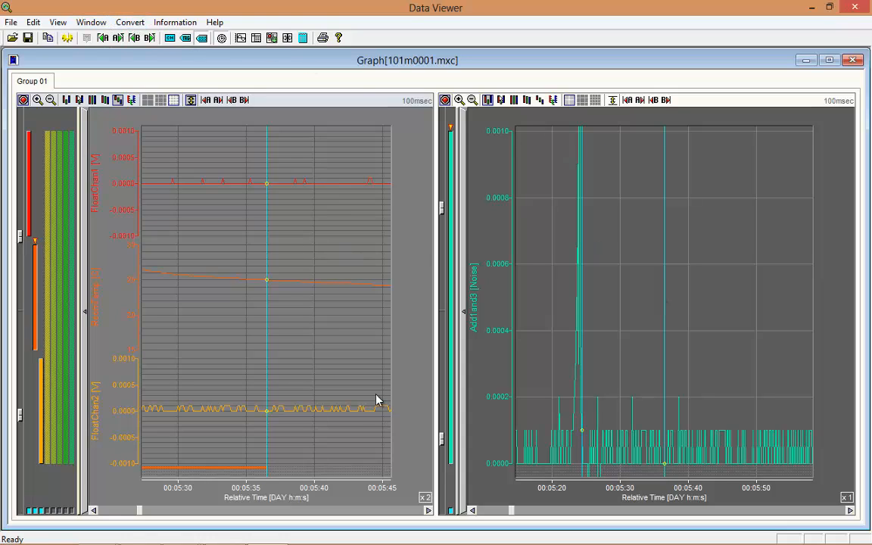
Step: In the ASCII conversion settings, select by channel, try RoomTemp as first channel, restore FloatChan1, and leave without converting
{"action": "left_click", "coordinate": [130, 24]}
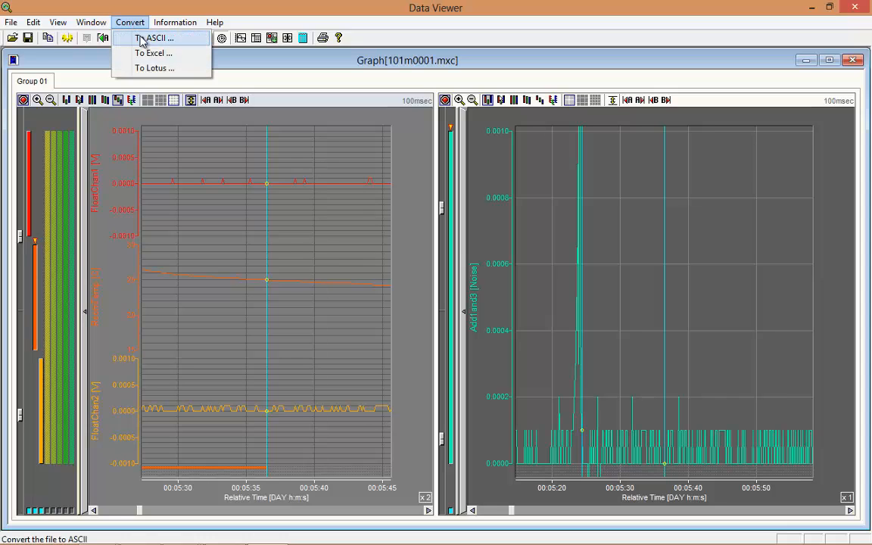
{"action": "left_click", "coordinate": [141, 39]}
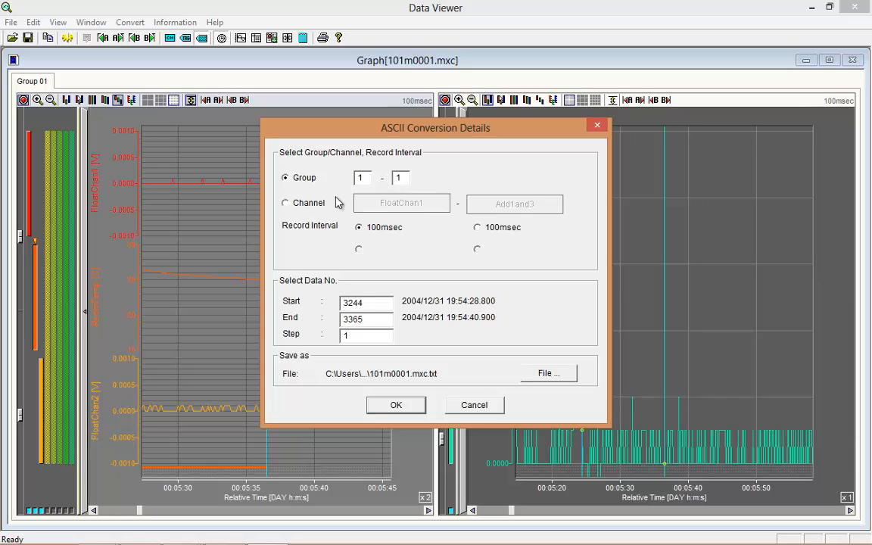
{"action": "left_click", "coordinate": [285, 203]}
{"action": "left_click", "coordinate": [406, 208]}
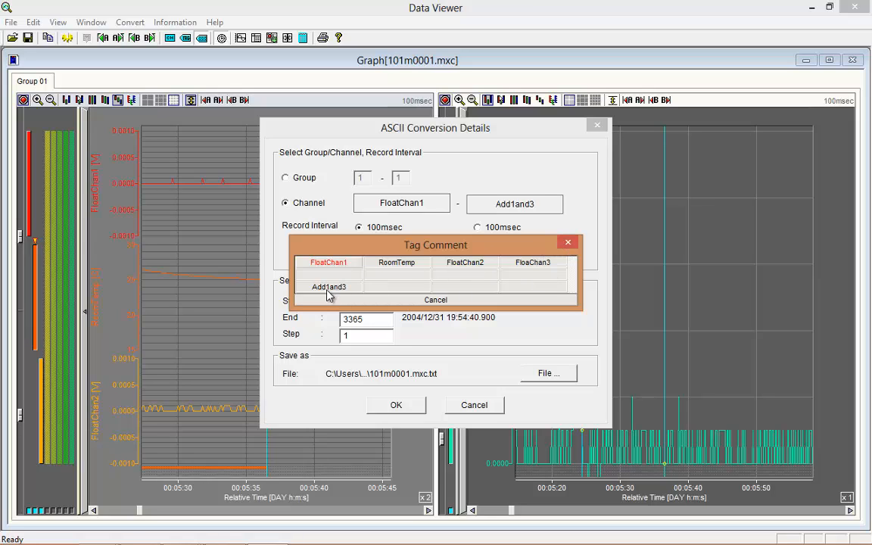
{"action": "left_click", "coordinate": [396, 264]}
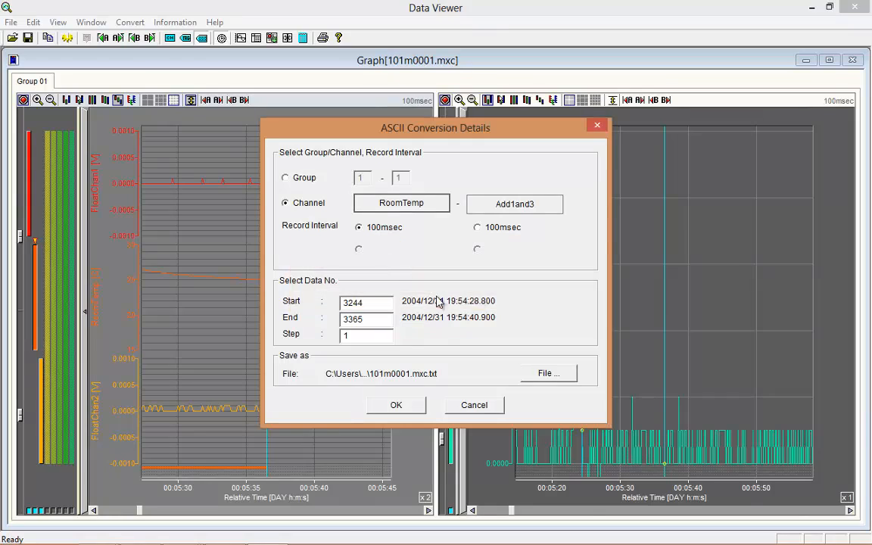
{"action": "left_click", "coordinate": [386, 209]}
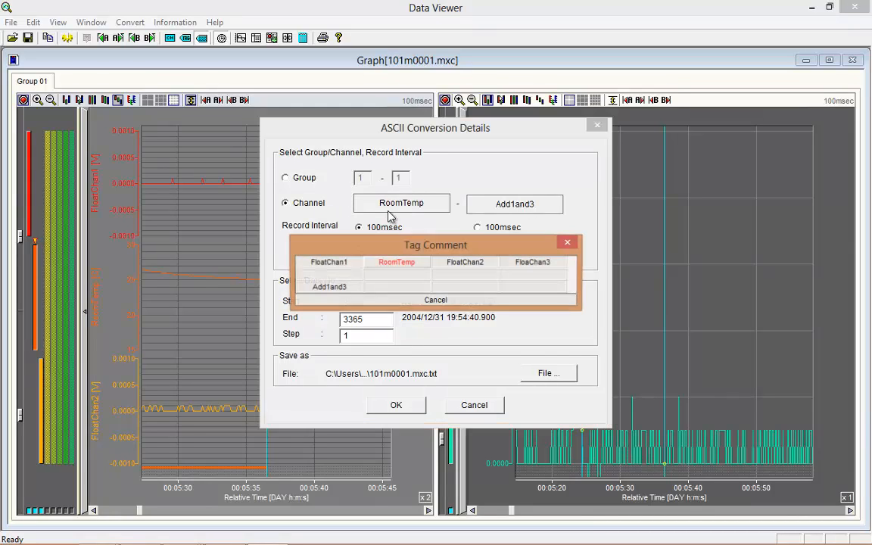
{"action": "left_click", "coordinate": [333, 263]}
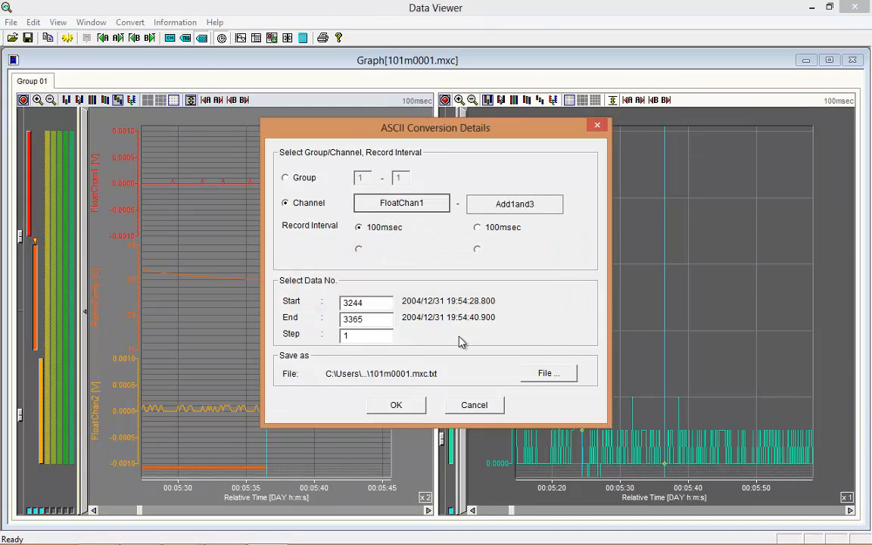
{"action": "left_click", "coordinate": [480, 228]}
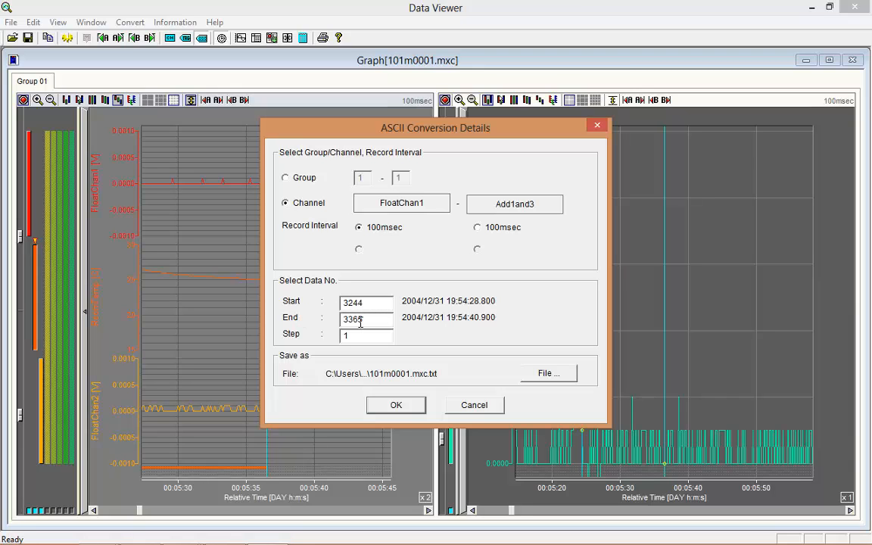
{"action": "left_click", "coordinate": [477, 405]}
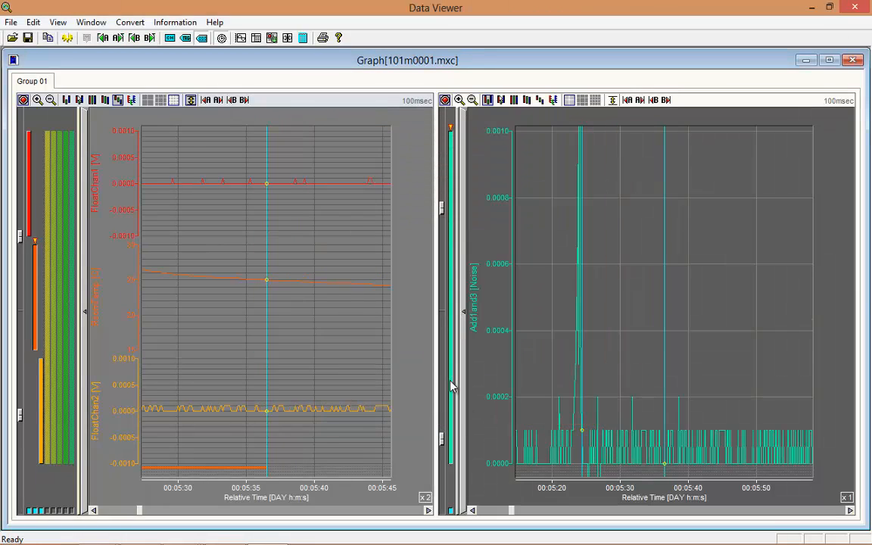
Step: Erase the cursors, and examine the ASCII conversion range for the whole recording without converting
{"action": "left_click", "coordinate": [32, 23]}
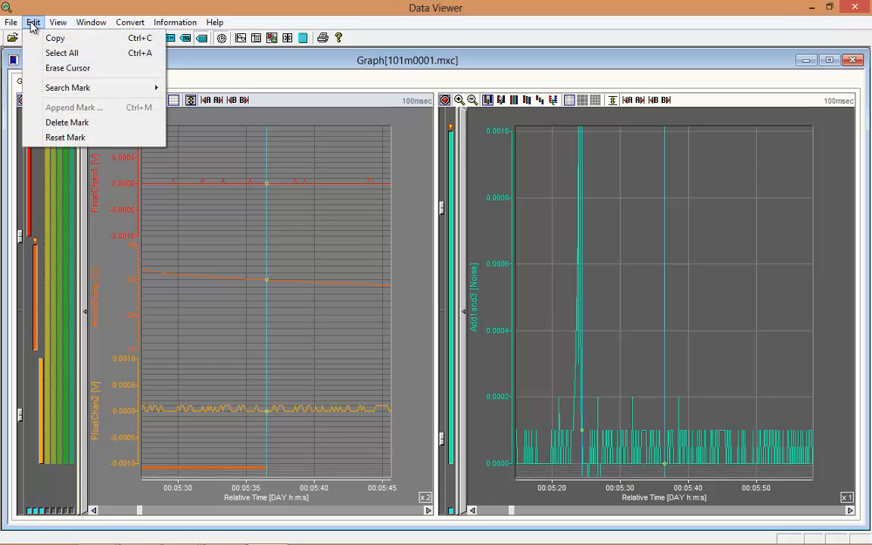
{"action": "left_click", "coordinate": [61, 68]}
{"action": "left_click", "coordinate": [130, 21]}
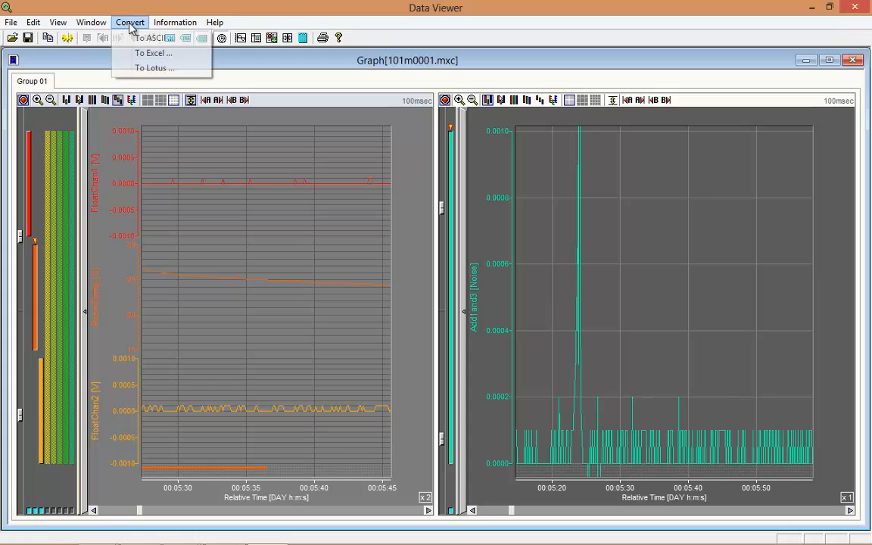
{"action": "left_click", "coordinate": [140, 38]}
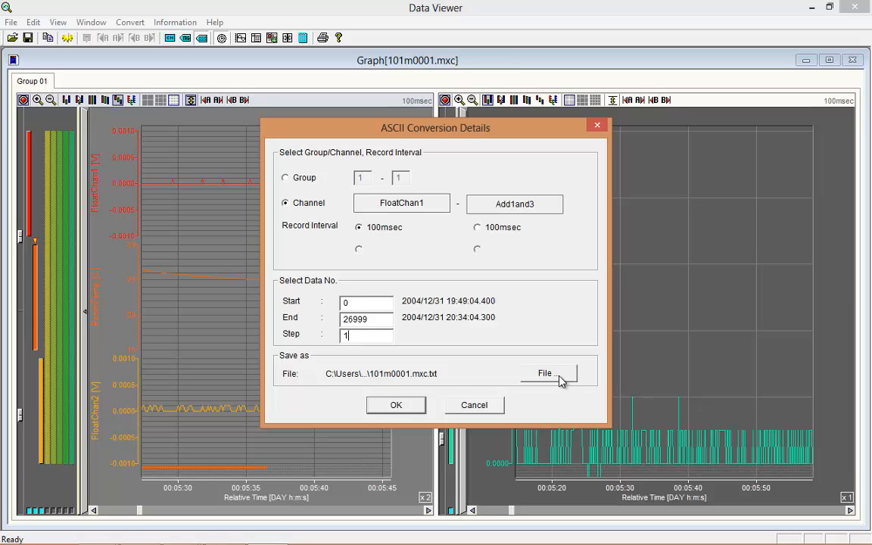
{"action": "left_click", "coordinate": [488, 407]}
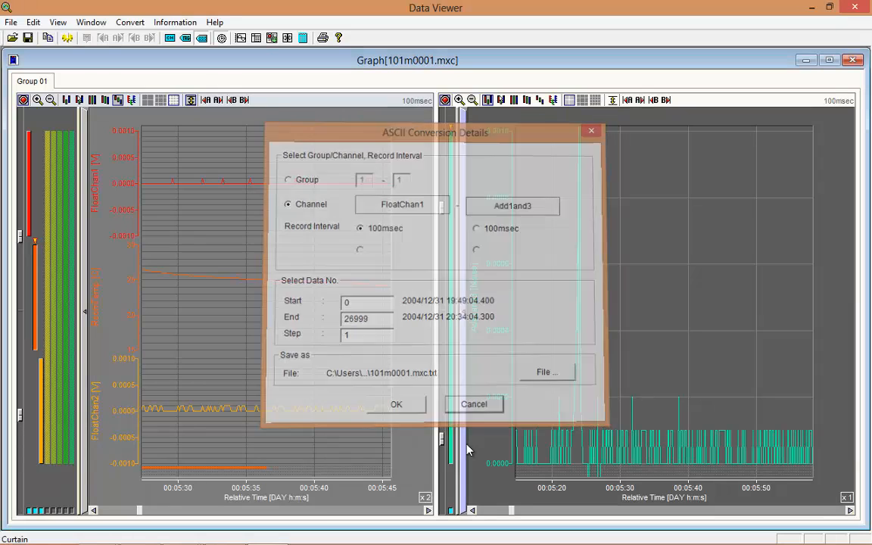
Step: Examine the Excel conversion settings without converting, and view the available conversion formats
{"action": "left_click", "coordinate": [130, 22]}
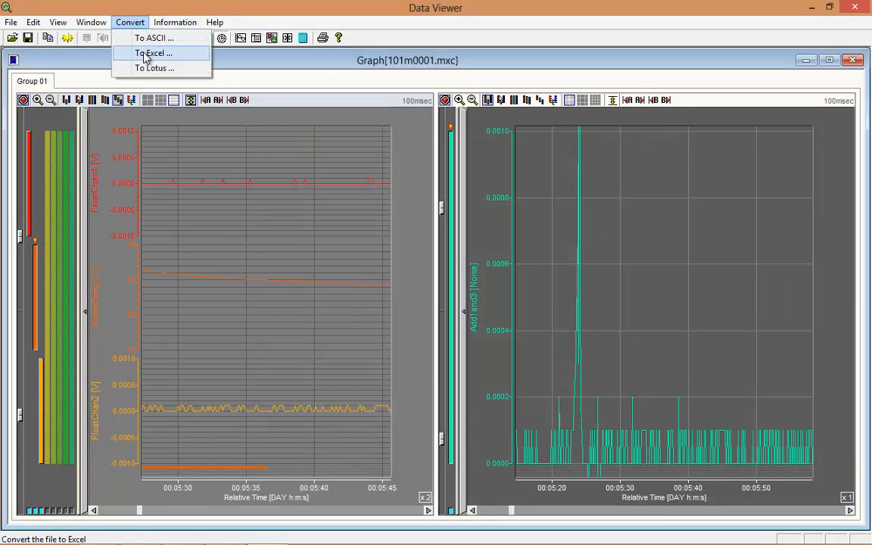
{"action": "left_click", "coordinate": [145, 54]}
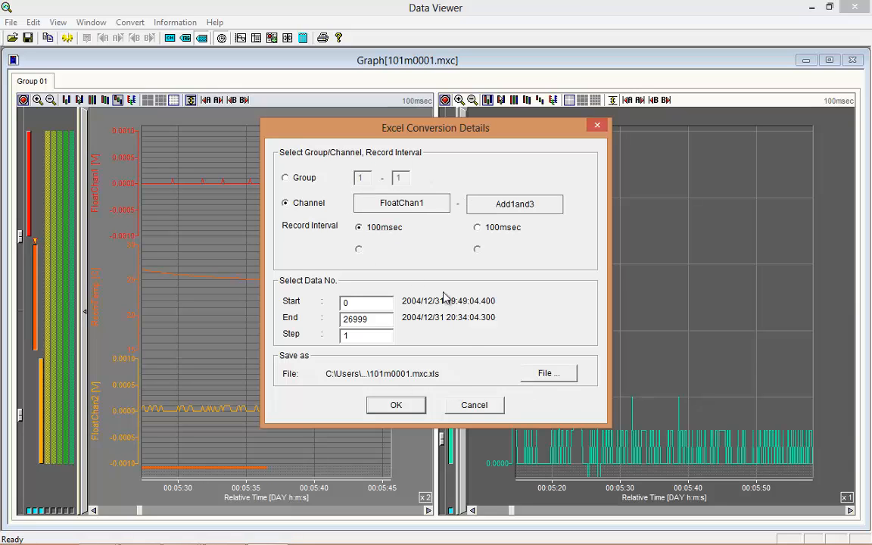
{"action": "left_click", "coordinate": [491, 413]}
{"action": "left_click", "coordinate": [130, 22]}
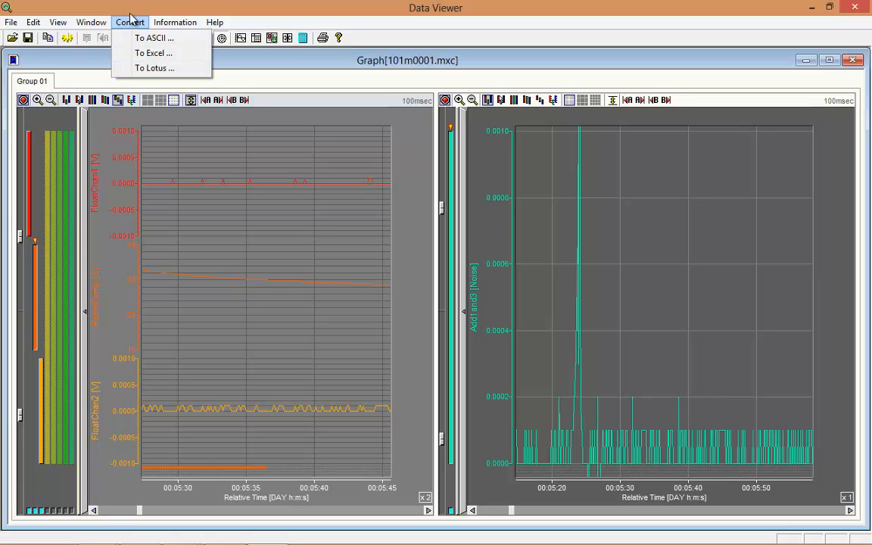
{"action": "left_click", "coordinate": [129, 20]}
Step: Examine the file information of 101m0001.mxc and its print comment field, and leave it without changes
{"action": "left_click", "coordinate": [165, 23]}
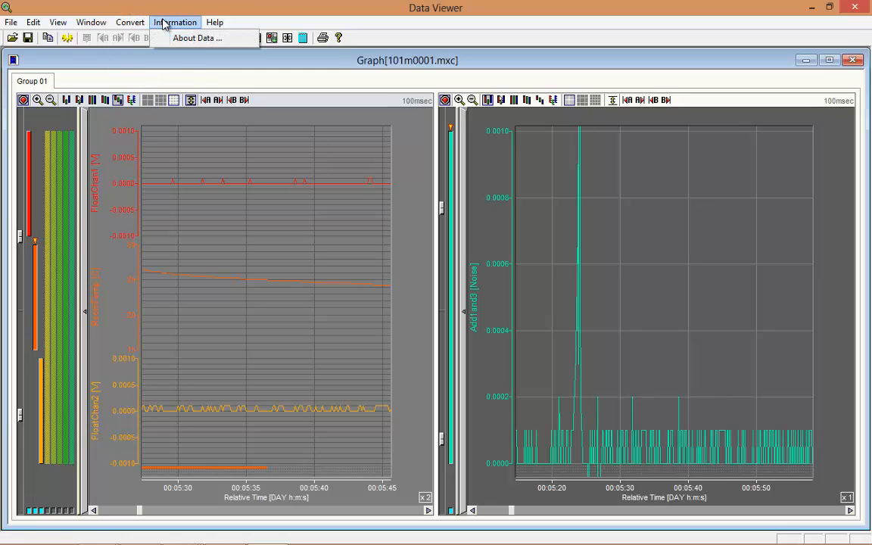
{"action": "left_click", "coordinate": [184, 37]}
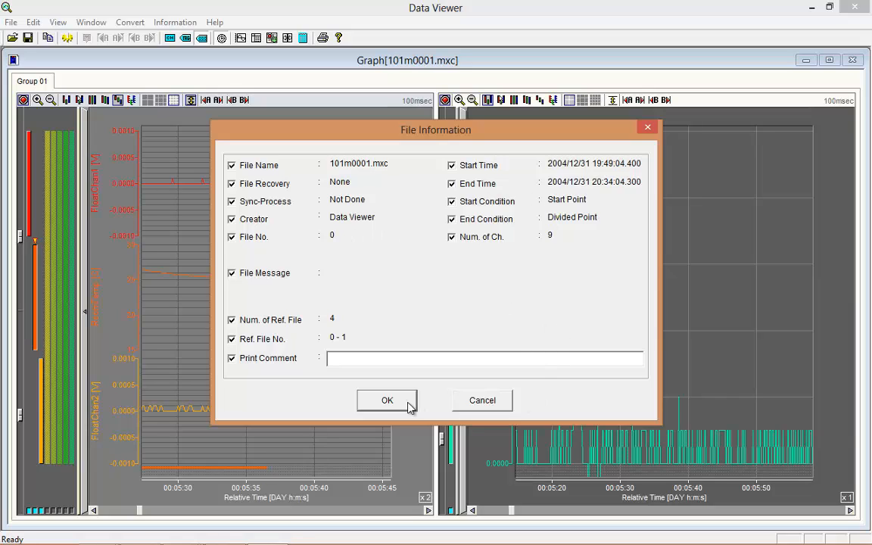
{"action": "left_click", "coordinate": [354, 359]}
{"action": "left_click", "coordinate": [494, 399]}
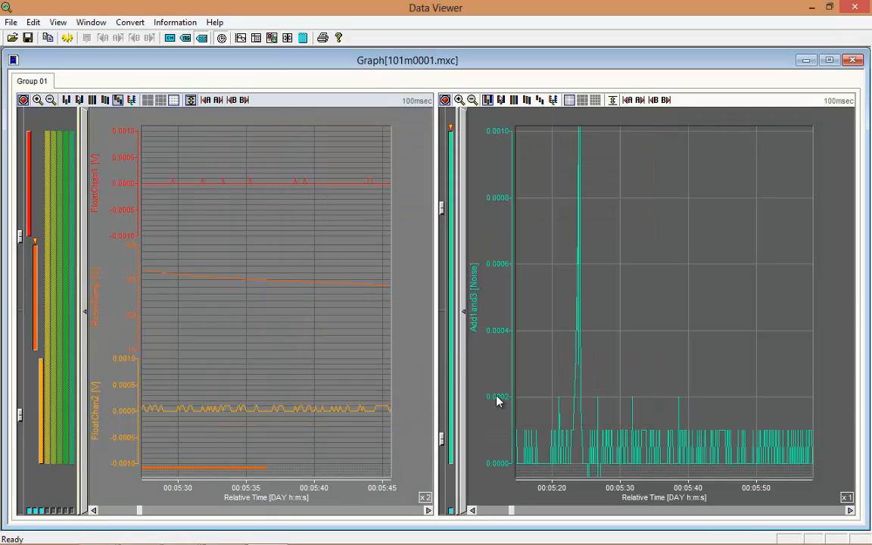